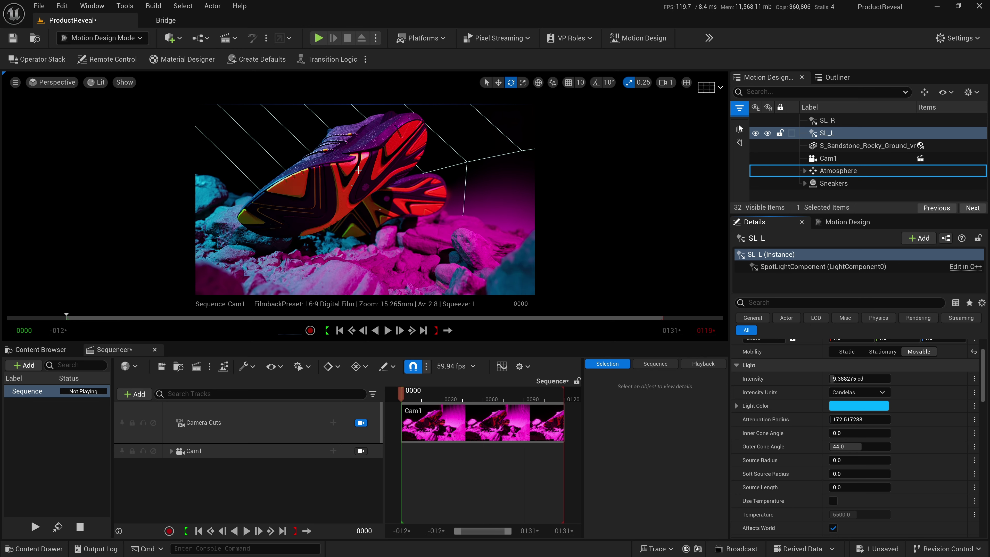
Set the attenuation radius of the SL_R spotlight to 200
left_click(846, 121)
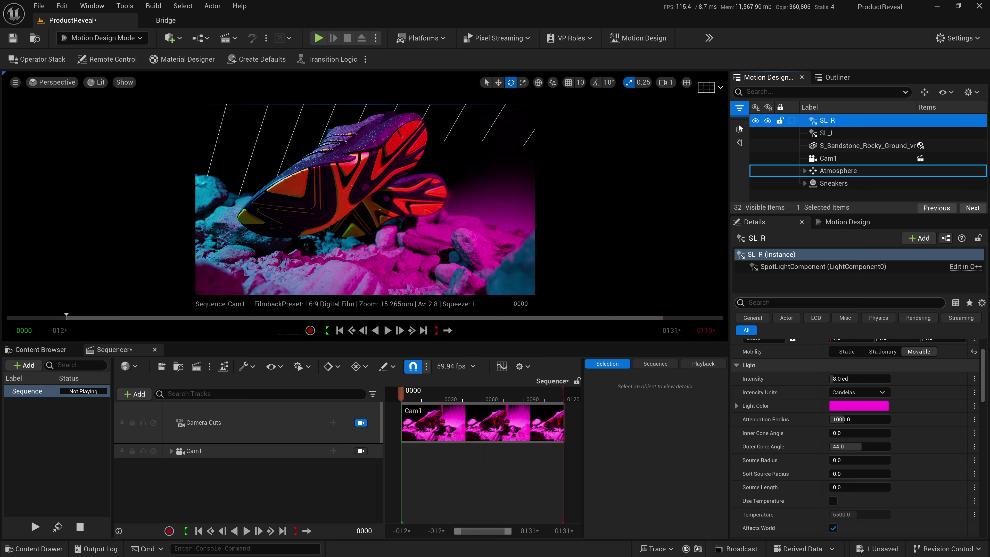
left_click(857, 421)
type("186.529968")
key("Return")
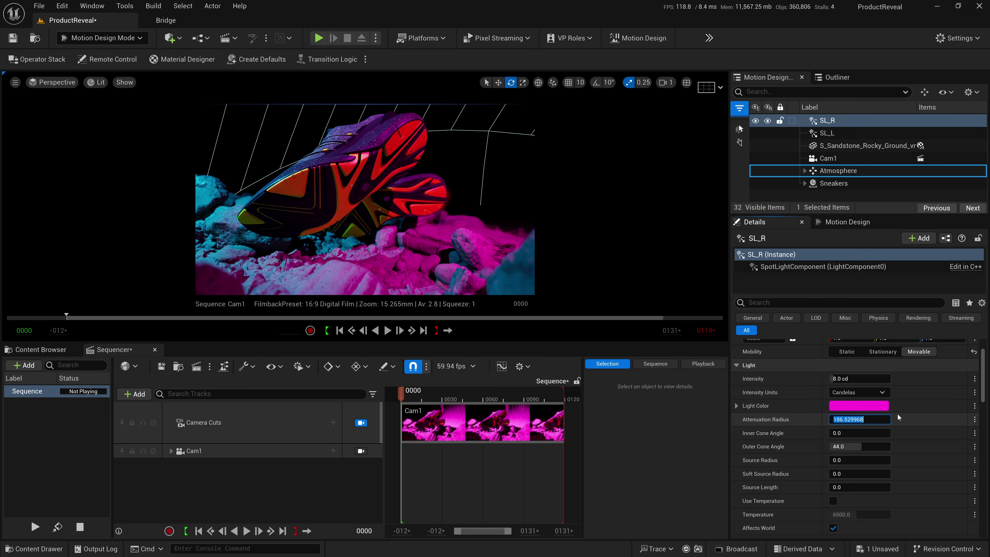
type("200")
key("Return")
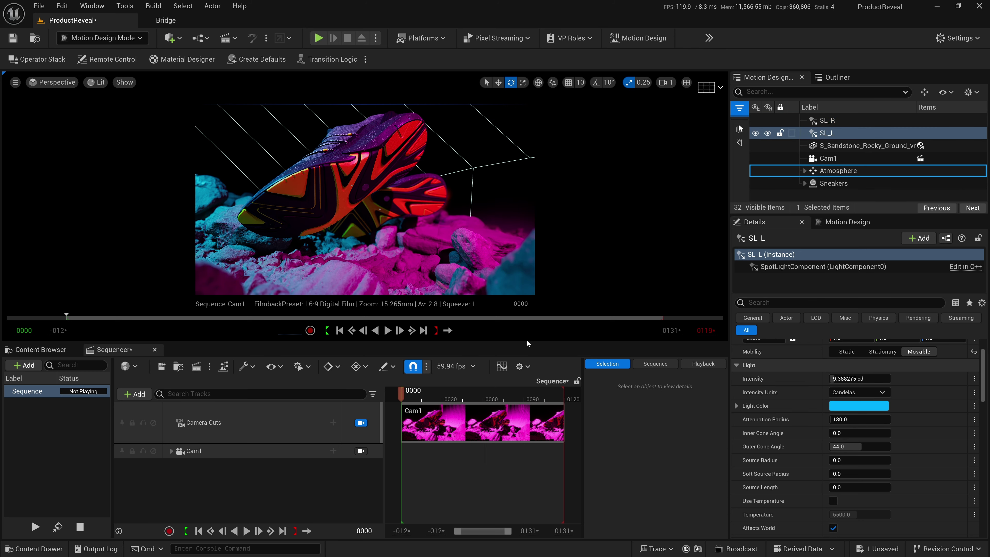
Enlarge the viewport and the object list, and select the sandstone rocky ground
left_click_drag(527, 343, 530, 381)
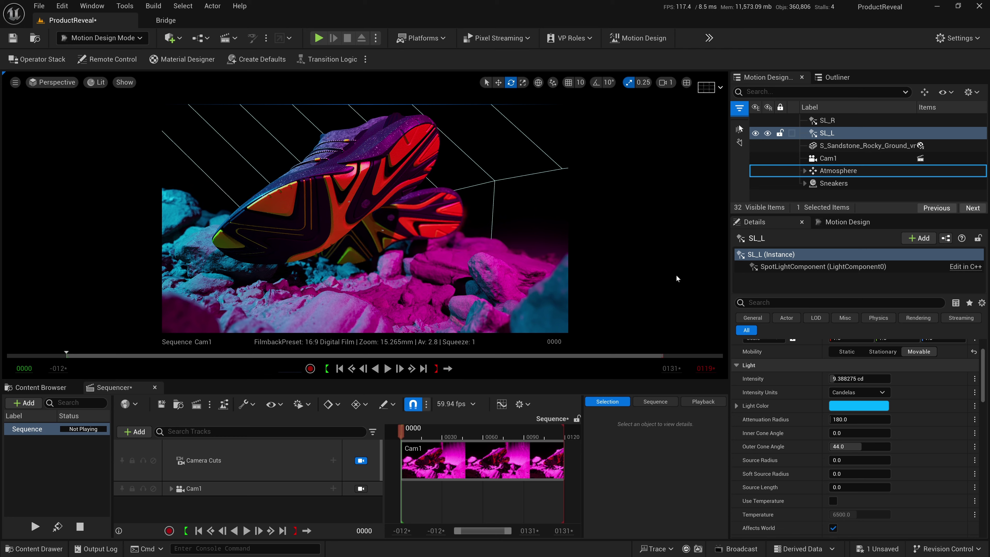
left_click(551, 261)
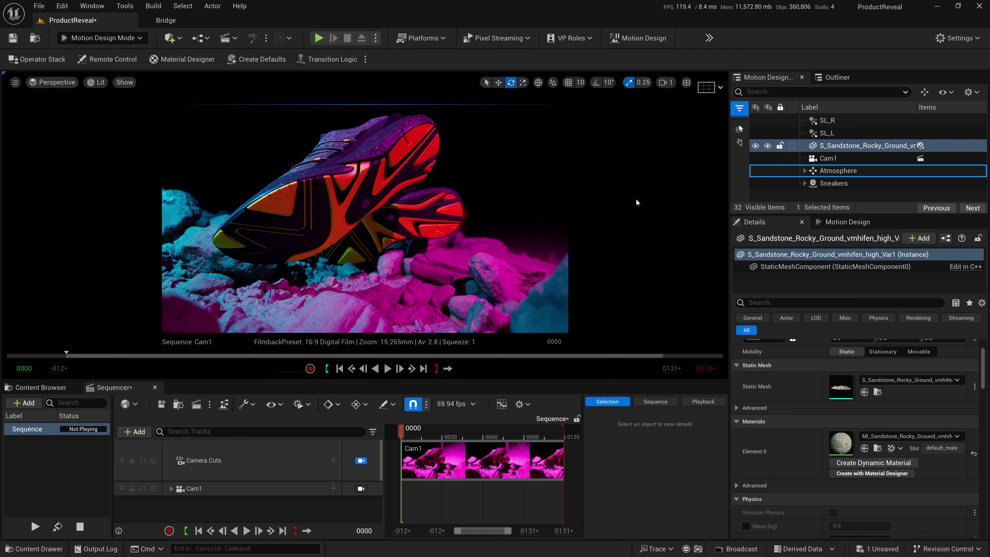
left_click_drag(787, 214, 787, 257)
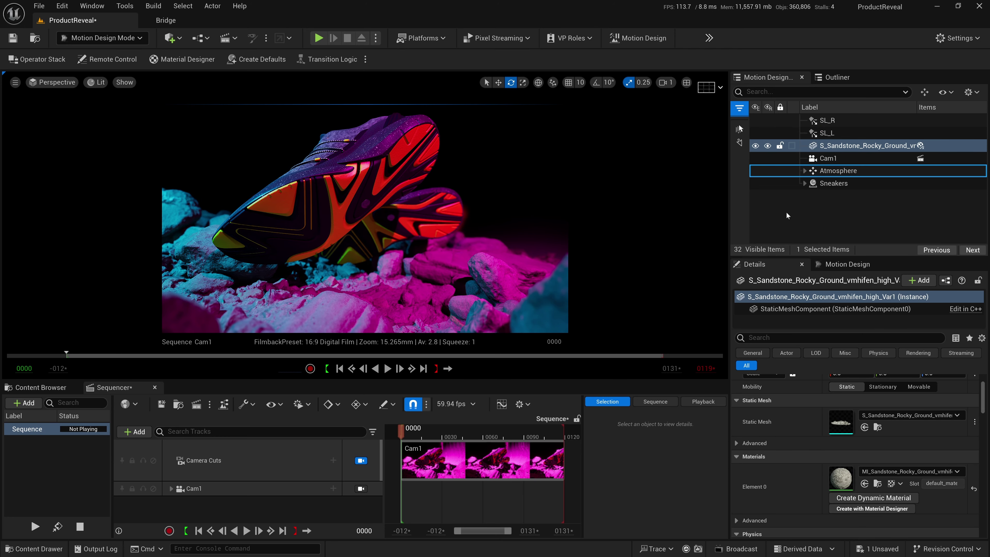
Select R_Shoe and rotate it so that more of its side and laces face the camera
left_click(403, 202)
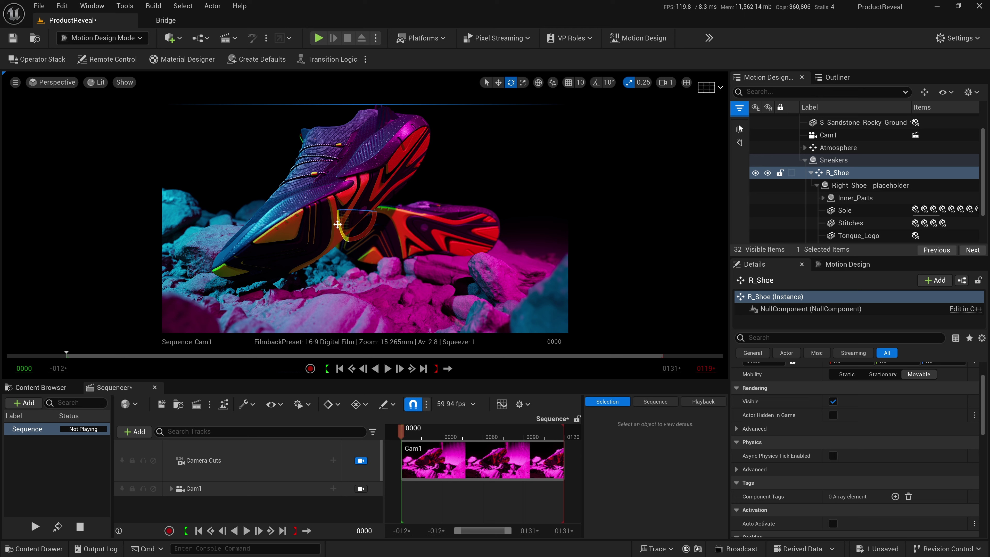
left_click_drag(337, 224, 367, 234)
key("w")
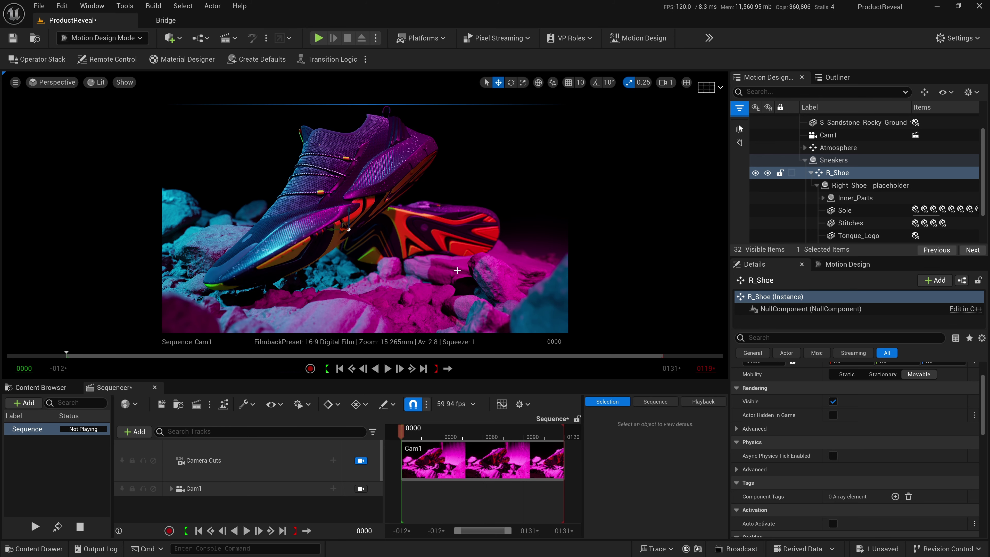
key("alt+Tab")
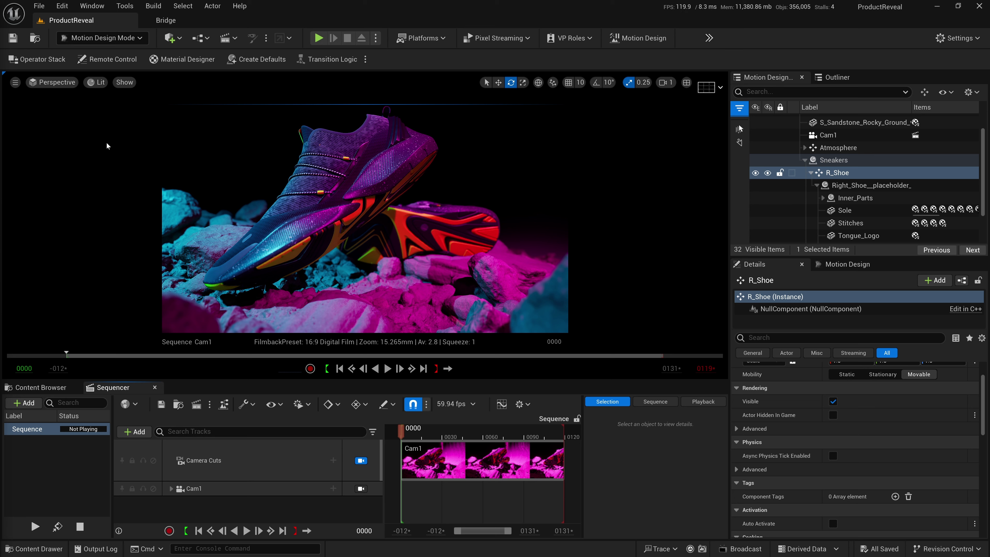
Unlock the viewport from the Camera Cuts track, fly back from the sneakers and select the S_Curve backdrop
left_click(39, 6)
left_click(58, 141)
left_click(360, 460)
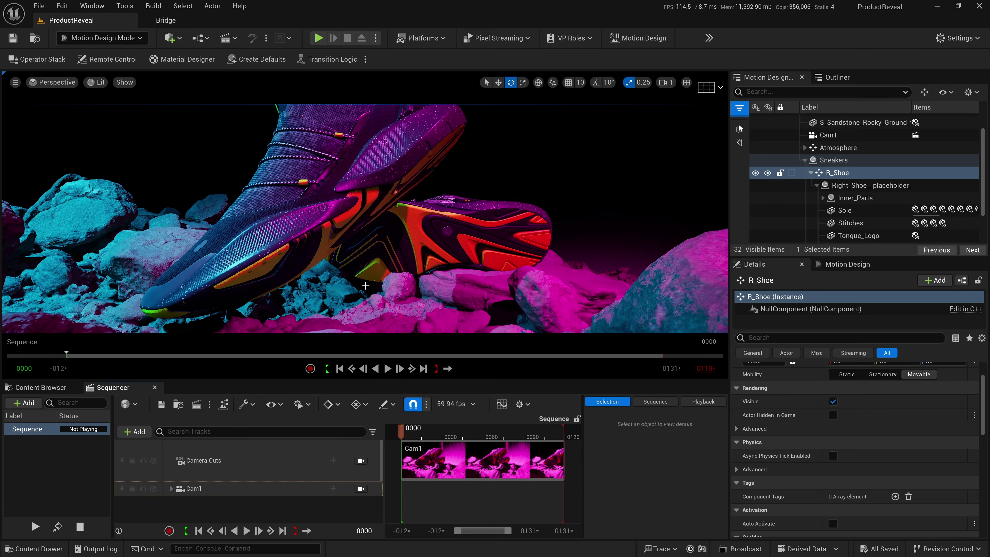
right_click_drag(462, 225, 461, 225)
right_click_drag(364, 285, 482, 251)
left_click(483, 246)
Switch to VLC media player to examine the background of the finished product reveal video, and return to the Unreal scene
key("alt+Tab")
left_click_drag(611, 90, 584, 92)
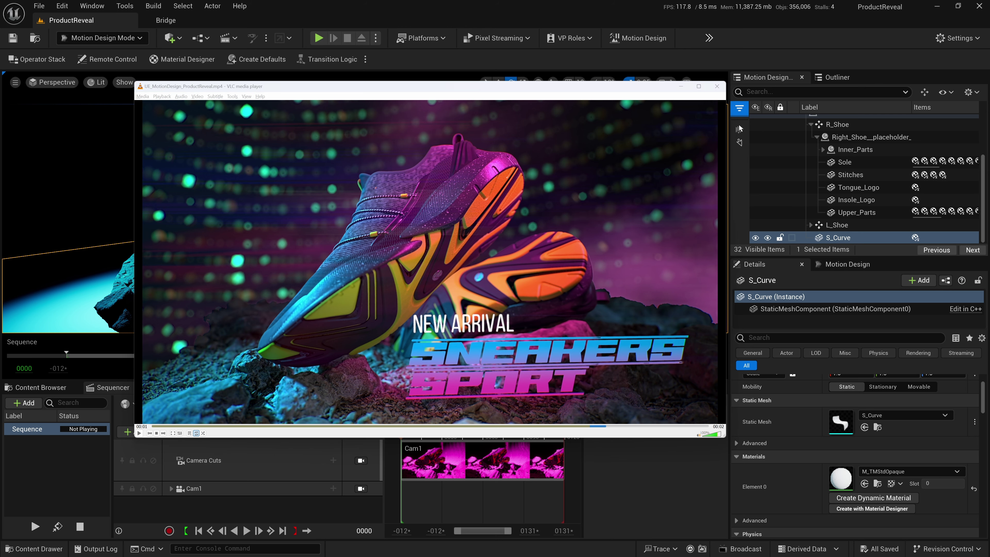
key("alt+Tab")
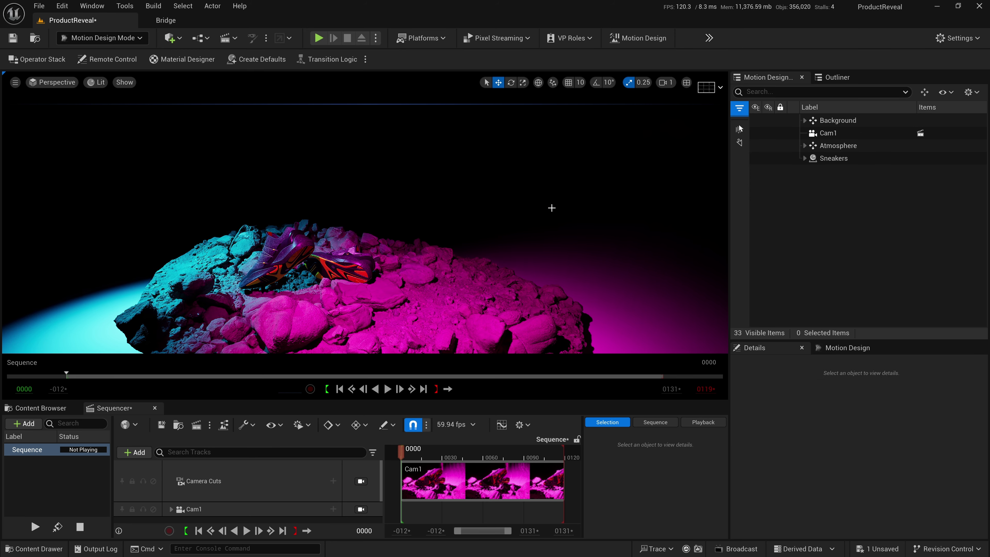
Select the S_Curve backdrop, open Material Designer for it and dock its window beside the Motion Design Outliner
left_click(551, 207)
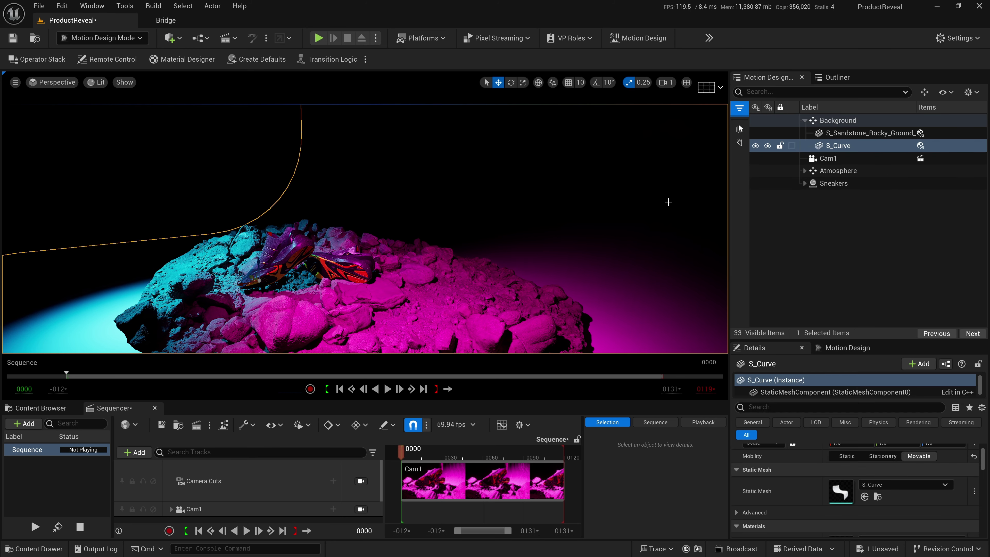
left_click(182, 59)
left_click_drag(499, 188, 464, 185)
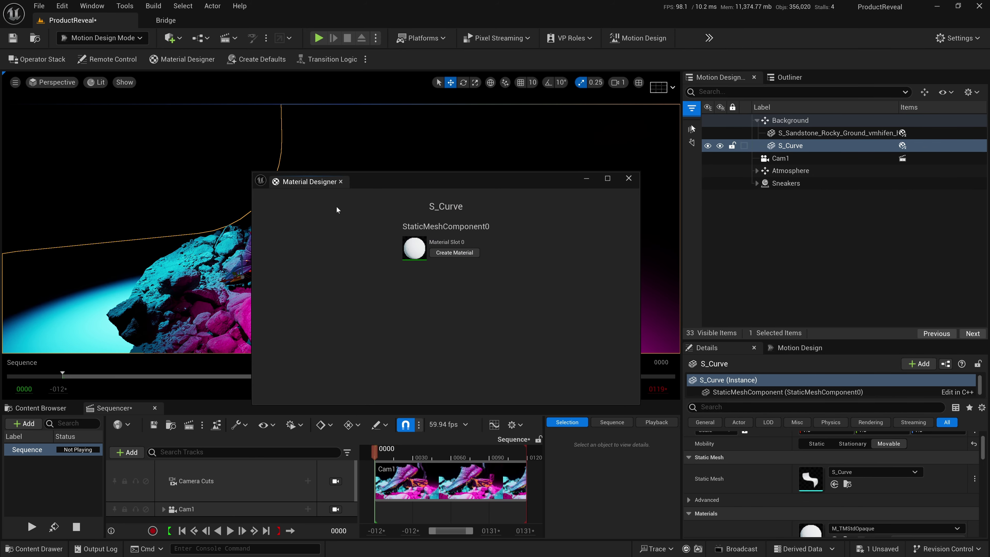
left_click_drag(334, 183, 838, 109)
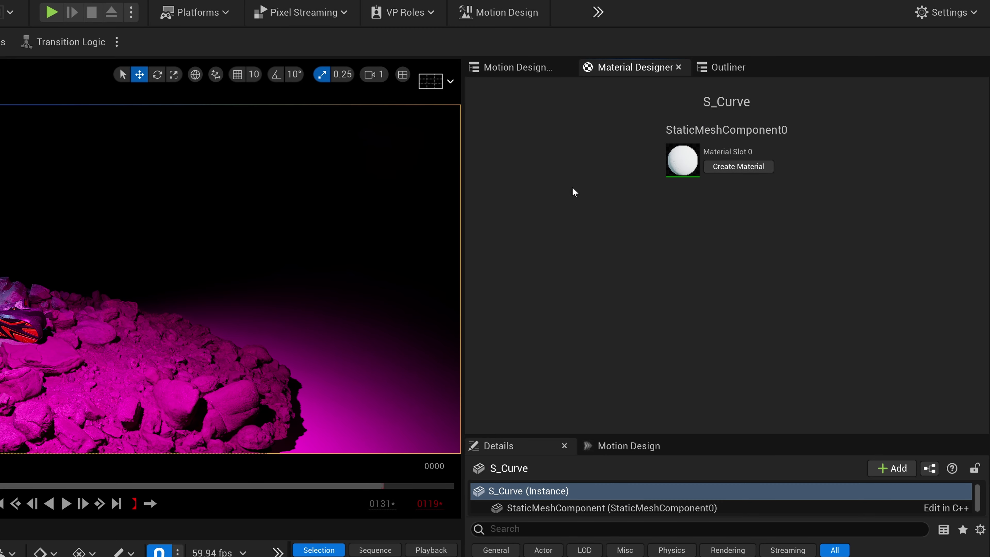
Select Sneakers in the scene, reselect S_Curve and bring its Material Designer back into view
left_click(518, 67)
left_click(623, 216)
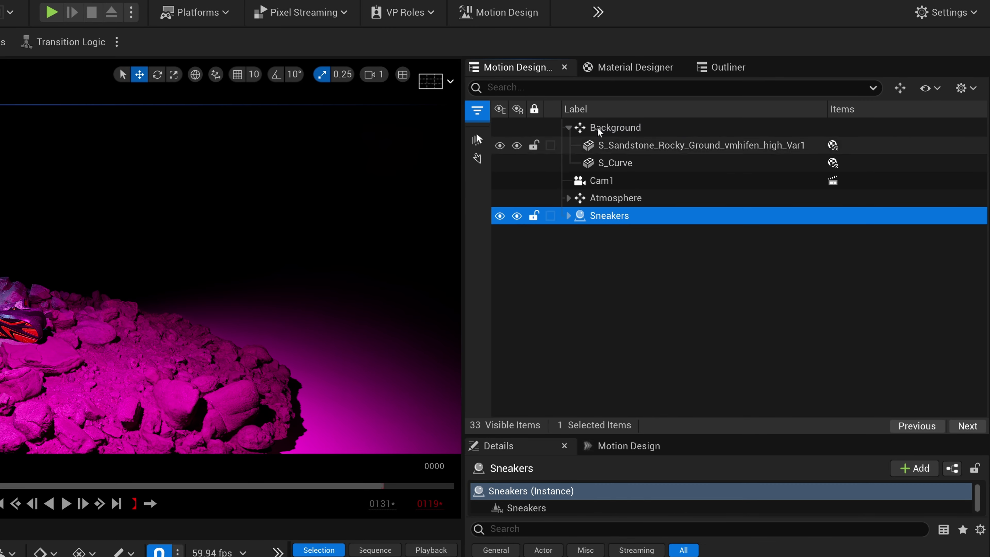
left_click(619, 163)
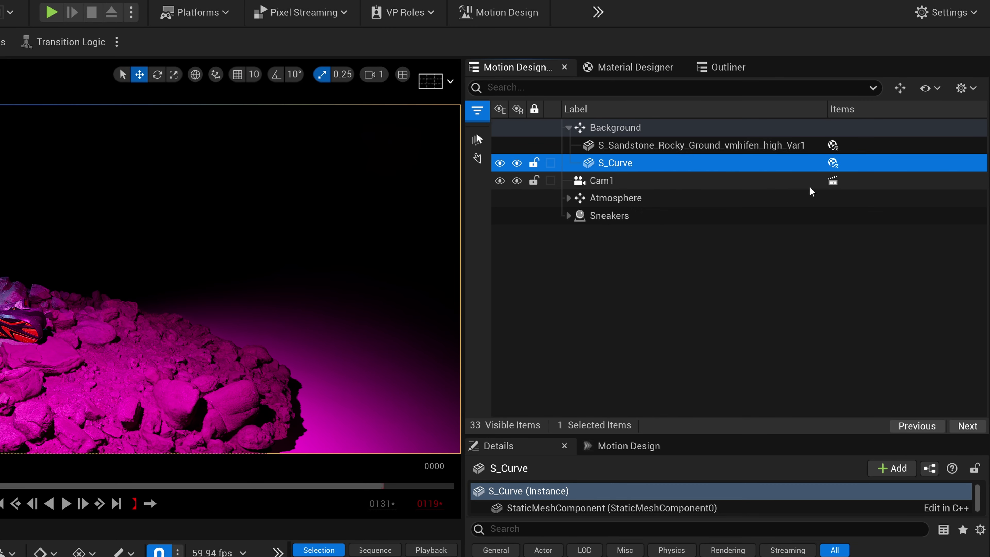
left_click(727, 67)
left_click(662, 67)
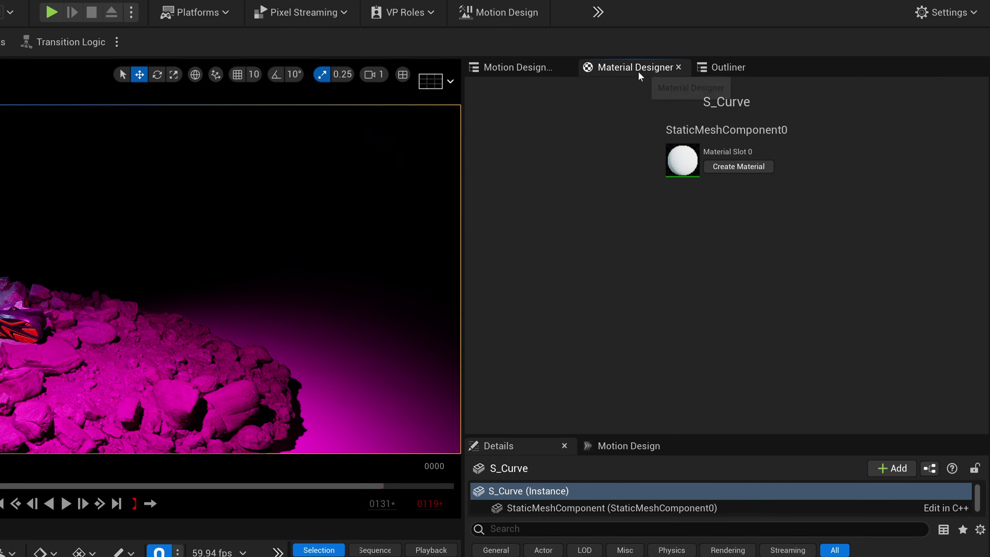
Create a Material Designer material for Material Slot 0 of the S_Curve backdrop
left_click(738, 168)
right_click_drag(469, 221, 491, 225)
key("s")
key("s")
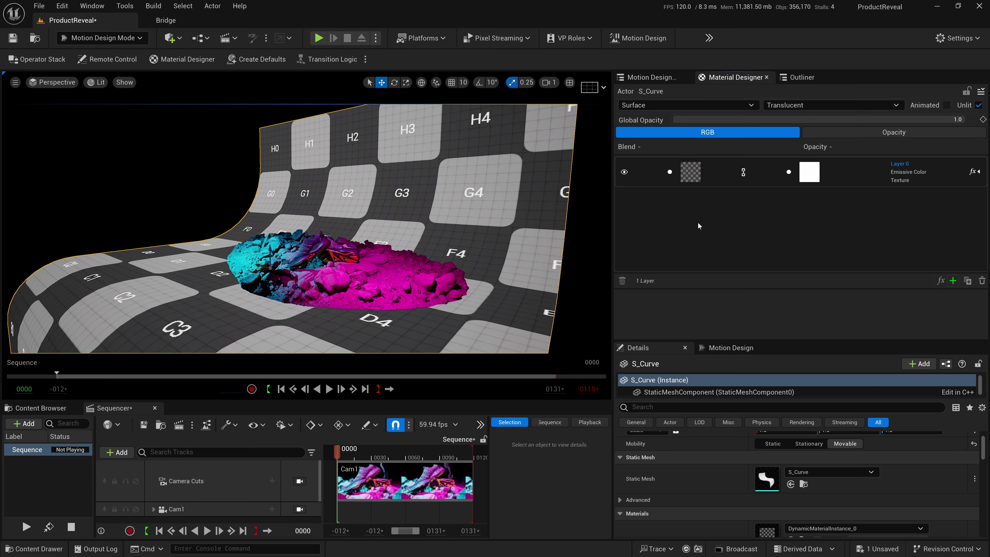
Open the properties of Layer 0's base texture and enlarge the area that shows them
left_click(690, 175)
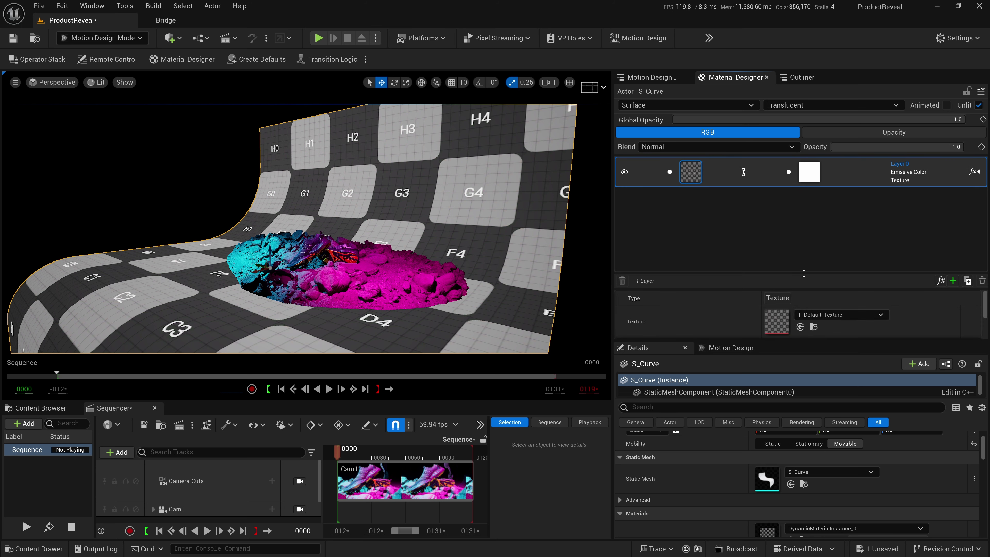
left_click_drag(803, 273, 803, 212)
left_click_drag(732, 340, 733, 423)
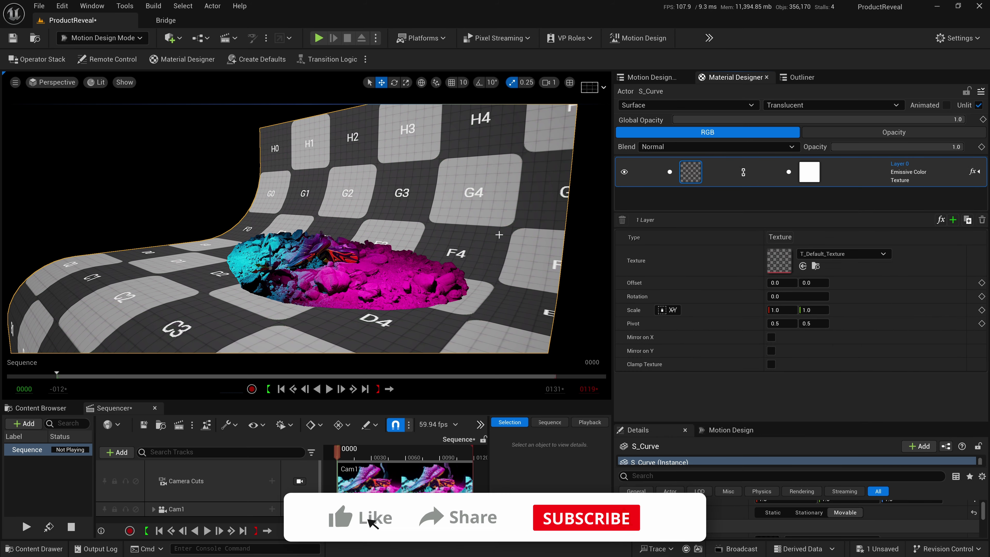
left_click_drag(781, 283, 782, 311)
key("ctrl+z")
key("ctrl+z")
key("ctrl+z")
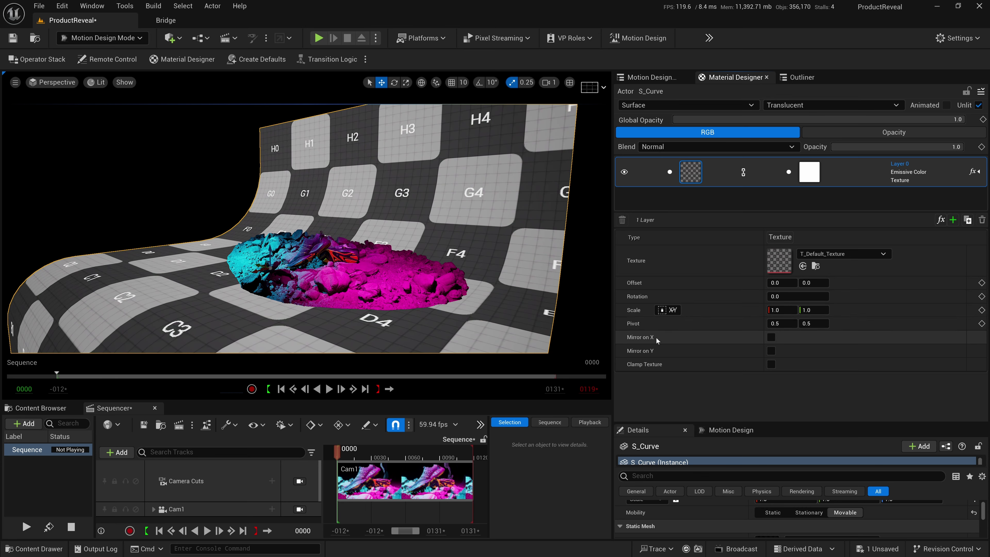
Mirror the Layer 0 texture on Y and replace it with the engine's T_Noise01 noise texture
left_click(771, 337)
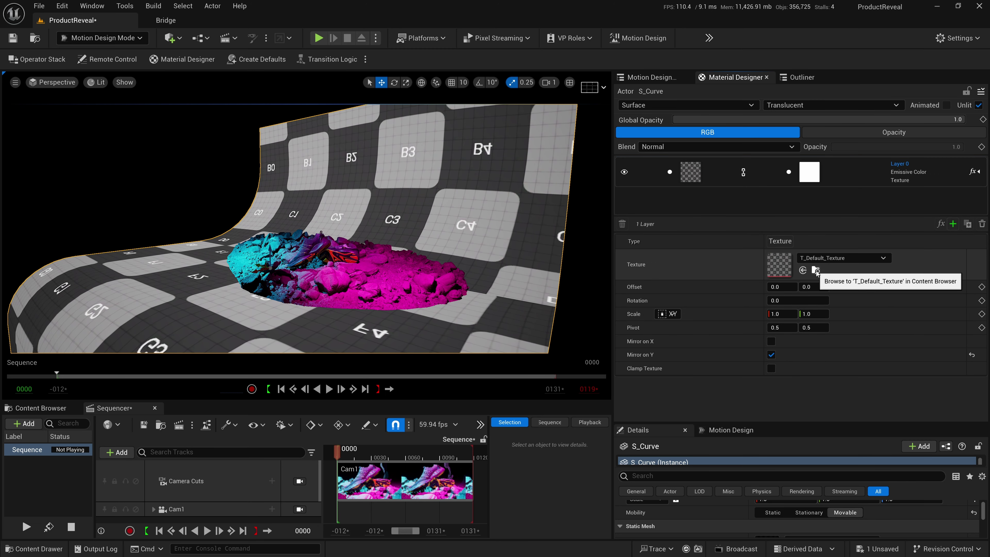
left_click(815, 270)
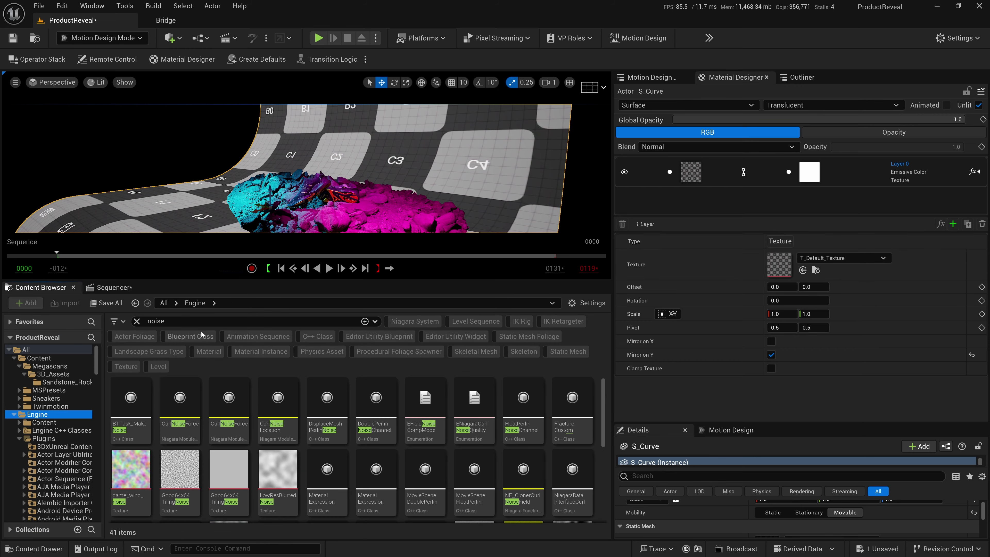
scroll(348, 413, "down", 2)
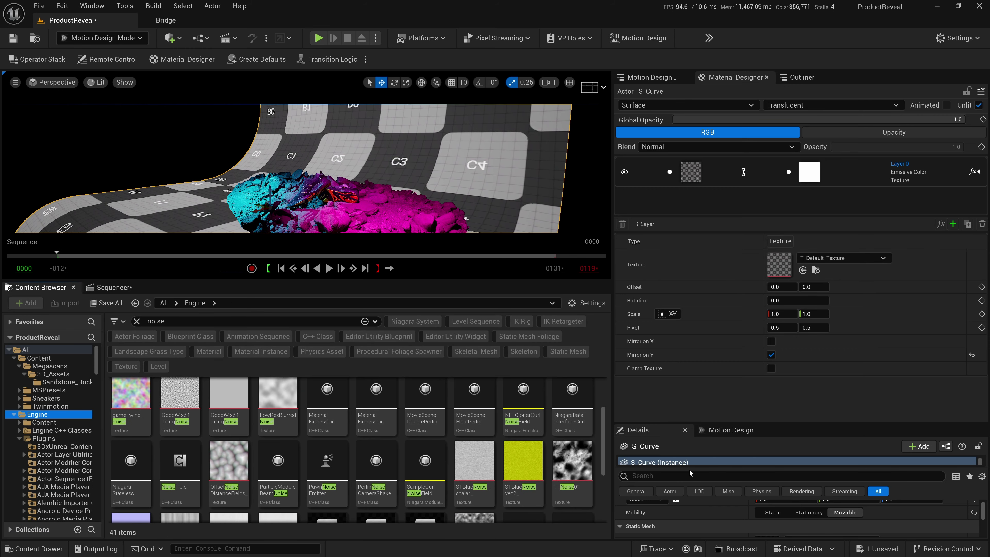
scroll(571, 448, "down", 1)
left_click_drag(572, 427, 778, 272)
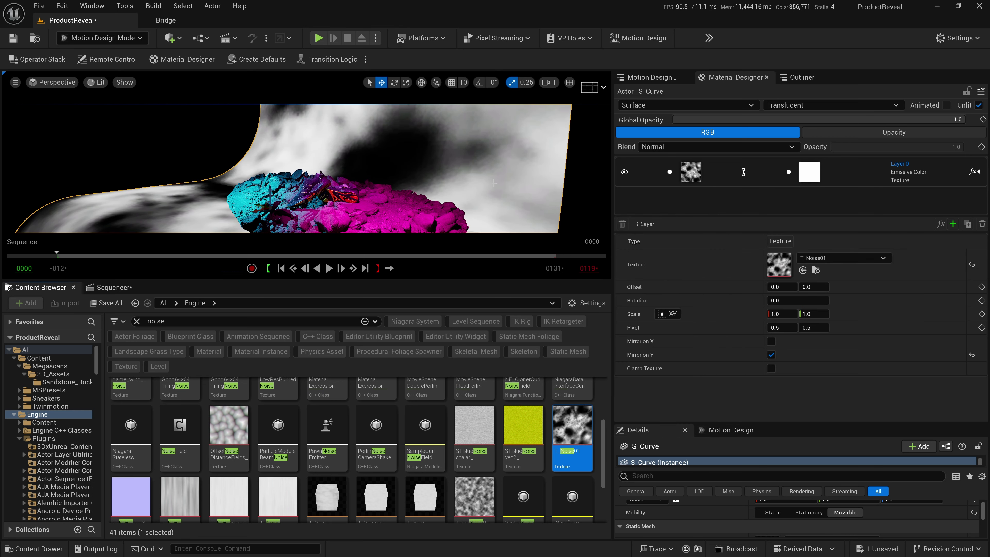
left_click_drag(377, 281, 378, 409)
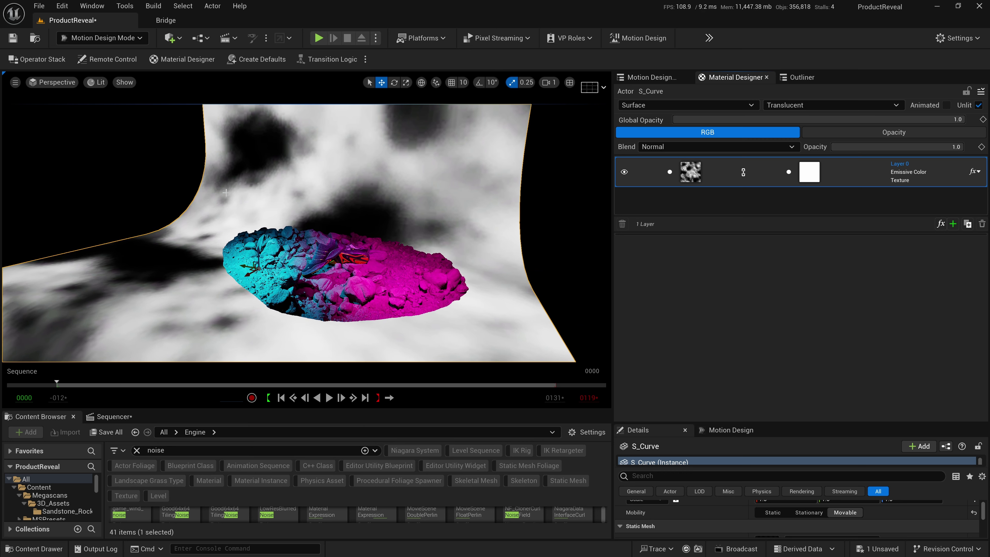
Add a UV Panner effect to Layer 0 so the noise texture moves across the backdrop
right_click_drag(522, 234, 511, 234)
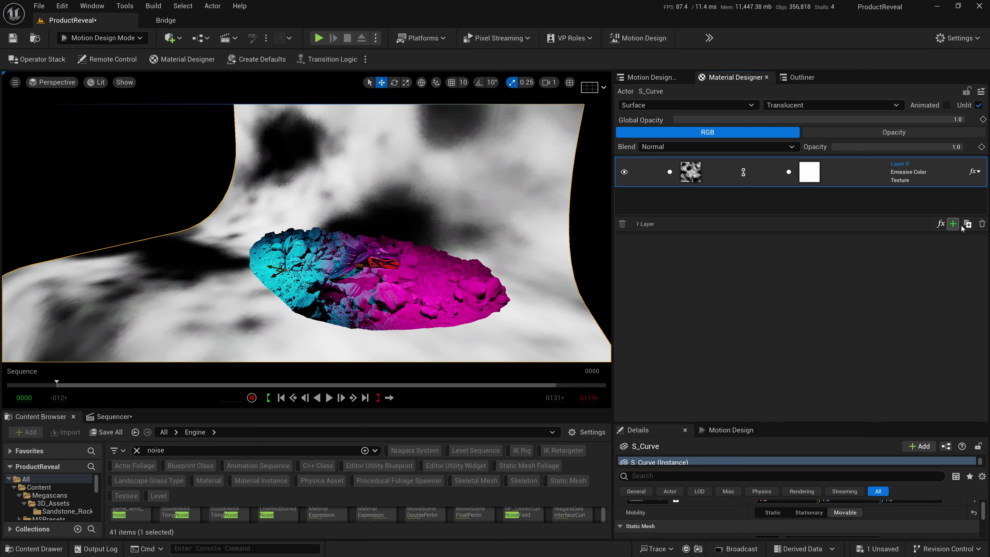
left_click(941, 224)
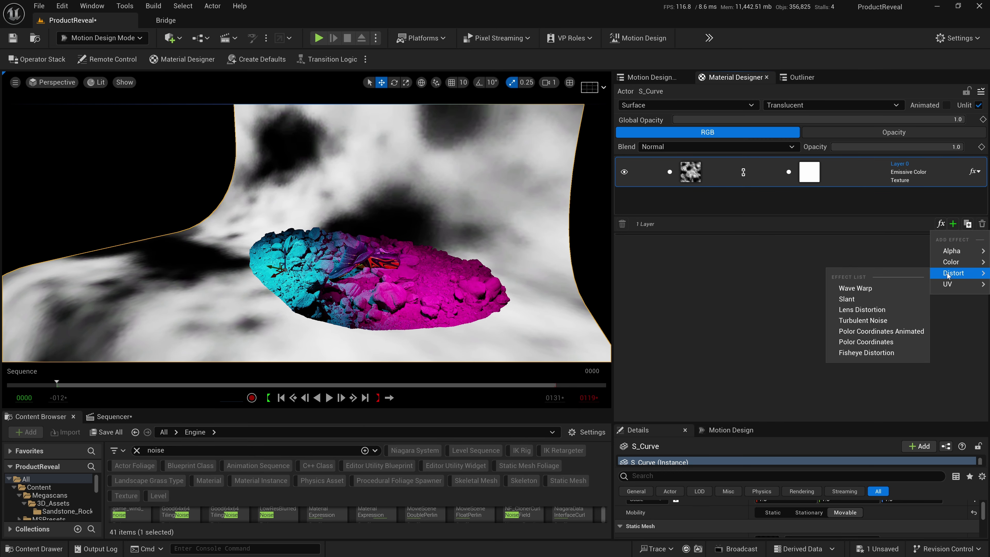
mouse_move(947, 284)
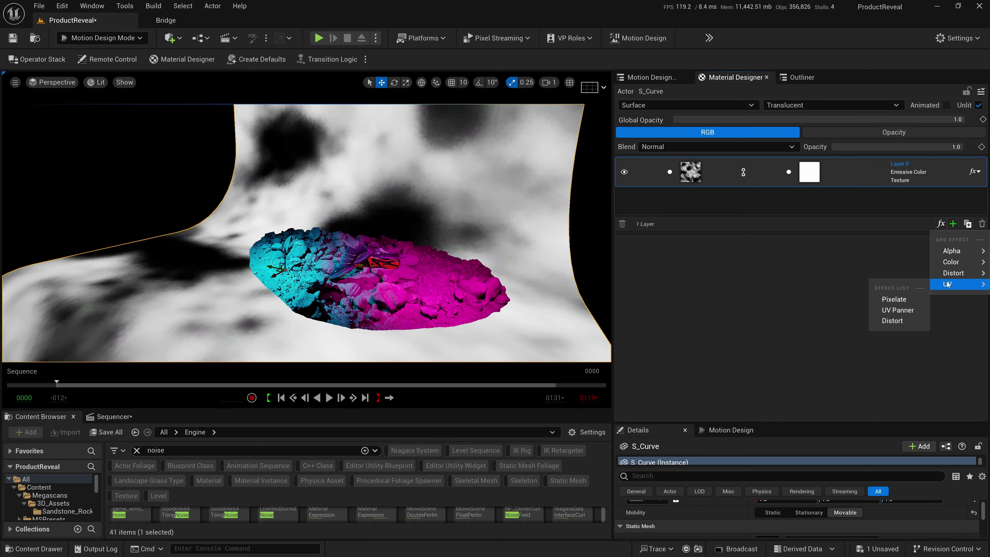
left_click(902, 309)
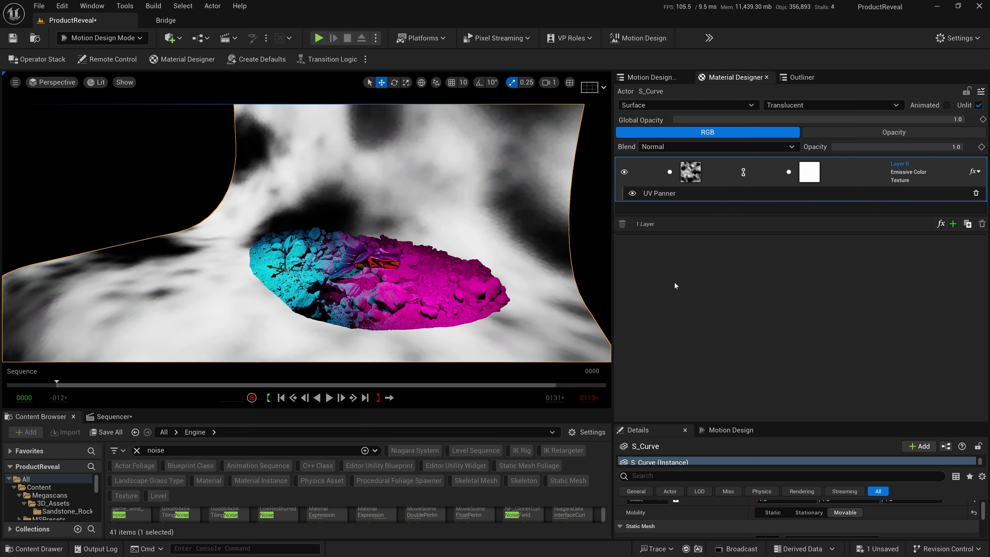
Set Layer 0's UV Panner to U Offset 0.1, U Multiplier 0.5, V Offset 0.2 and V Multiplier -0.2
mouse_move(532, 254)
right_mouse_down()
mouse_move(542, 260)
mouse_move(532, 254)
right_mouse_up()
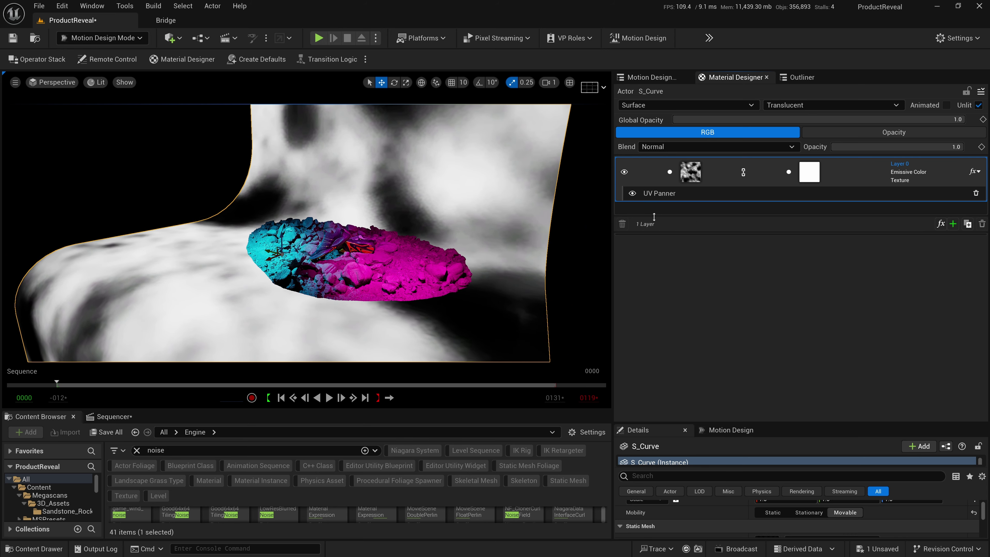
left_click(687, 195)
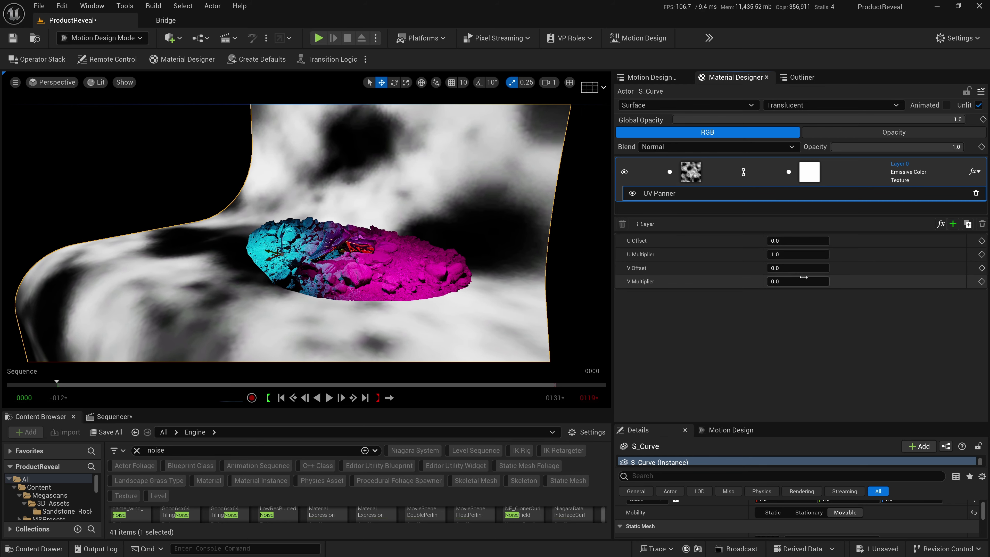
left_click_drag(797, 267, 816, 268)
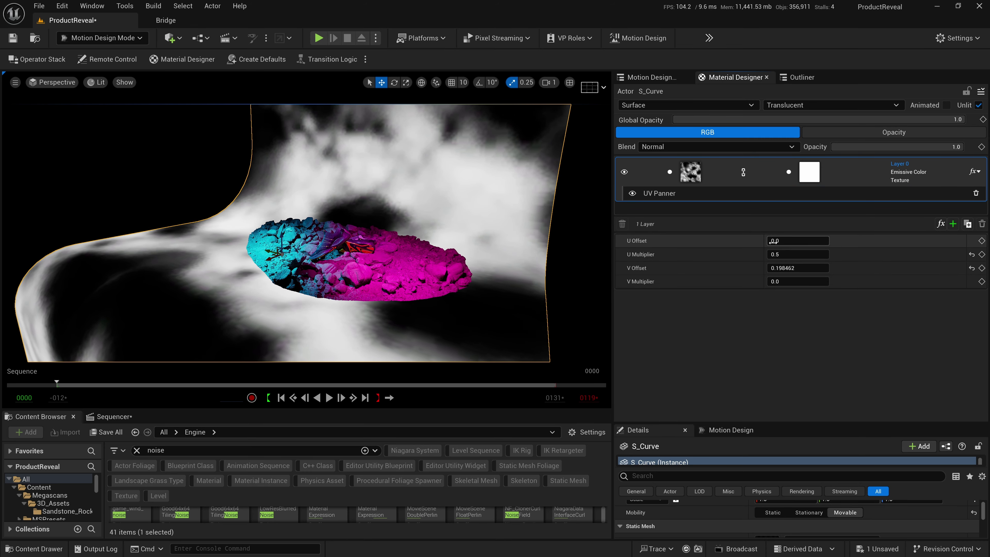
left_click(806, 255)
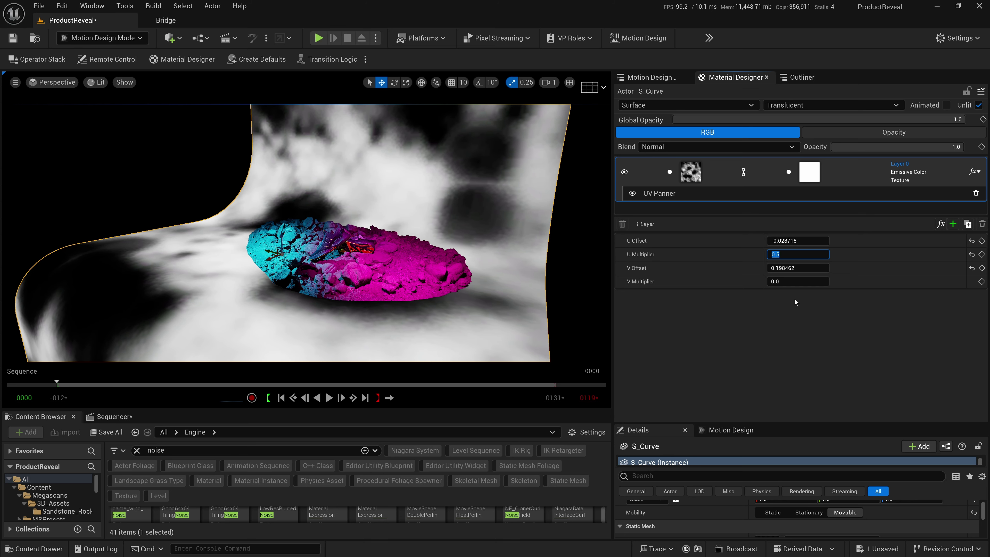
left_click(805, 268)
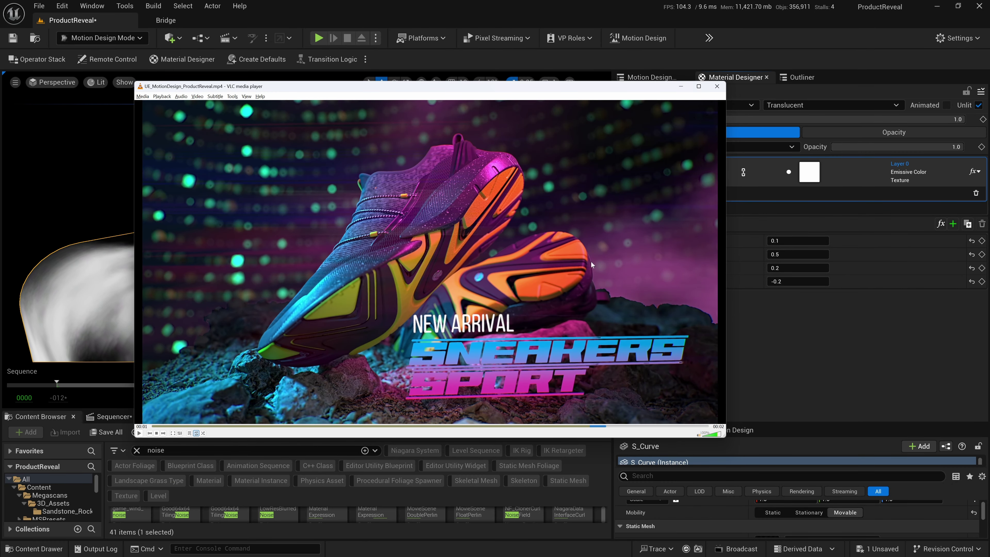
Scrub back through the UE_MotionDesign_ProductReveal.mp4 reference video in VLC and play it to examine the backdrop's look
left_click_drag(551, 90, 550, 89)
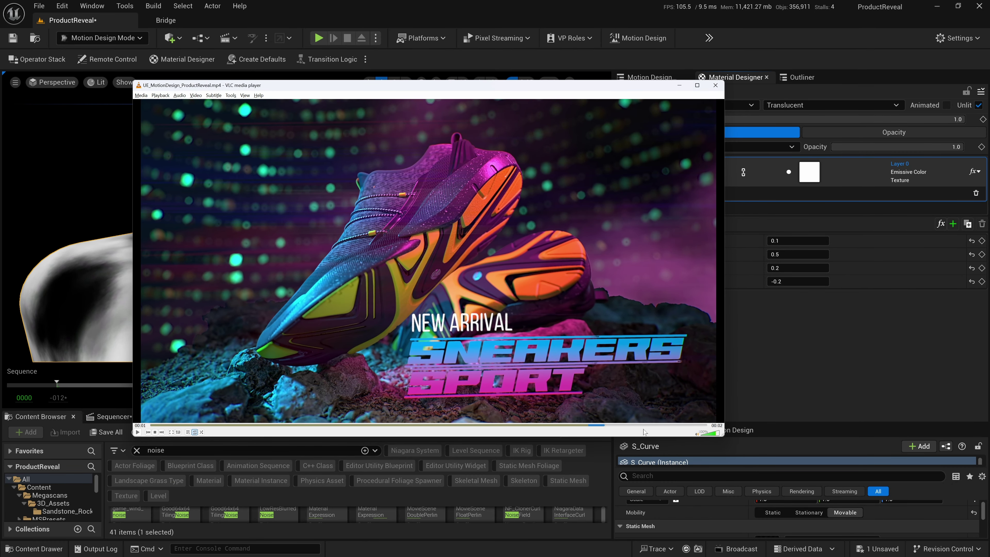
left_click_drag(599, 425, 325, 425)
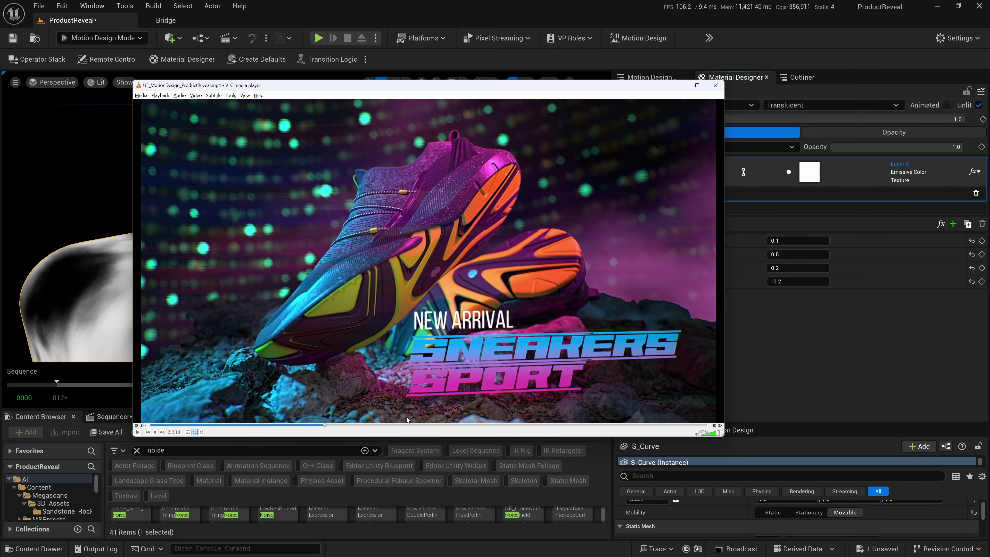
key("space")
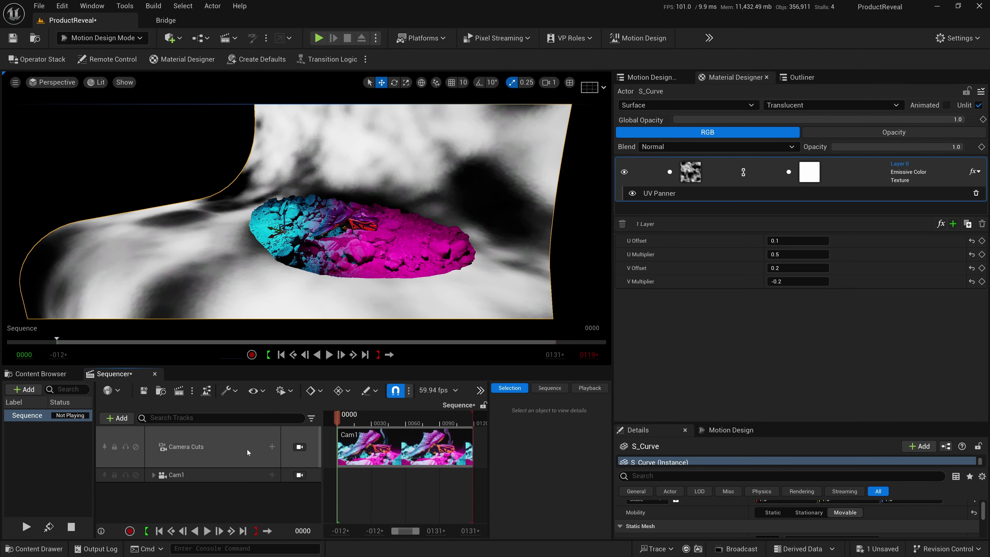
Look through the sequence's camera cuts in the viewport and add an Alpha Level effect to Layer 0 of the backdrop material
left_click(247, 449)
key("shift+c")
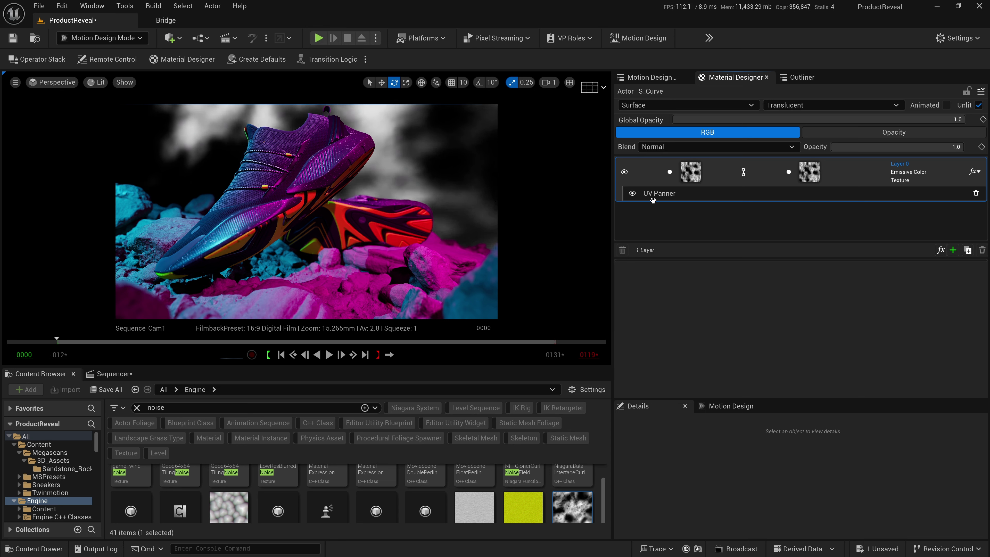
left_click(742, 185)
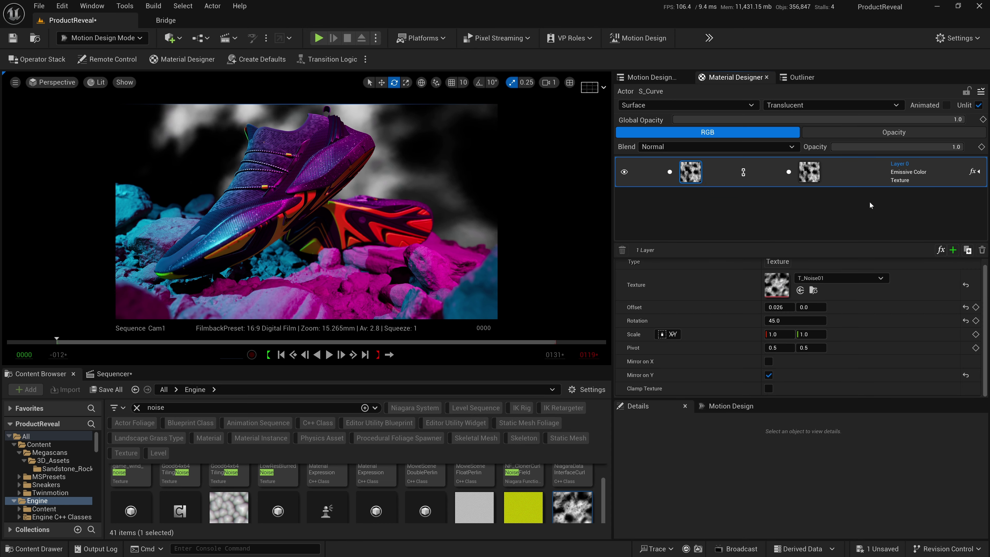
left_click(940, 249)
mouse_move(952, 279)
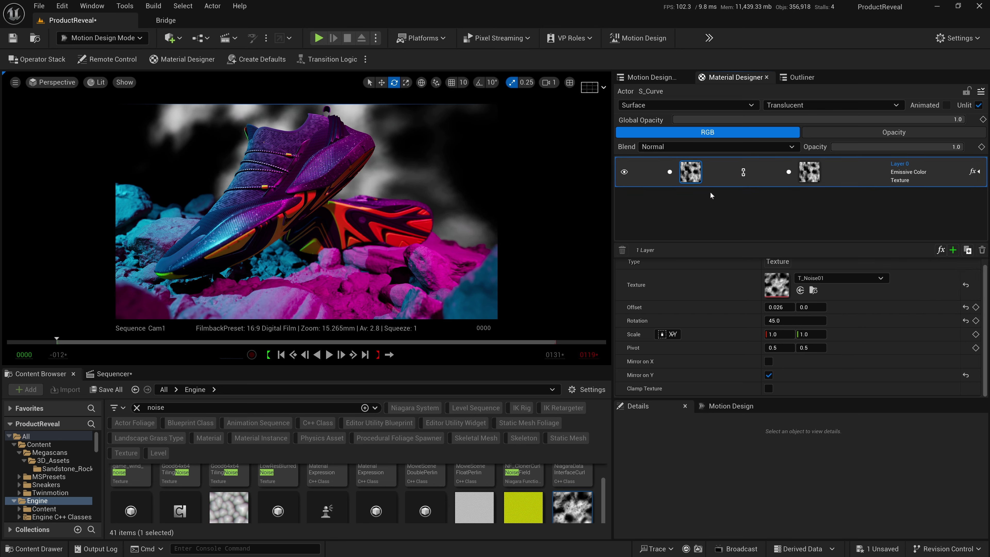
left_click(974, 172)
left_click(691, 207)
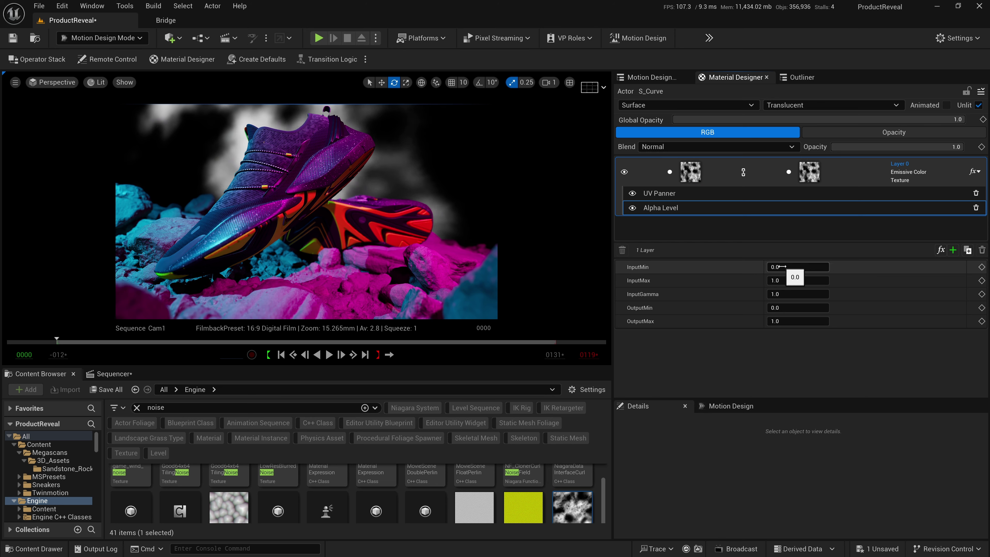
Set Layer 0's Alpha Level effect to InputMin 0.14, InputMax 1.0, InputGamma 1.2, OutputMin 0.27 and OutputMax 0.3
mouse_move(783, 267)
left_mouse_down()
mouse_move(767, 267)
mouse_move(793, 266)
mouse_move(774, 267)
left_mouse_up()
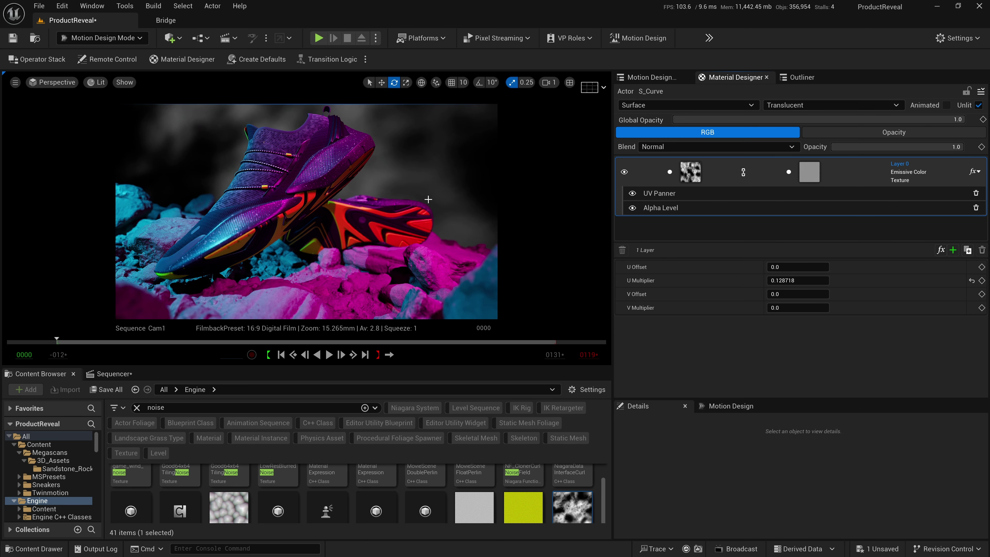
left_click(692, 195)
left_click(686, 208)
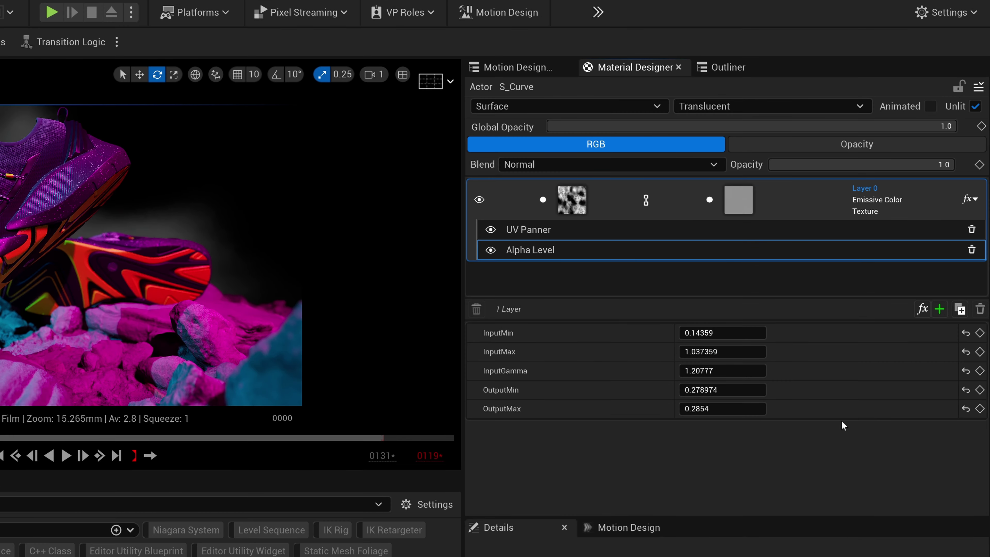
left_click(751, 332)
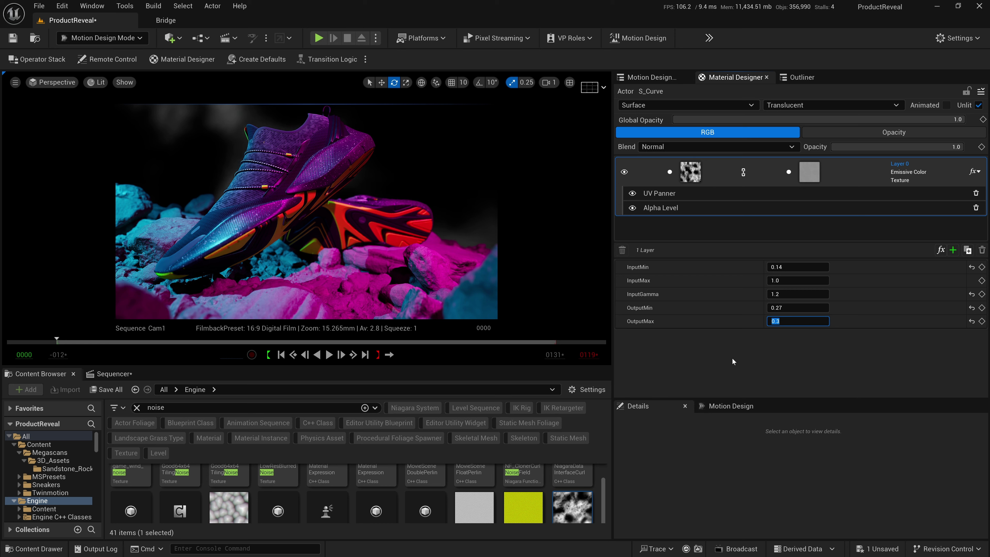
left_click_drag(664, 398, 665, 333)
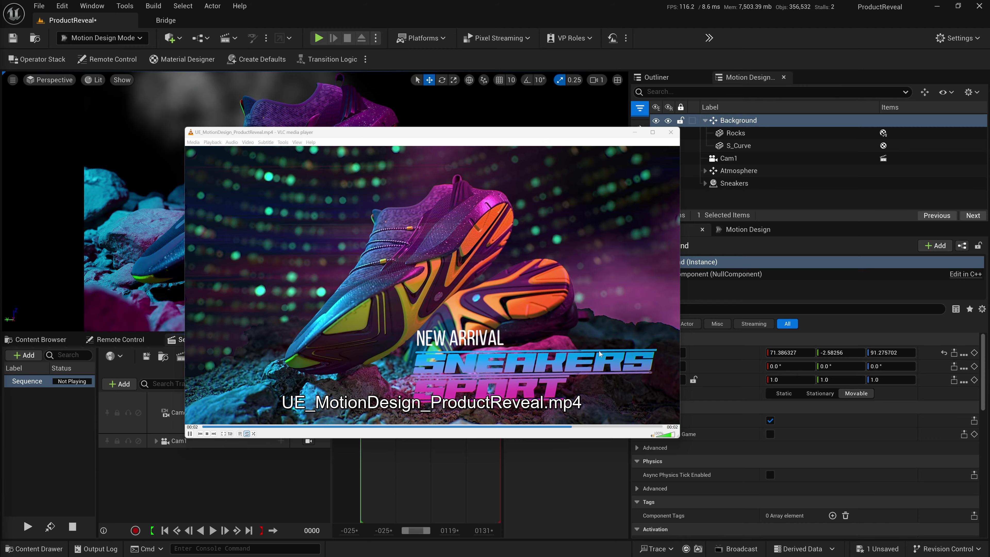
Check the reference video and add a Motion Design Cloner Actor to the scene
left_click_drag(556, 139, 559, 123)
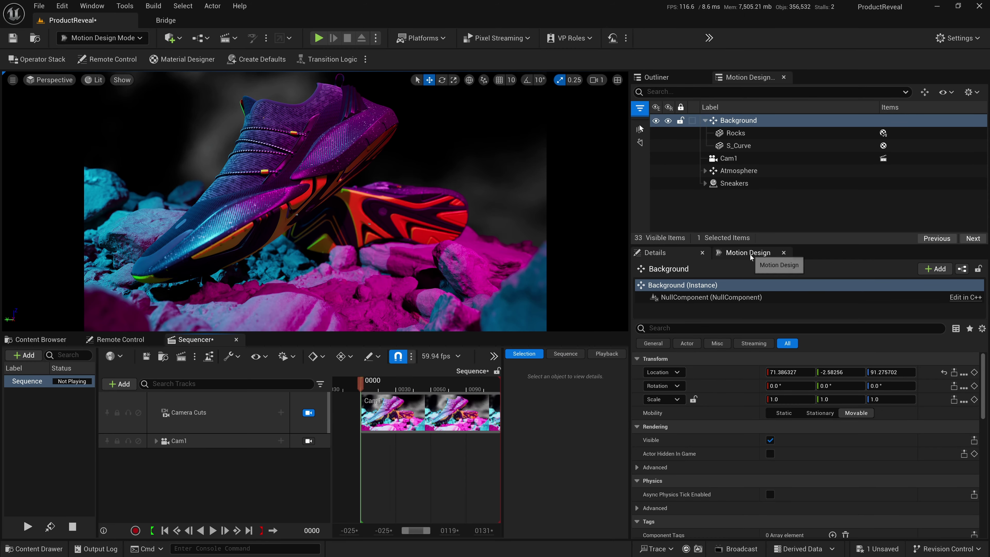
left_click(748, 252)
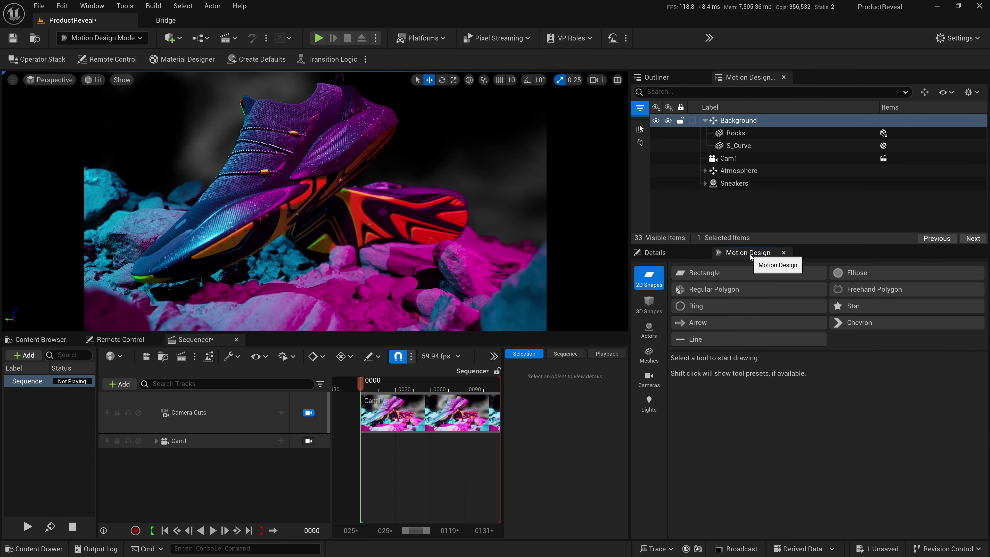
left_click(650, 337)
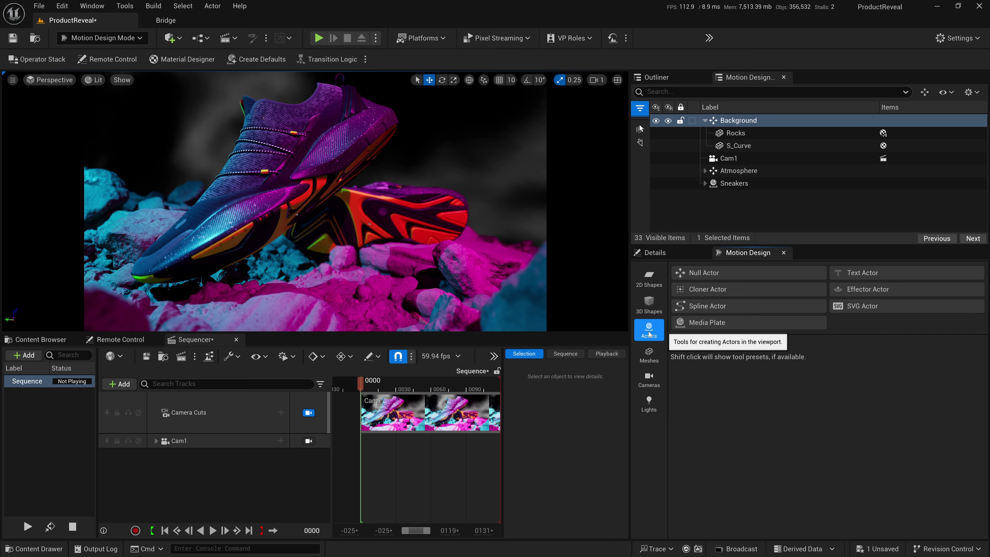
left_click(705, 289)
left_click(694, 217)
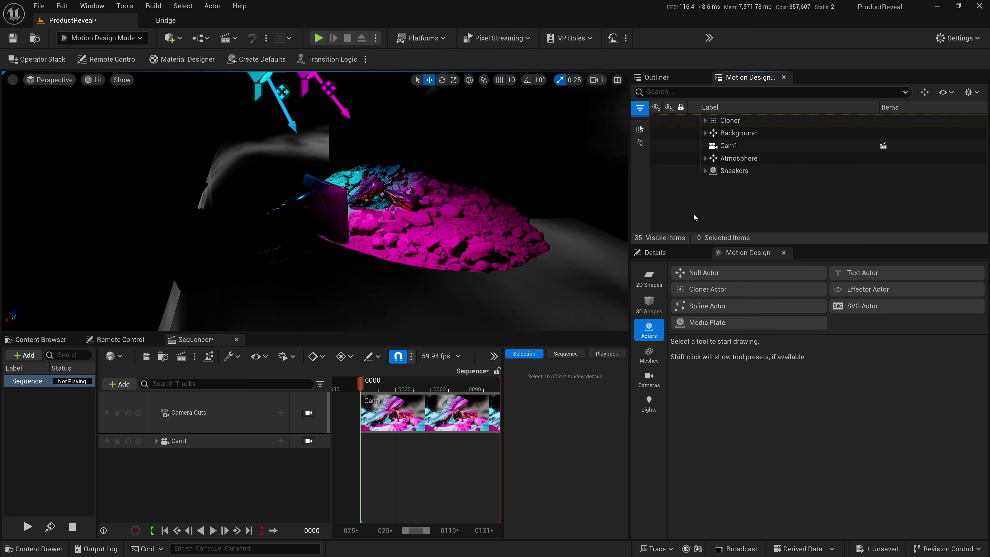
Select the Cloner and reset its location and rotation to 0 on all axes
right_click_drag(539, 198, 561, 203)
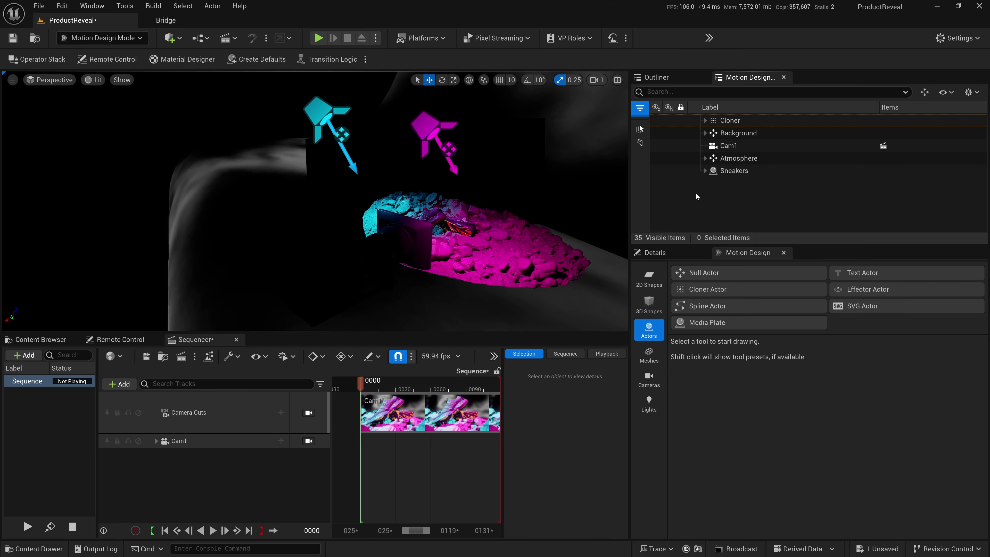
left_click(729, 121)
key("f")
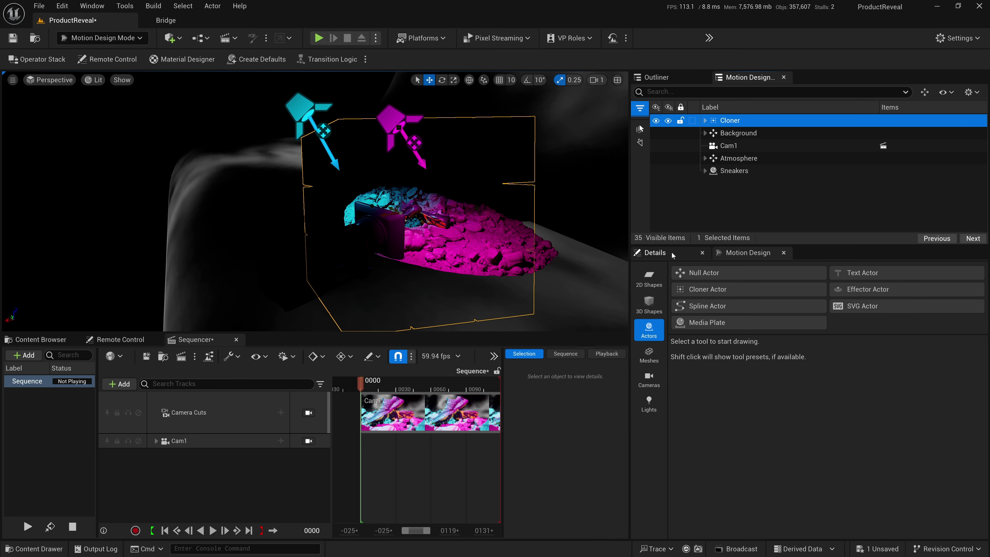
left_click(654, 253)
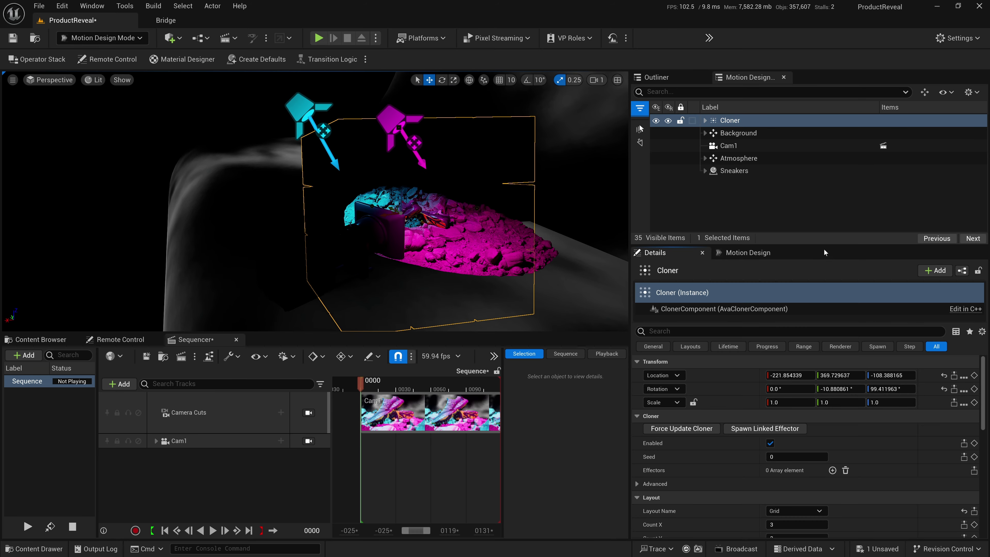
left_click(943, 375)
left_click(943, 389)
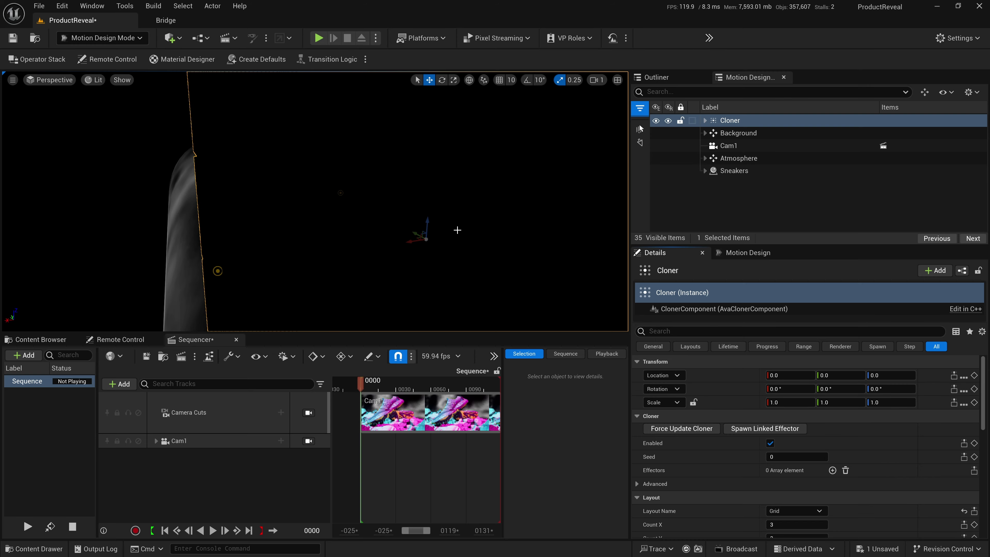
key("f")
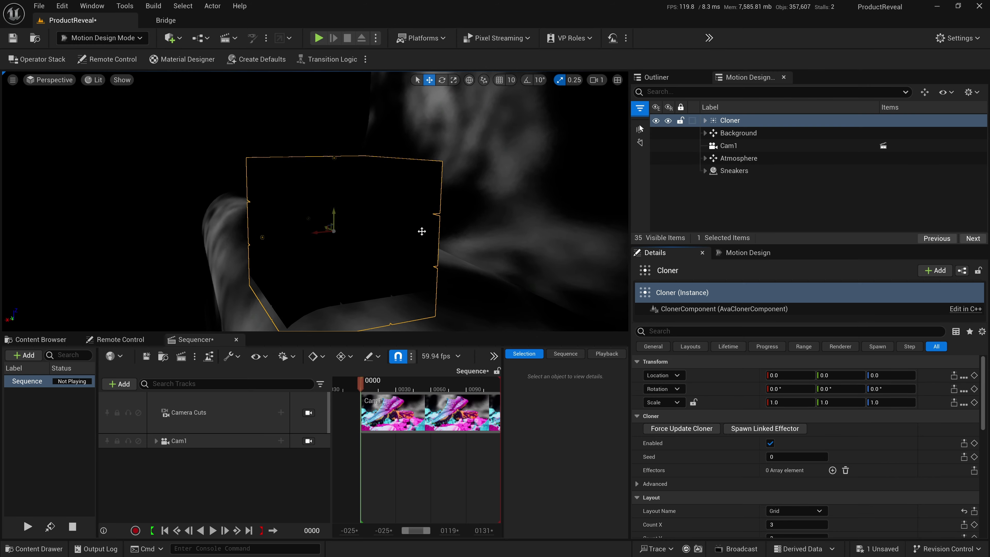
right_click_drag(422, 231, 324, 228)
key("w")
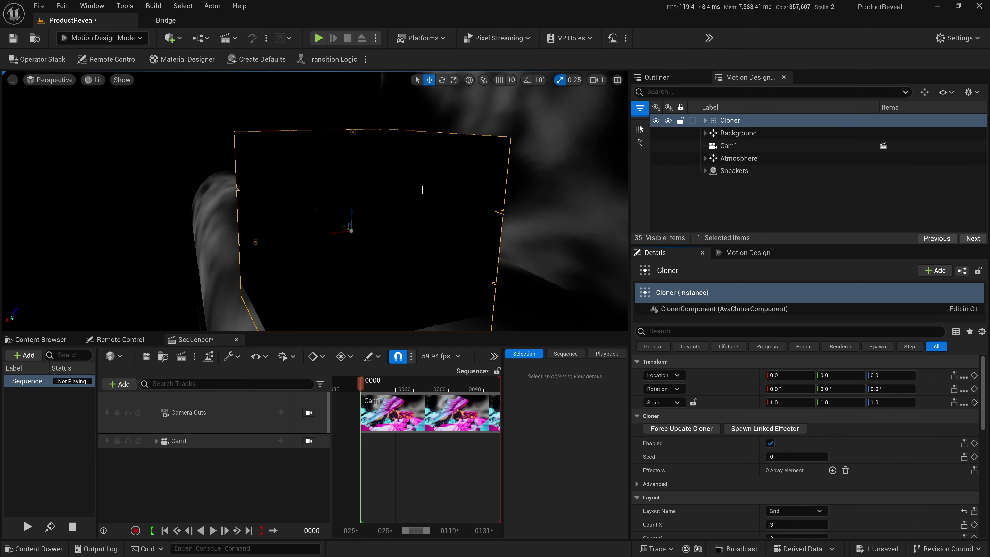
Add a basic Cube shape to the scene and make it a child of the Cloner
left_click(714, 208)
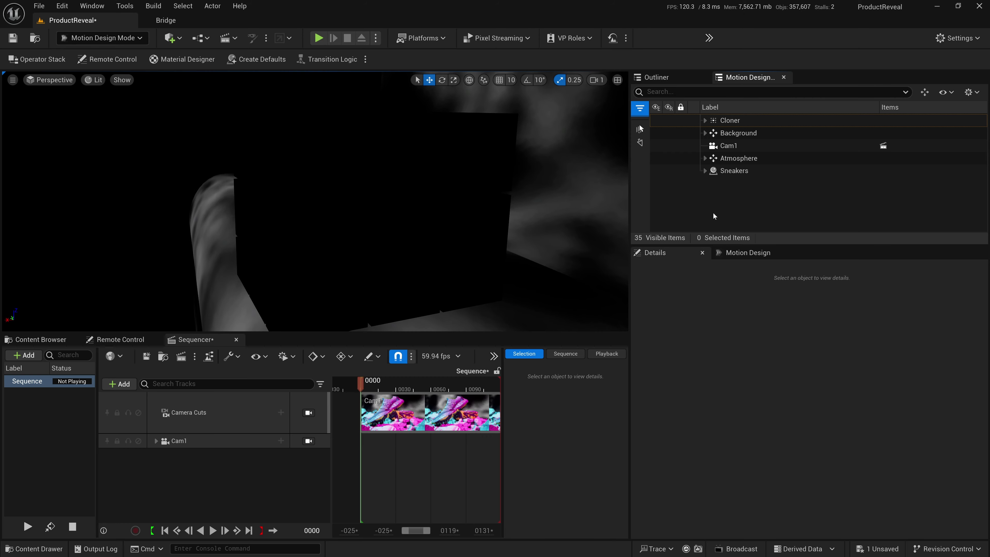
left_click(169, 37)
mouse_move(195, 183)
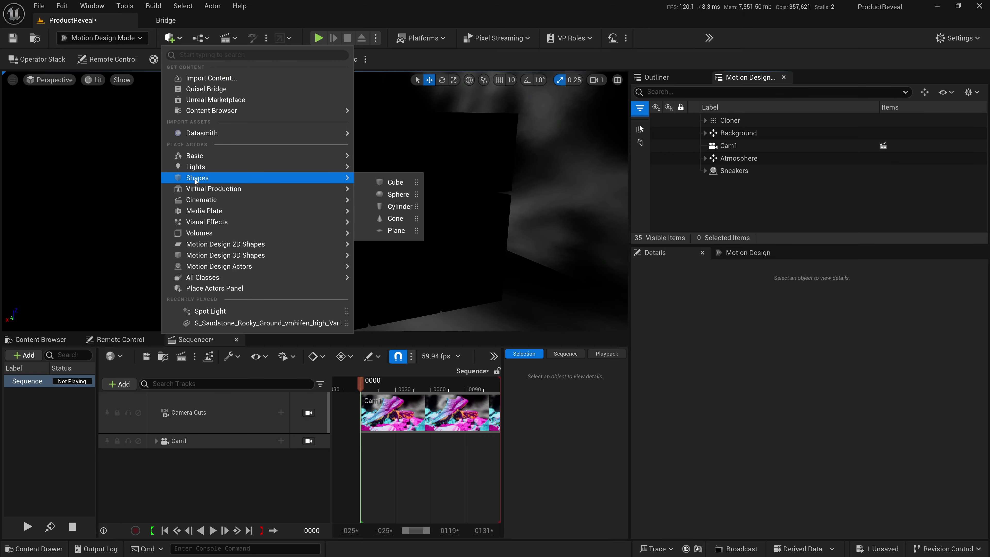
left_click(395, 182)
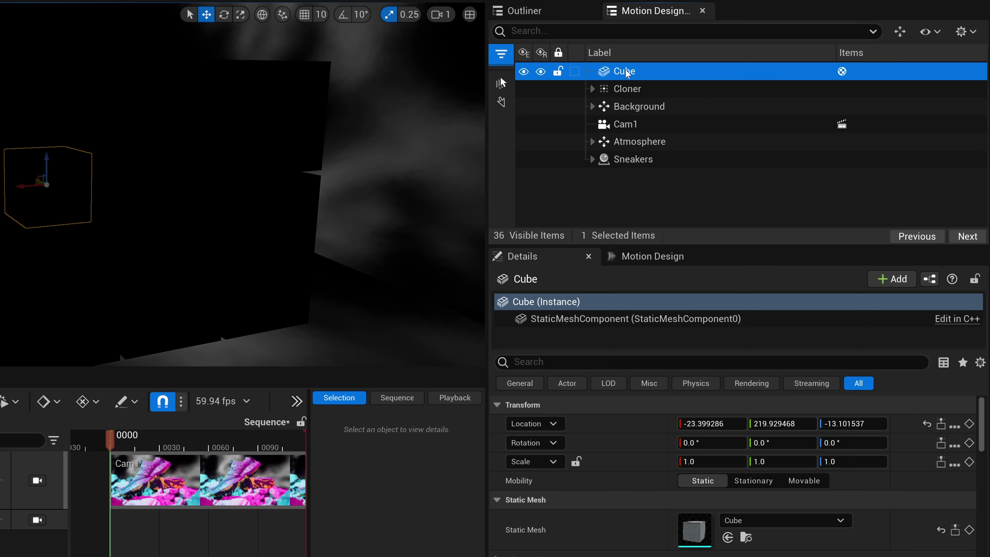
mouse_move(624, 73)
left_mouse_down()
mouse_move(596, 97)
mouse_move(643, 87)
mouse_move(627, 90)
left_mouse_up()
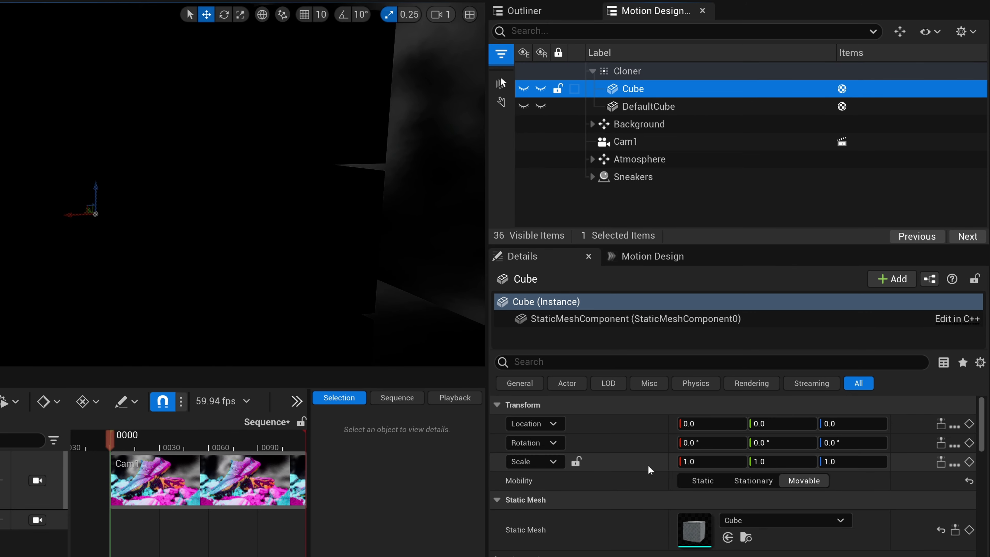
Lock the Cube's scale proportions and scale it uniformly to 0.05
left_click(575, 461)
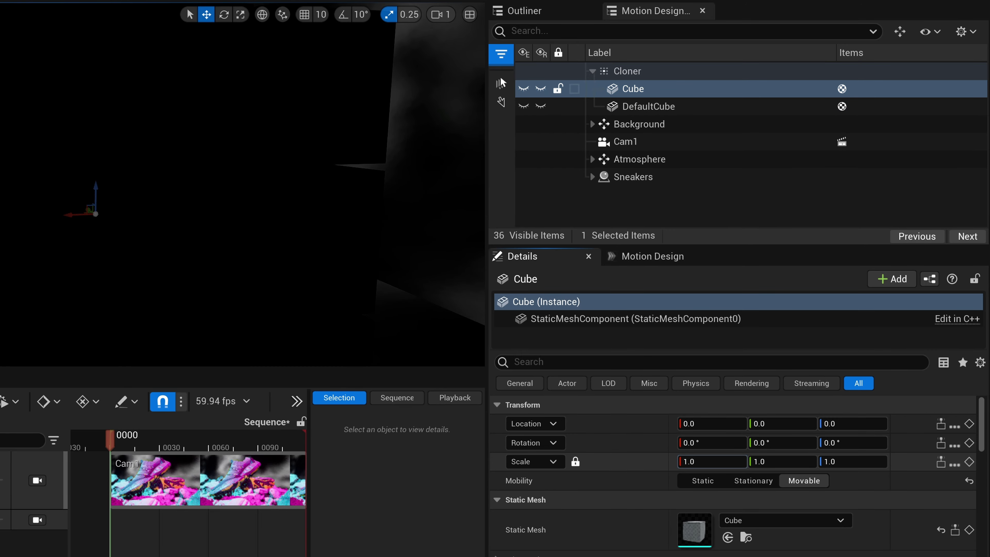
left_click(712, 461)
type(".05")
key("Return")
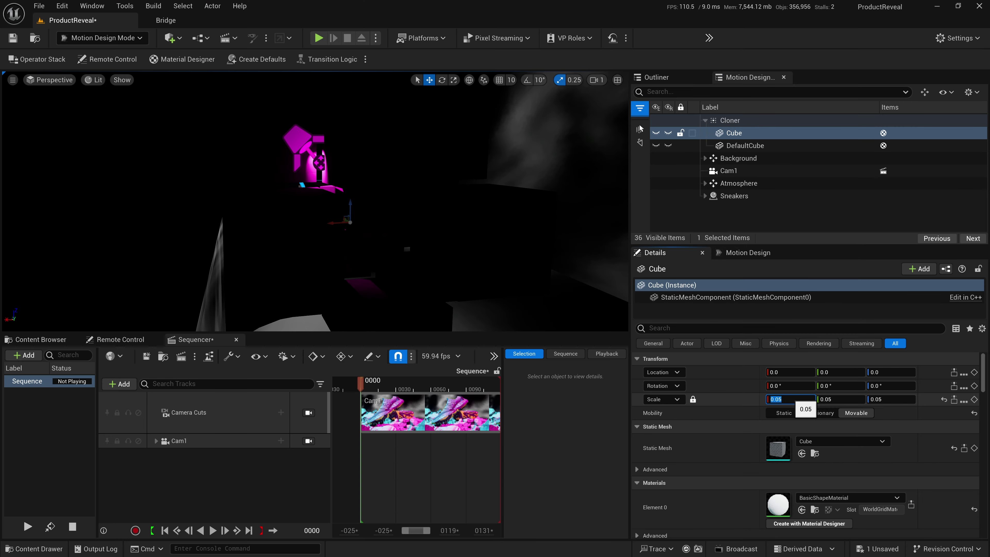
Delete the DefaultCube from the Cloner, leaving the small Cube as its source, and select the Cloner to show its properties
left_click(744, 145)
key("Delete")
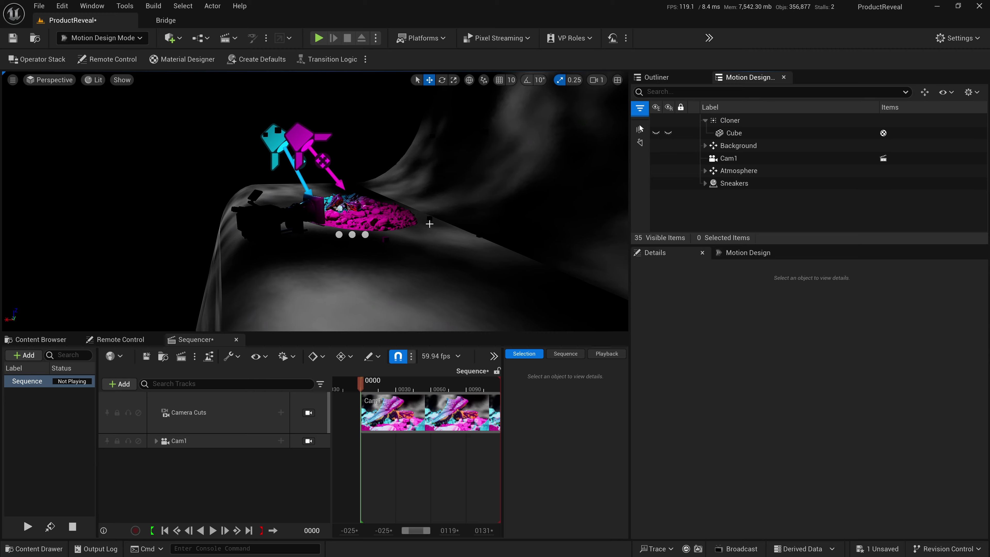
right_click_drag(429, 224, 533, 217)
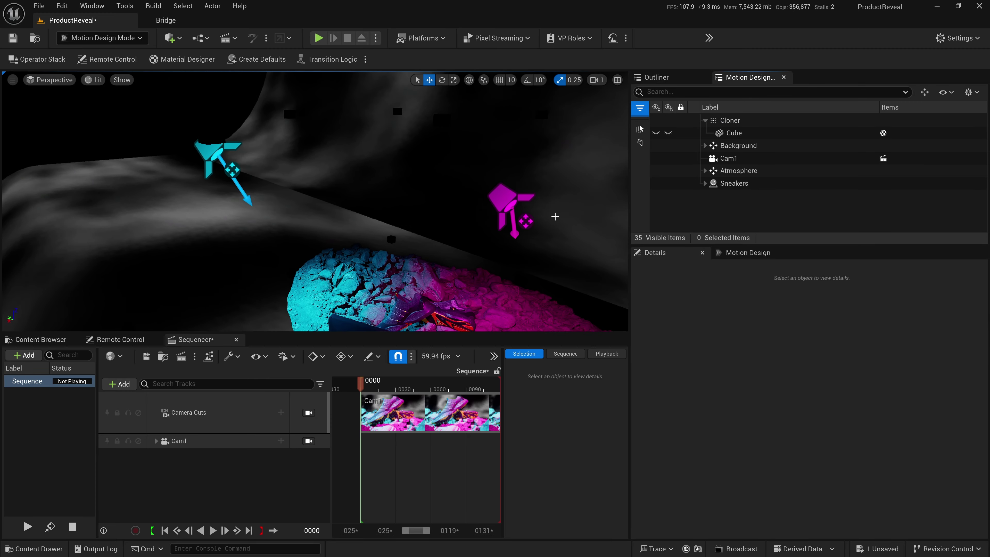
double_click(734, 132)
left_click(729, 120)
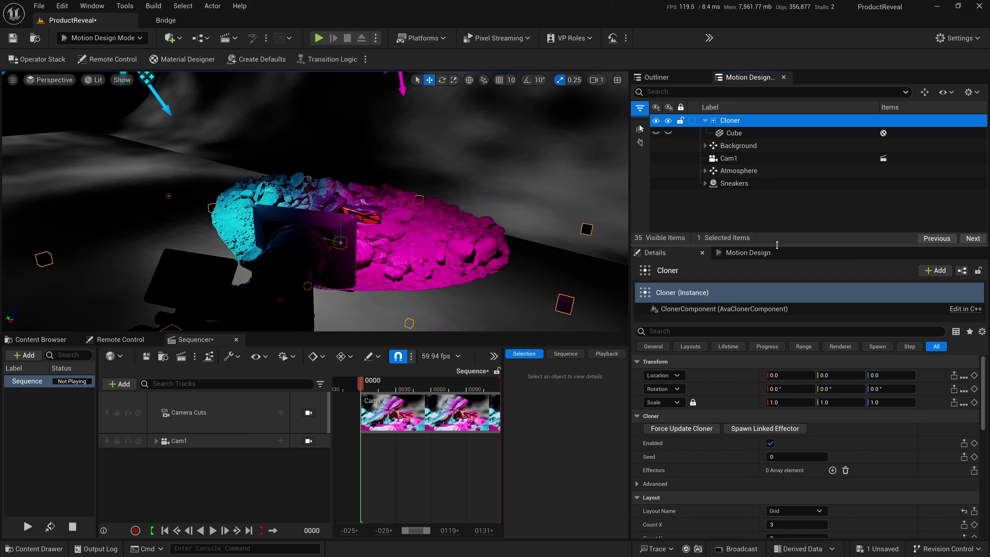
Change the Cloner's layout from Grid to Cylinder
left_click_drag(776, 244, 776, 217)
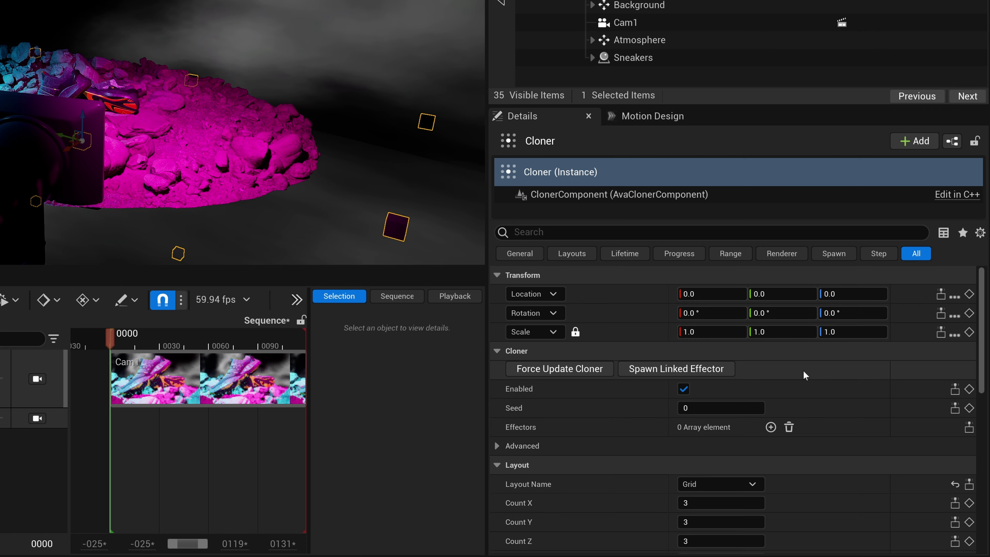
scroll(855, 409, "down", 3)
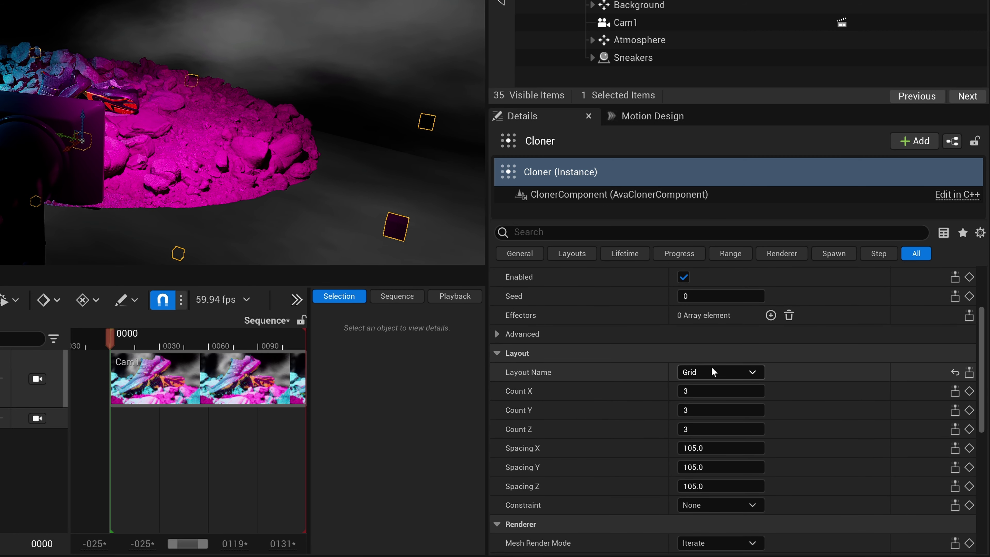
left_click(714, 371)
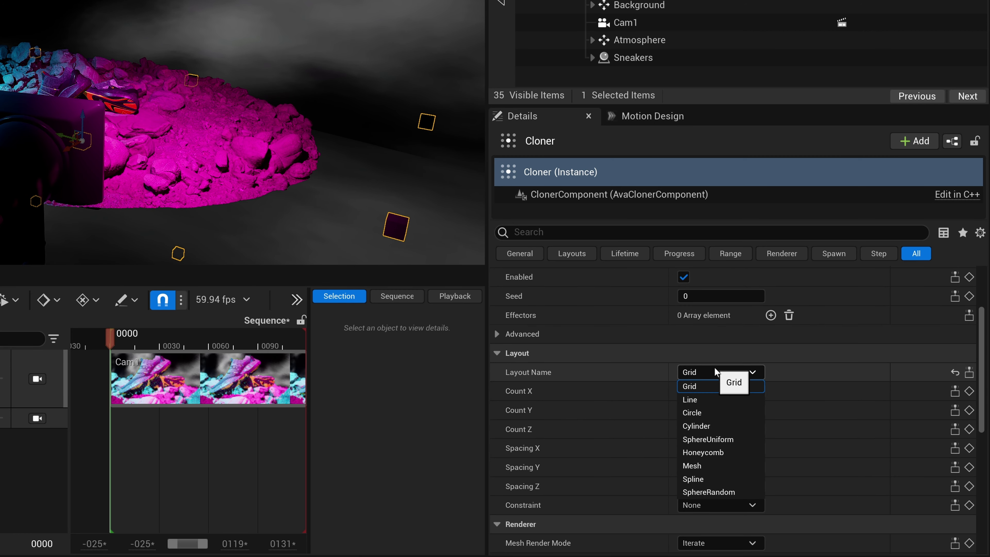
left_click(715, 425)
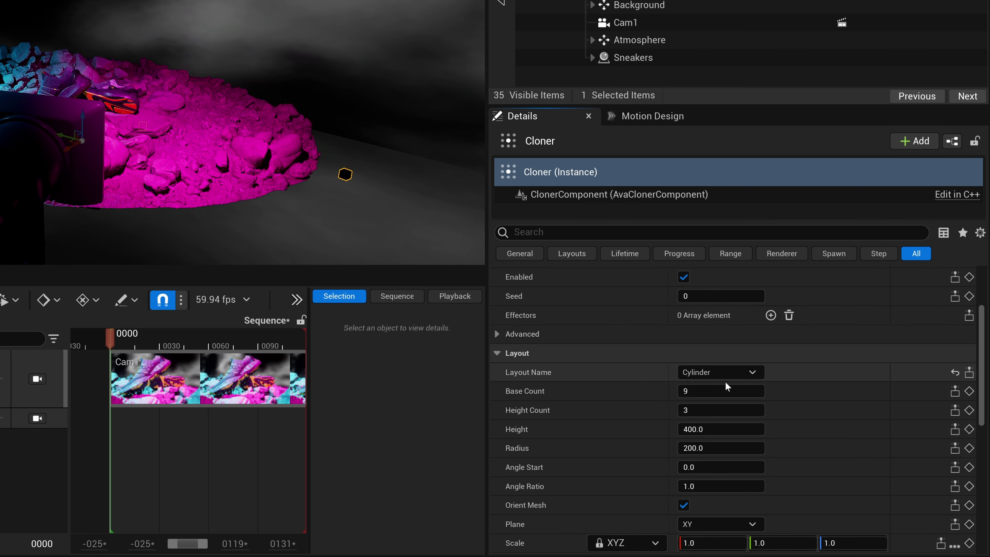
Set the Cloner cylinder's base count to 200, height count to 40 and height to 500
left_click(725, 390)
type("200")
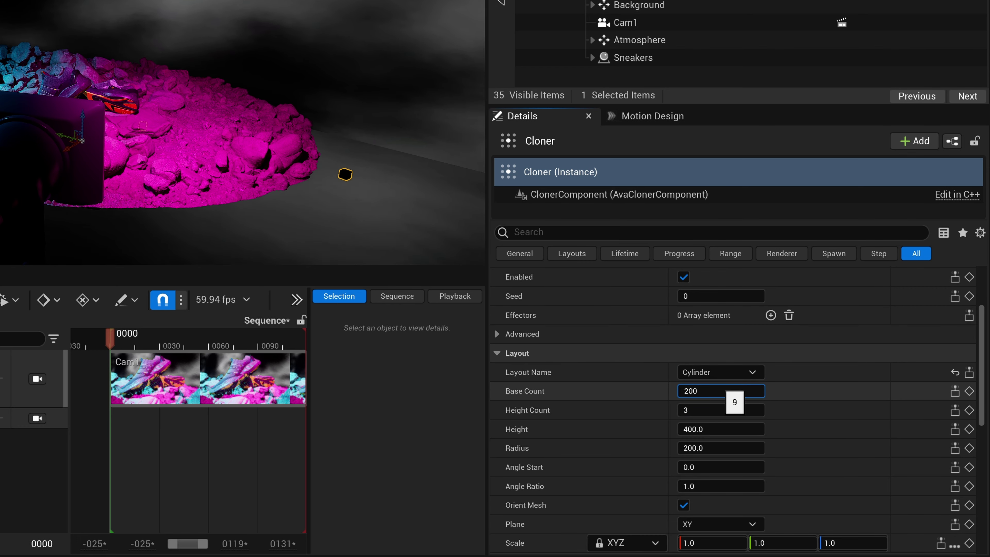
key("Tab")
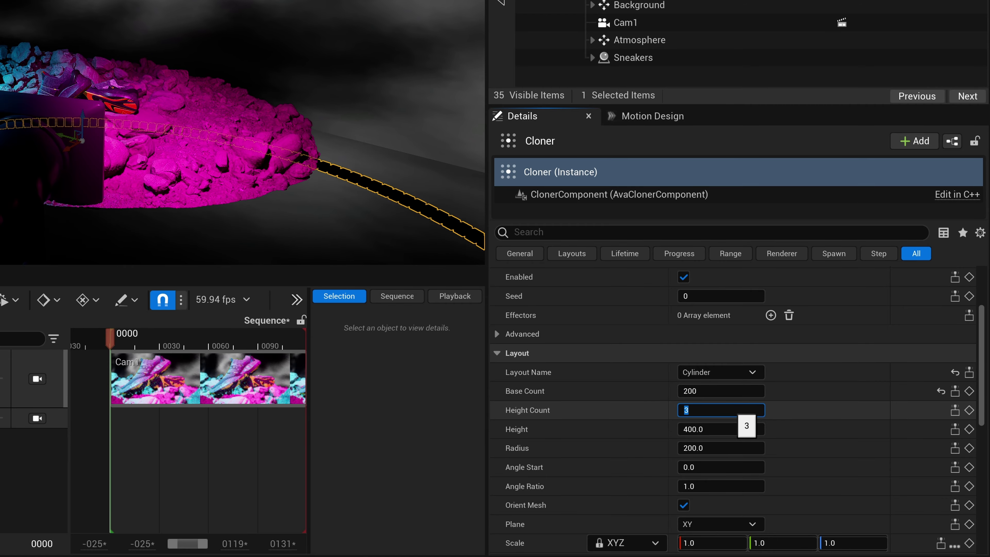
key("Return")
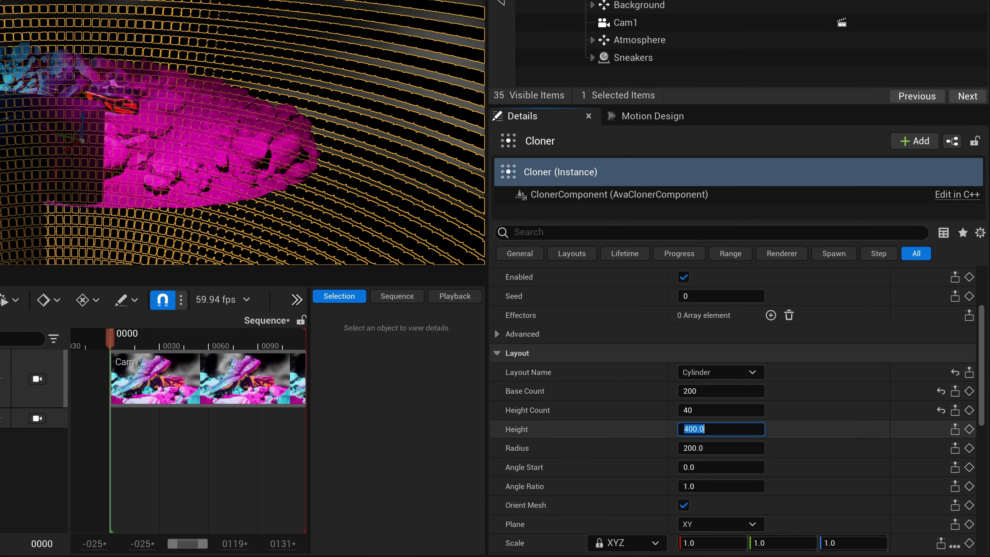
type("500")
key("Tab")
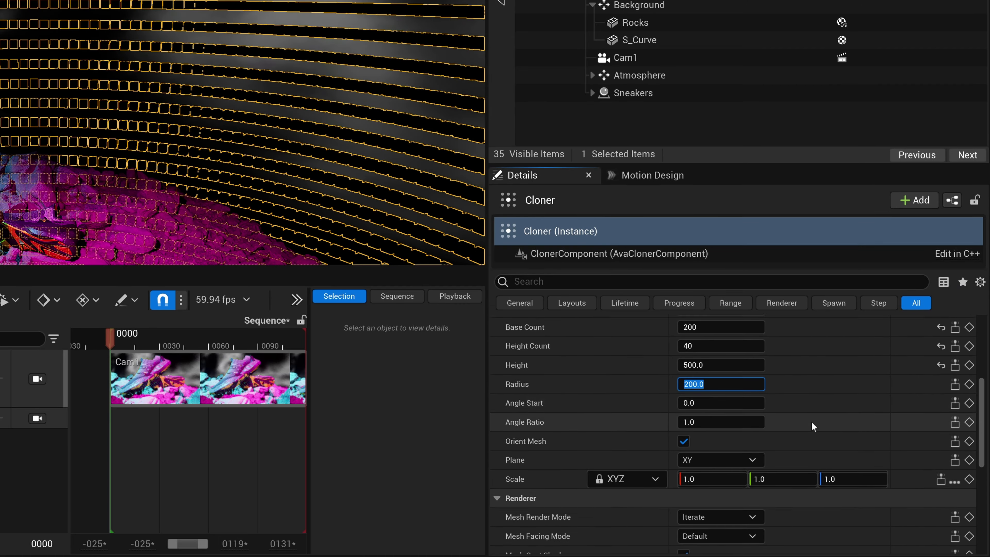
Enable the Cloner's Range with uniform scaling and a minimum scale of 0.5, and focus on the Sneakers
scroll(812, 422, "down", 10)
left_click(683, 399)
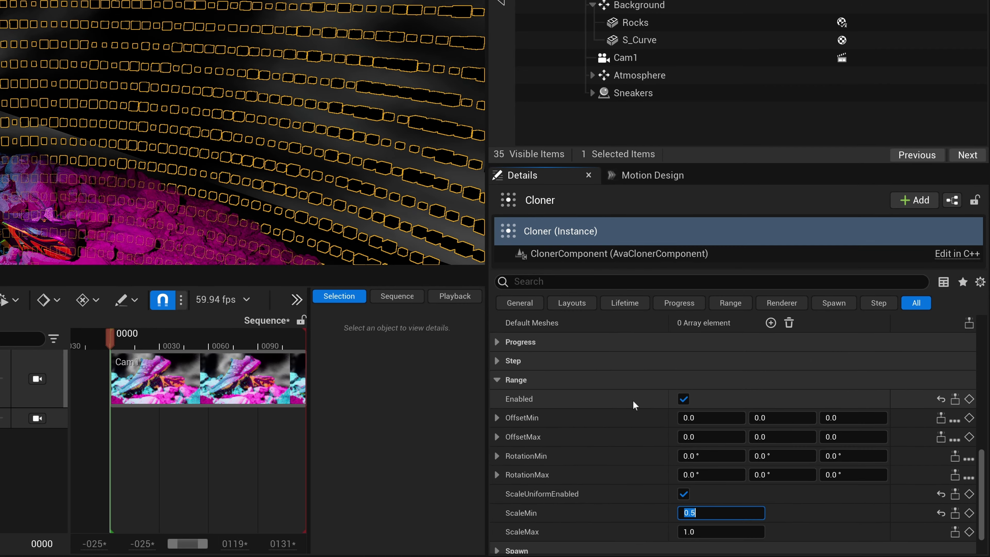
scroll(621, 412, "down", 2)
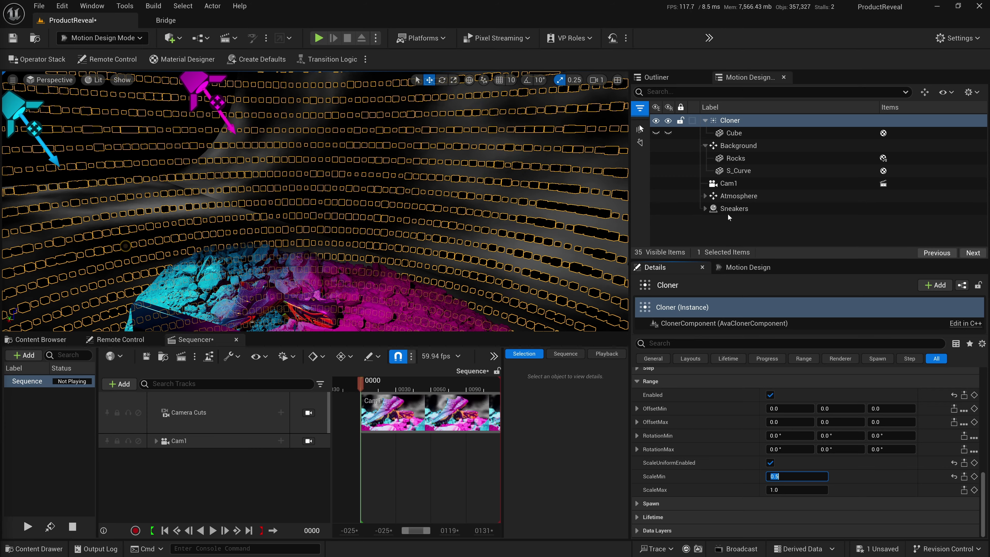
double_click(728, 210)
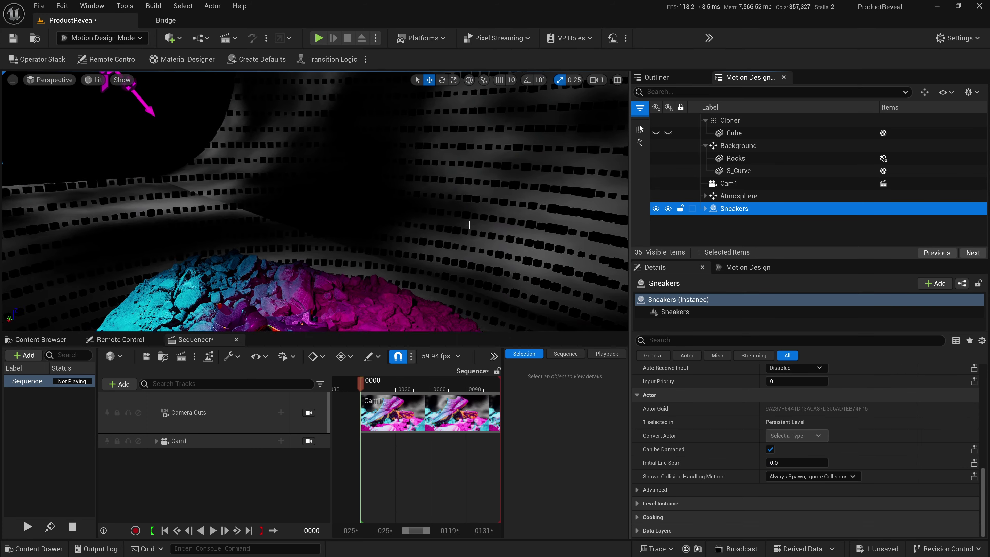
scroll(469, 225, "down", 15)
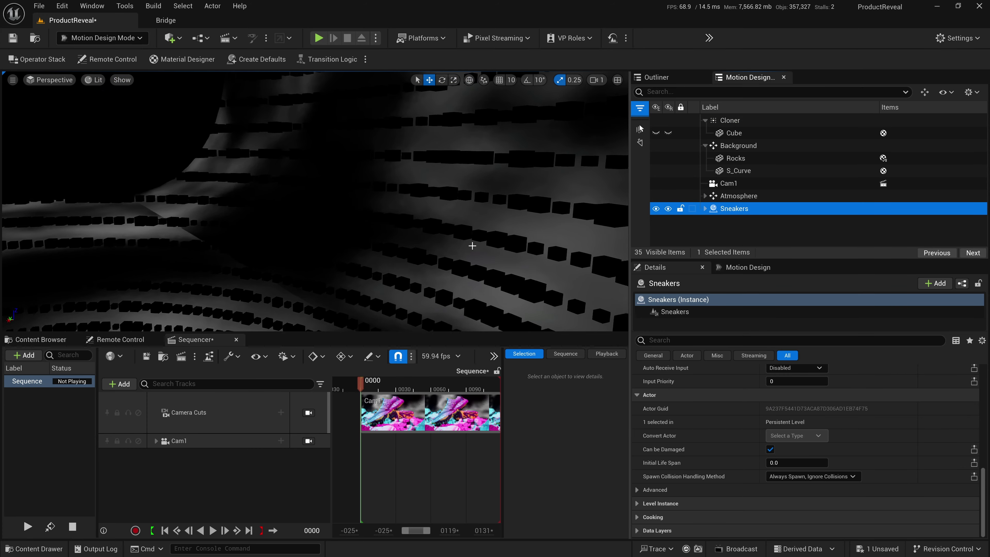
scroll(450, 248, "down", 10)
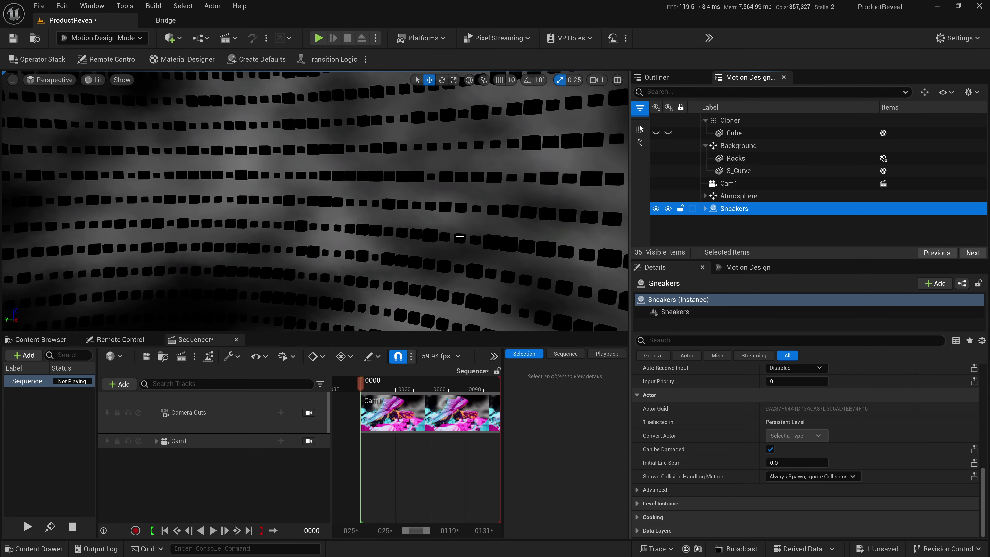
Add the Starter Content pack to the project and dismiss the message log
left_click(40, 339)
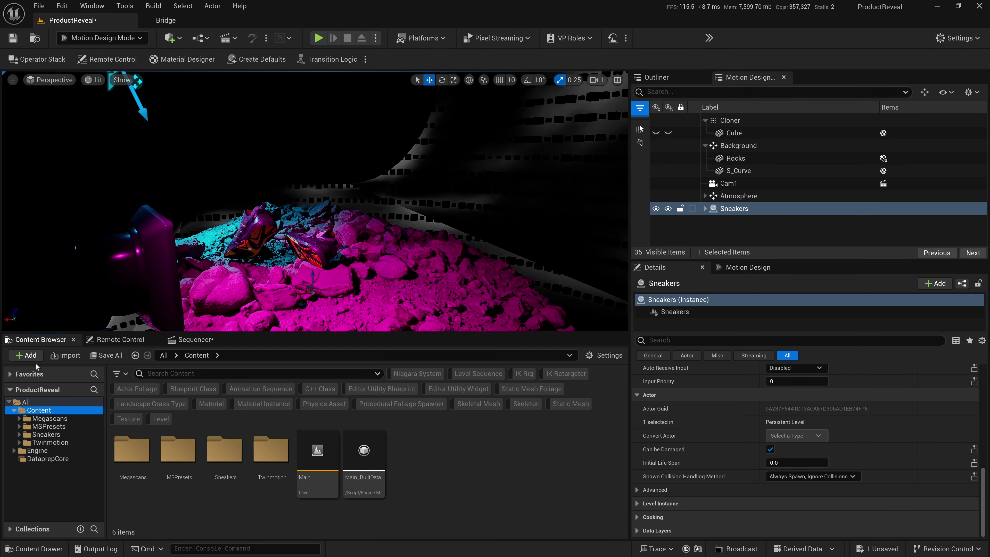
left_click(28, 355)
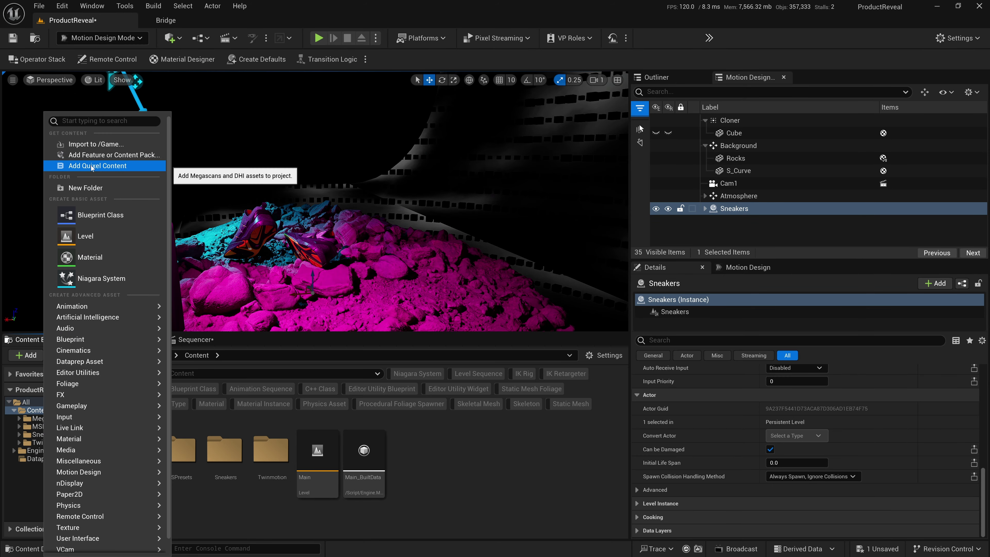
left_click(91, 156)
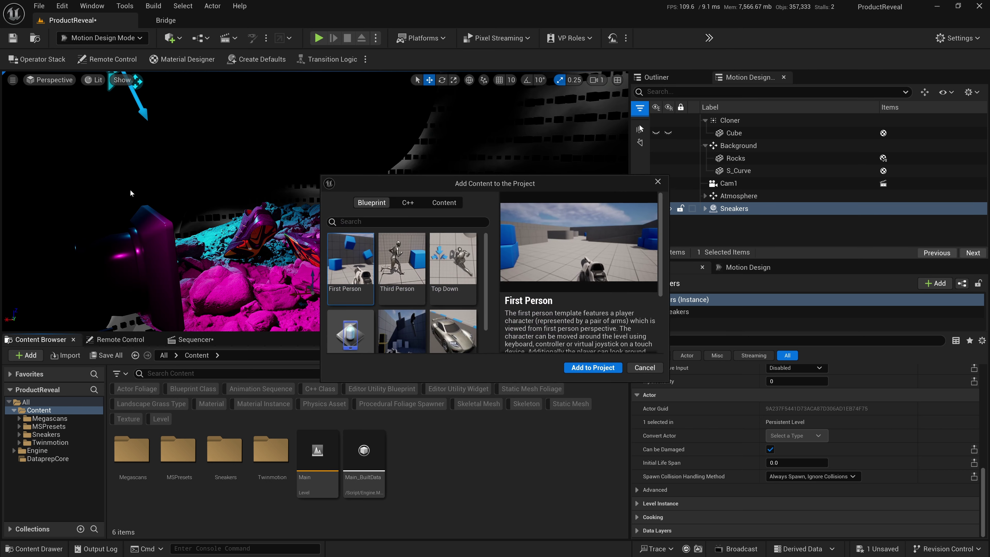
left_click(444, 203)
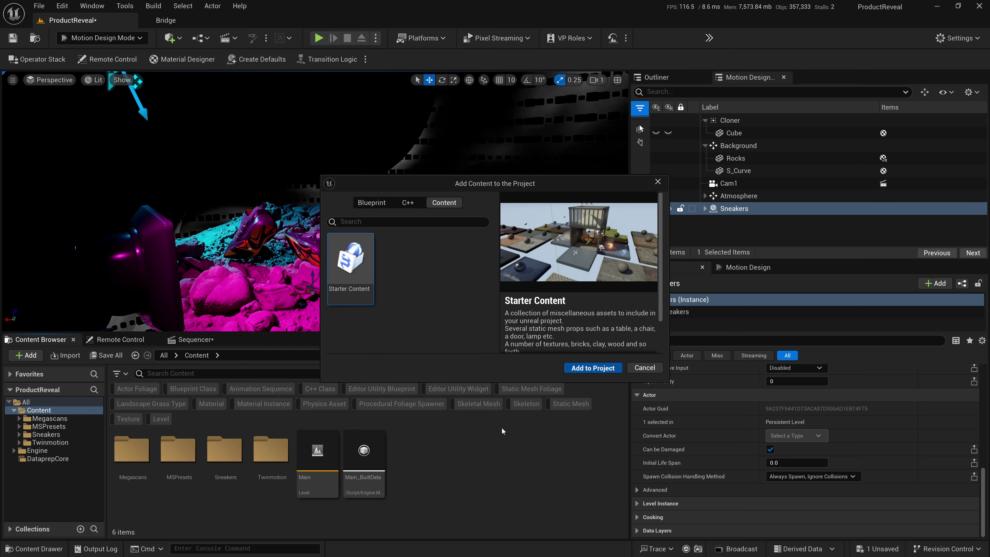
left_click(592, 368)
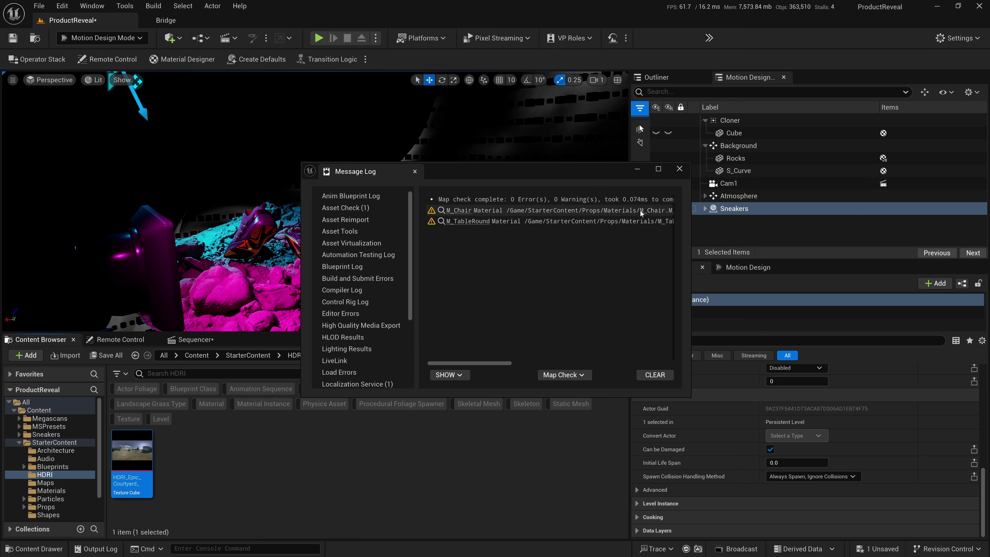
left_click(679, 170)
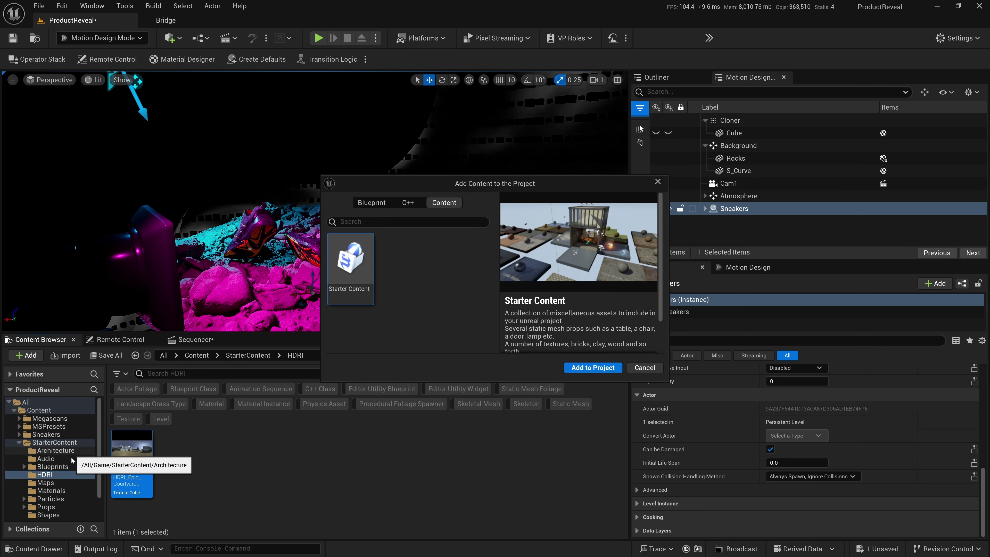
Assign the M_Metal_Gold material from the StarterContent Materials folder to the Cloner's Cube
scroll(63, 484, "down", 1)
left_click(58, 475)
scroll(621, 466, "down", 2)
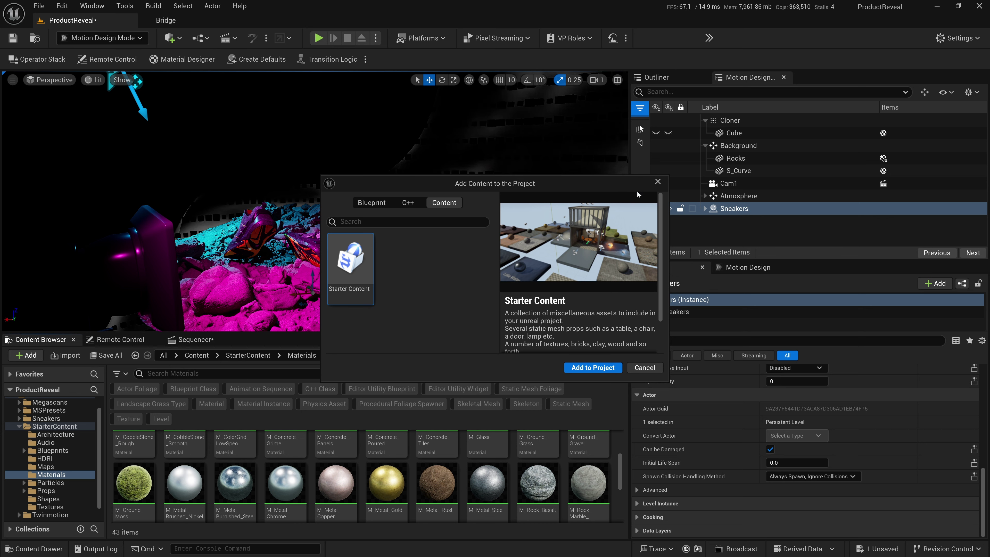
left_click(658, 181)
left_click(734, 132)
left_click_drag(385, 484, 881, 520)
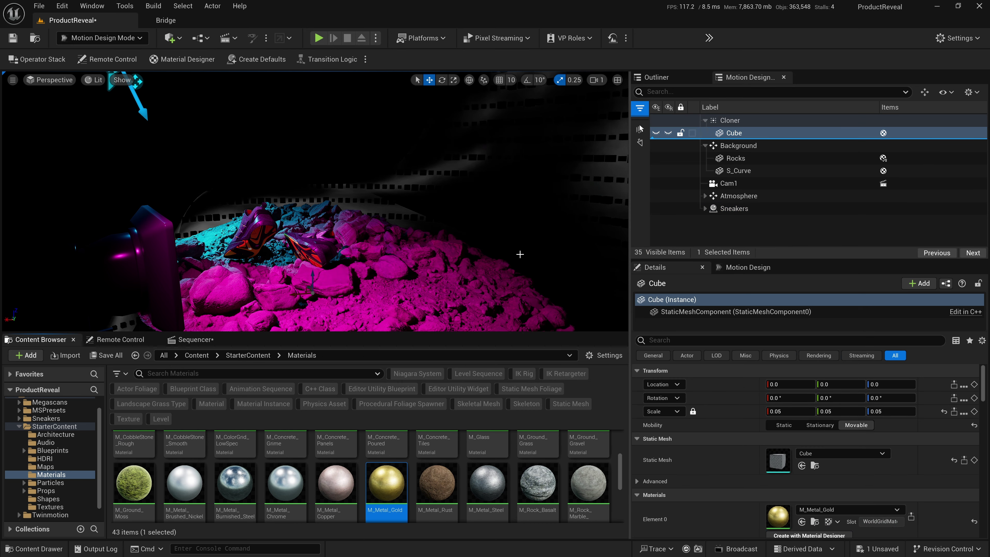
Examine how the gold material on the cloned cubes catches the spotlights around the scene
key("w")
right_click_drag(520, 254, 489, 253)
key("s")
key("w")
key("s")
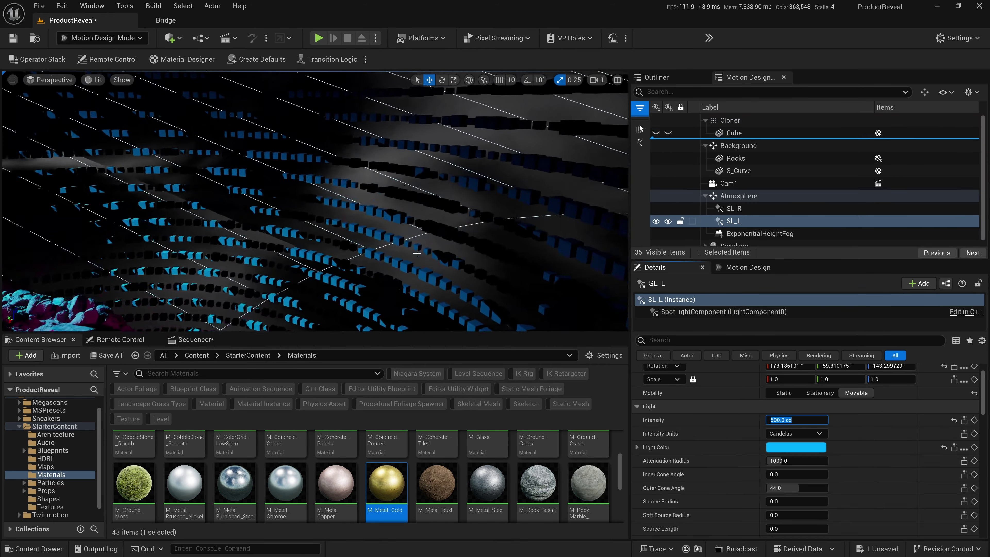
right_click_drag(416, 253, 417, 252)
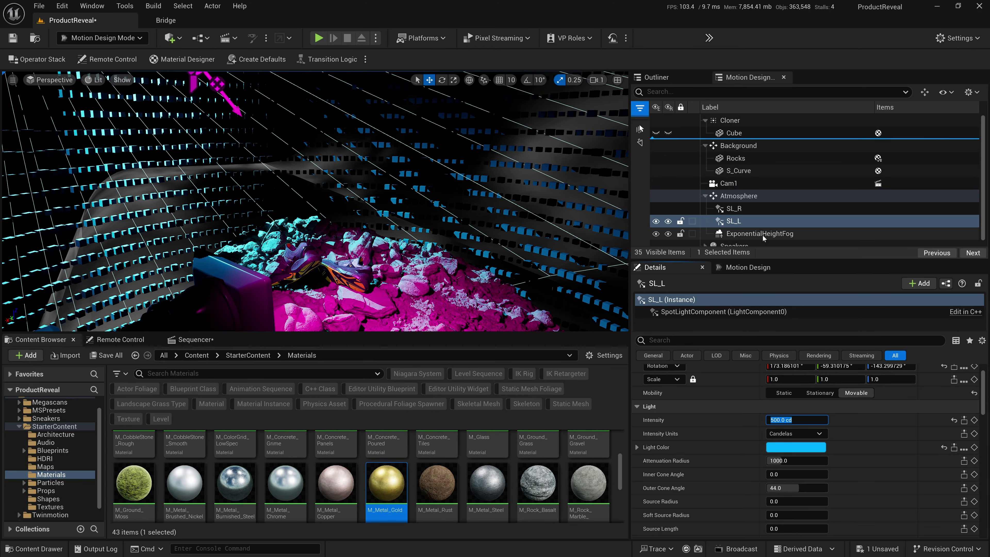
Switch the Cloner's Cube to Static mobility and back to Movable
left_click(736, 133)
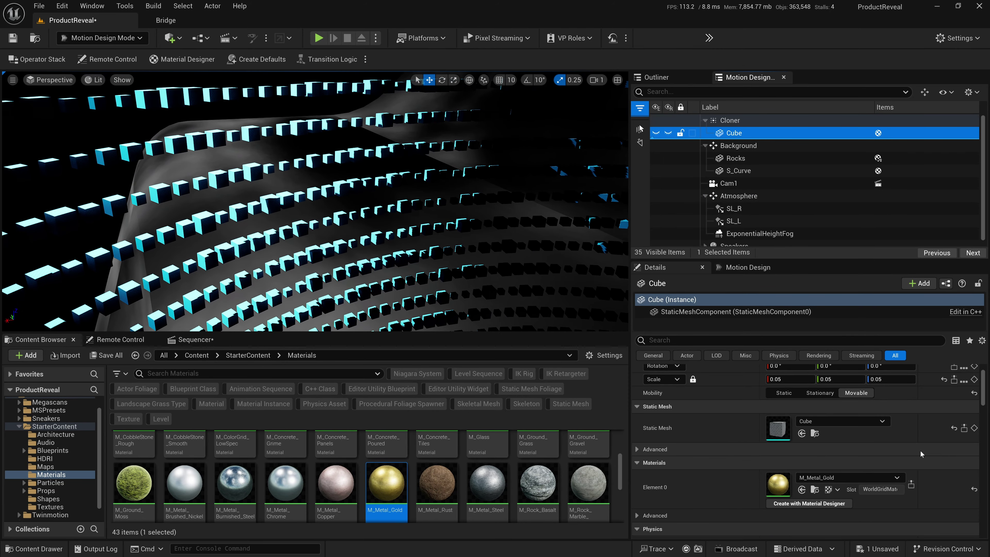
left_click(820, 393)
left_click(770, 395)
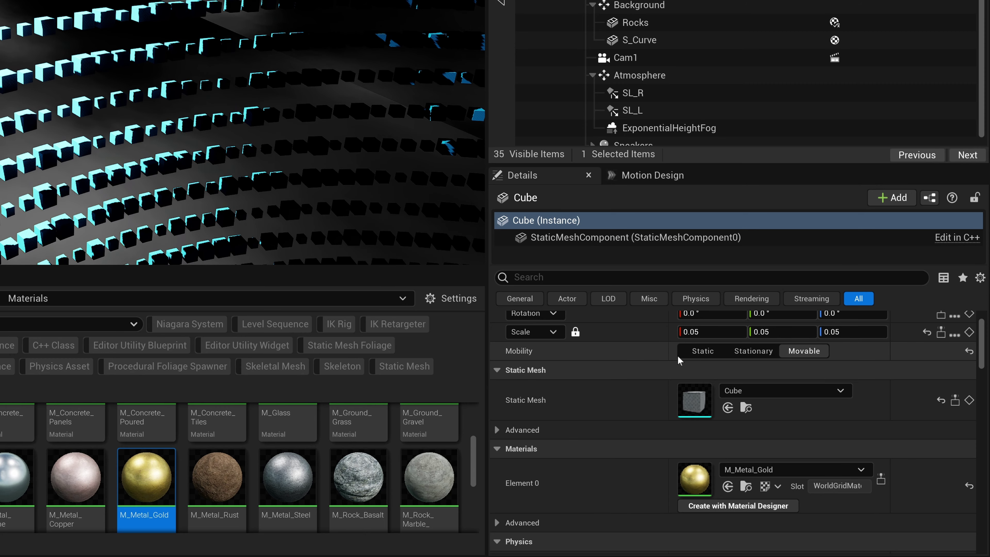
left_click(701, 350)
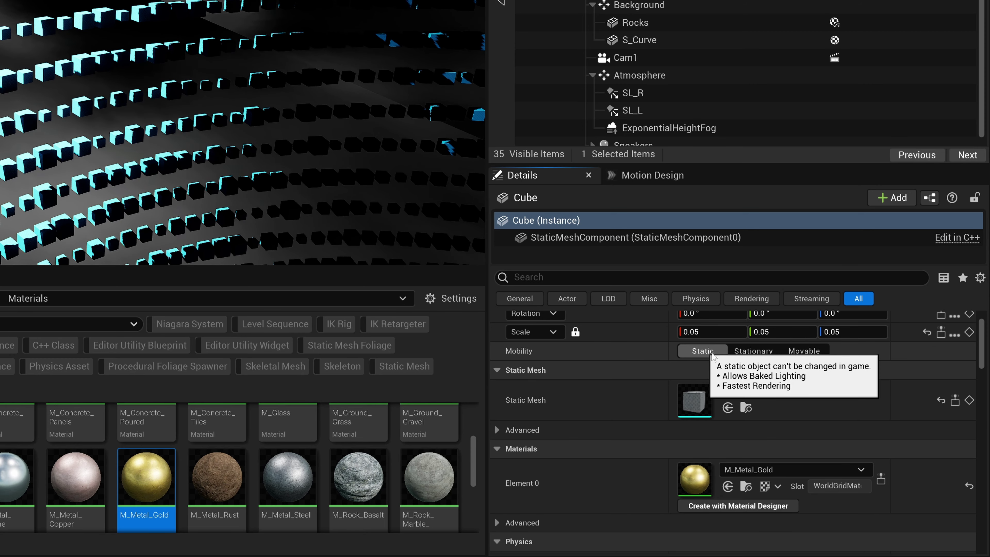
left_click(809, 350)
Inspect the material on the cloned cubes up close and bring back the Sequencer
scroll(202, 170, "up", 6)
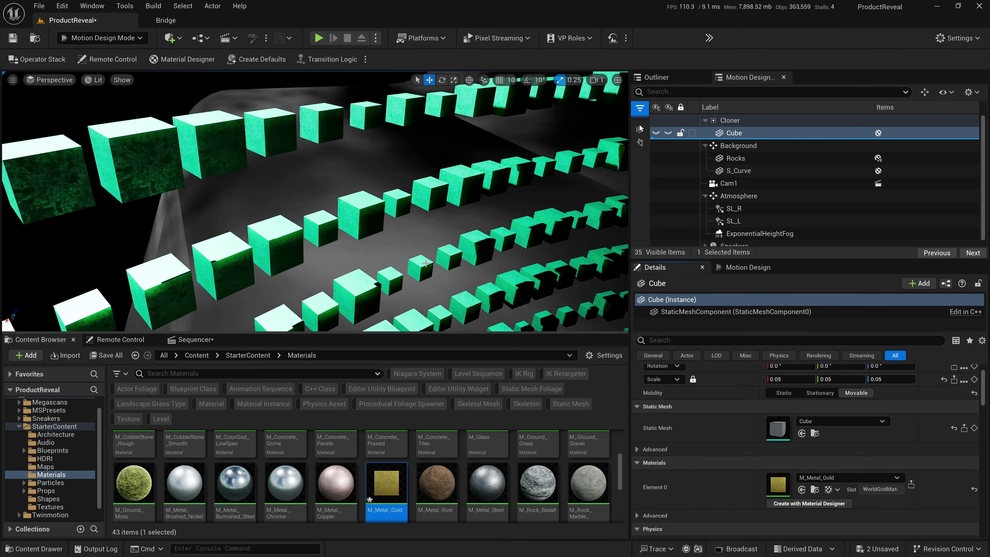
scroll(425, 263, "down", 5)
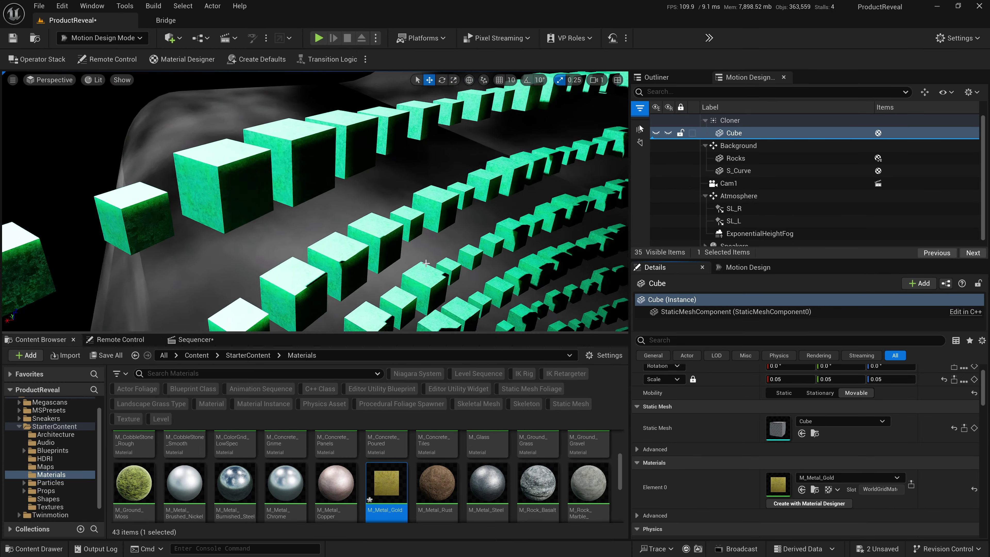
scroll(359, 465, "up", 3)
left_click(187, 340)
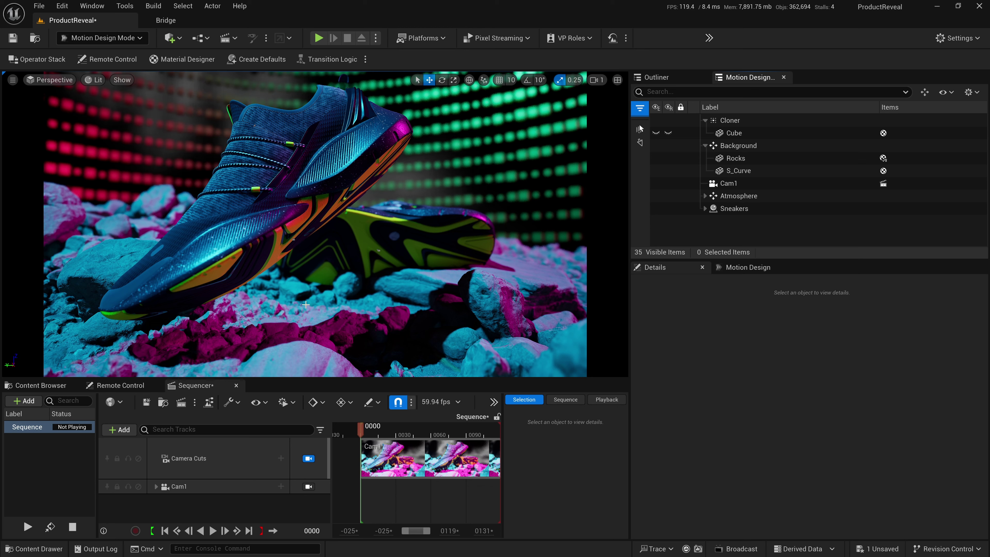
Set the SL_R spotlight's outer cone angle to 45, and its source radius and soft source radius to 10
left_click(740, 135)
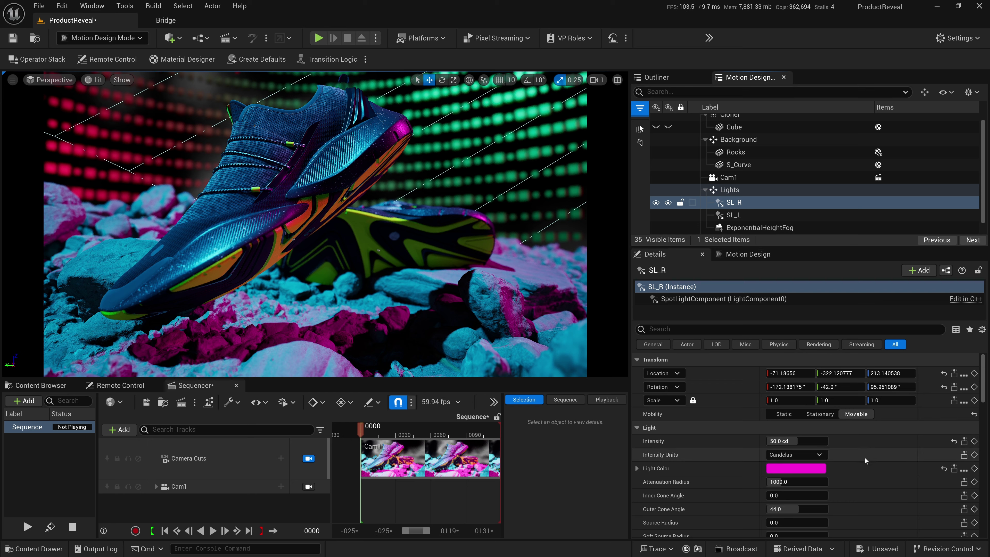
scroll(865, 458, "down", 2)
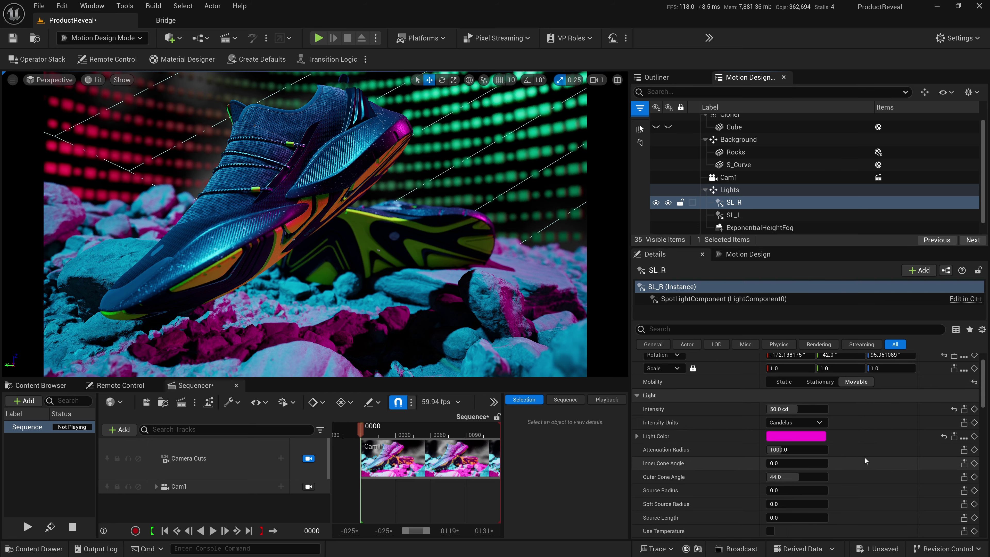
scroll(865, 458, "down", 2)
left_click(783, 444)
type("45")
key("Tab")
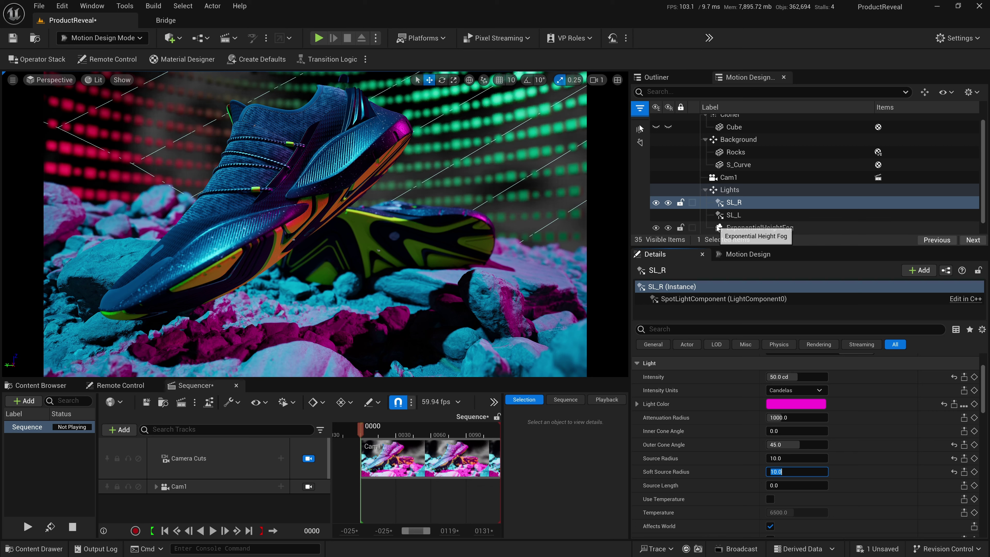
Set the source radius of the SL_L spotlight to 10
left_click(746, 216)
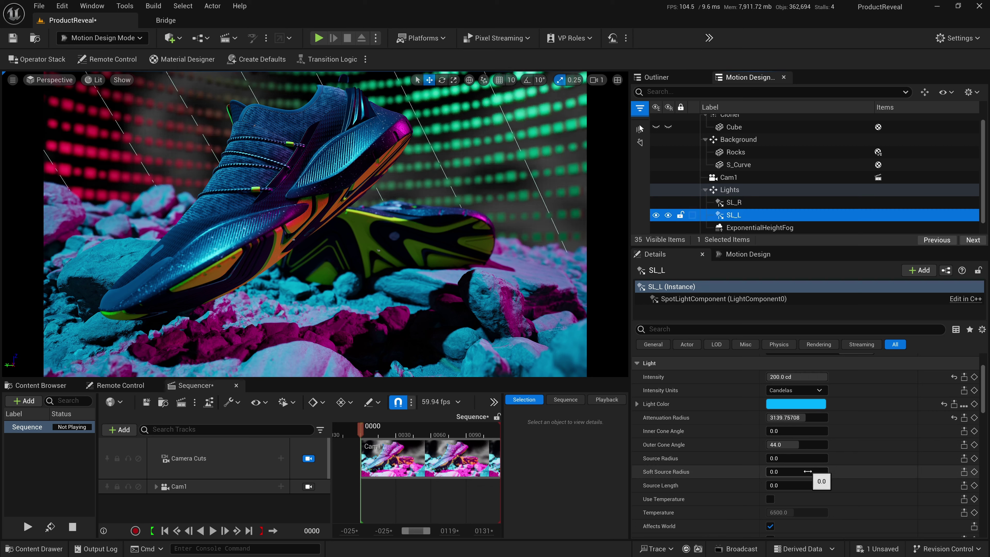
left_click(802, 458)
type("10")
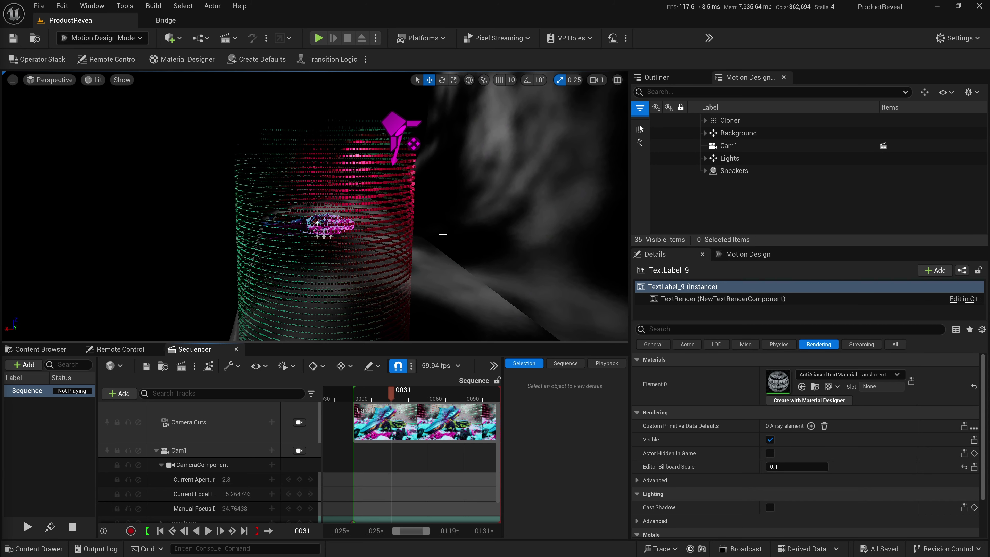
Spawn an Effector linked to the Cloner of background cubes
left_click(721, 122)
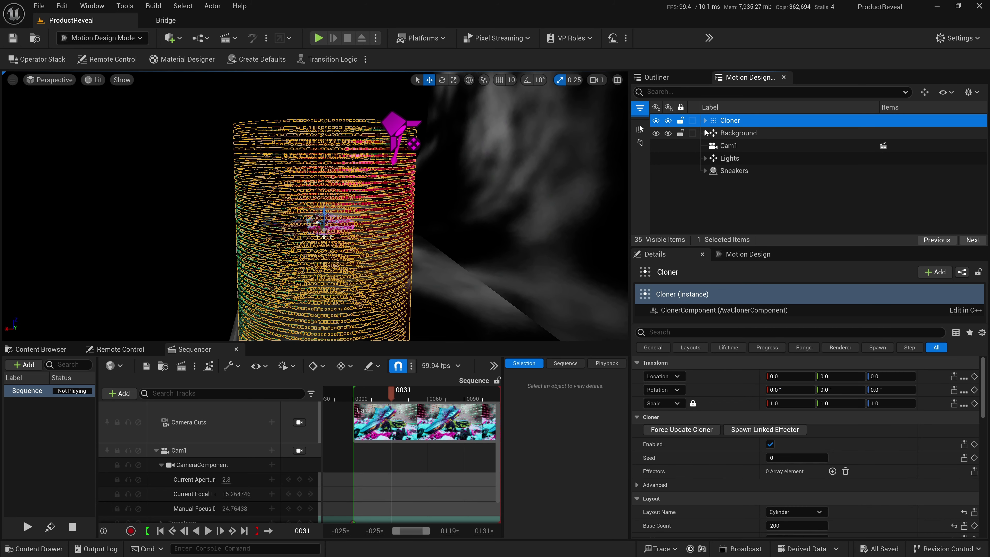
key("w")
right_click_drag(476, 213, 477, 213)
left_click(724, 207)
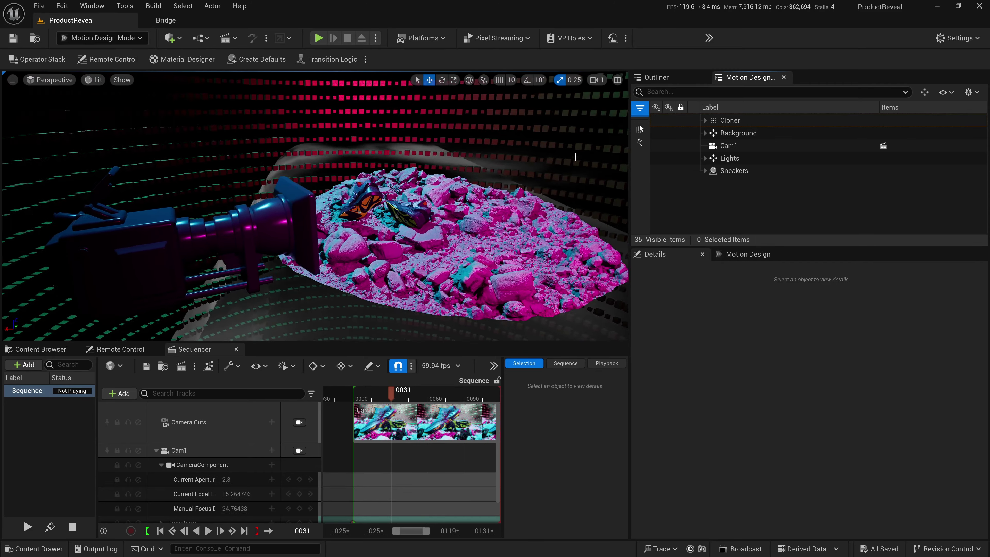
left_click(575, 157)
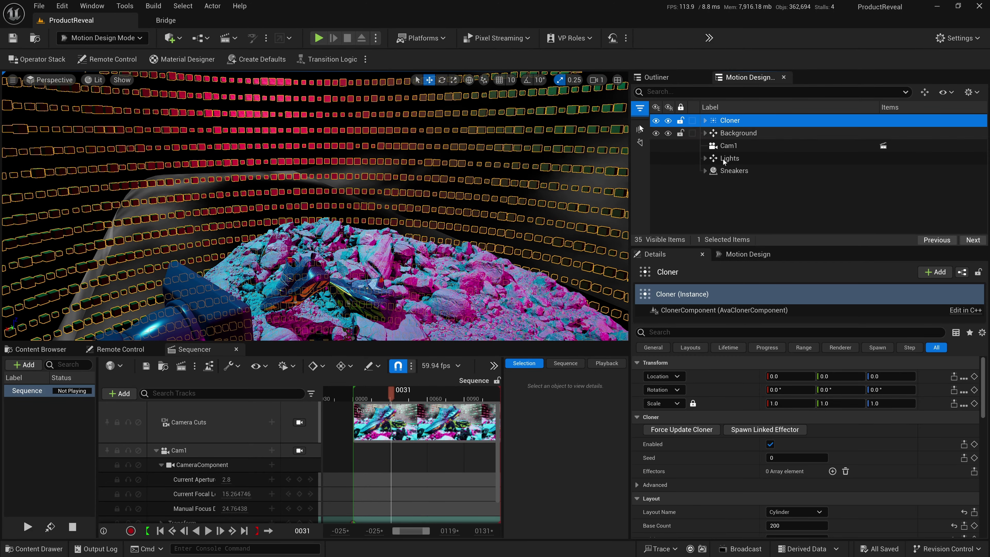
scroll(806, 410, "down", 1)
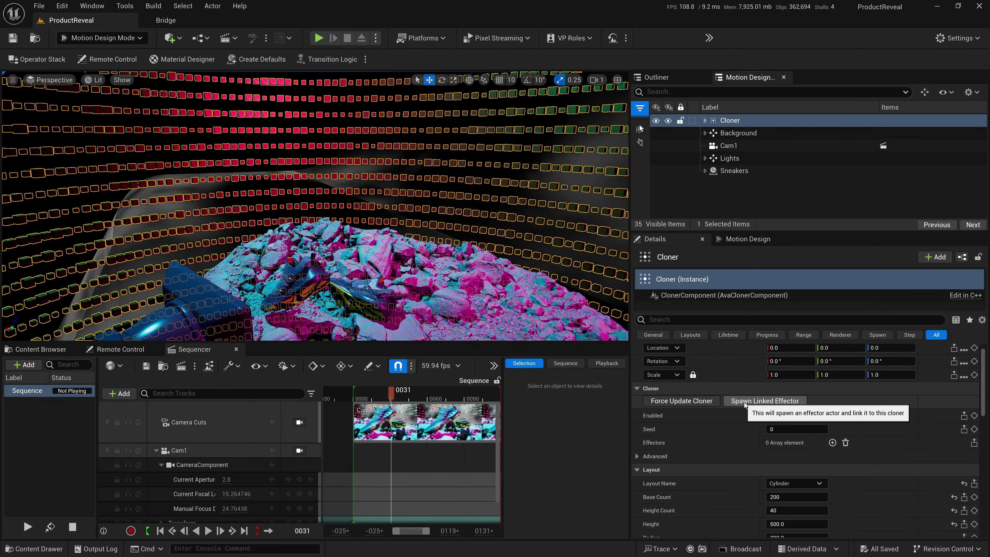
left_click(761, 401)
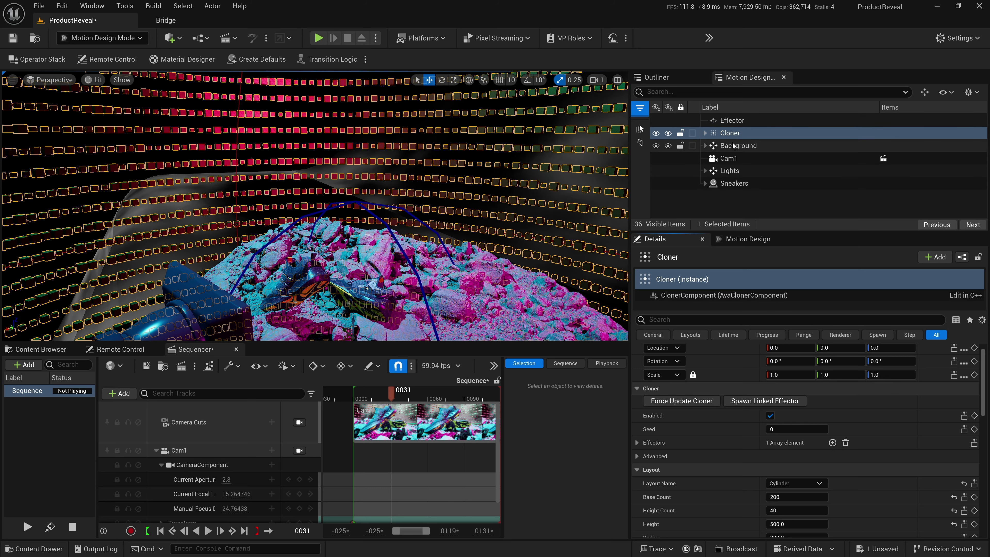
Set the Effector's inner radius to 100 and its outer radius to 800
left_click(736, 121)
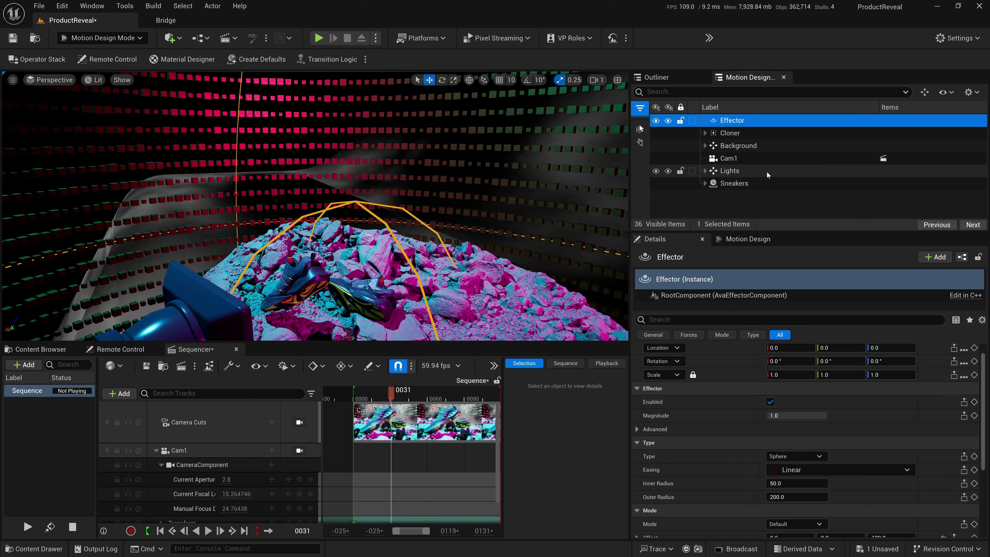
scroll(867, 399, "down", 2)
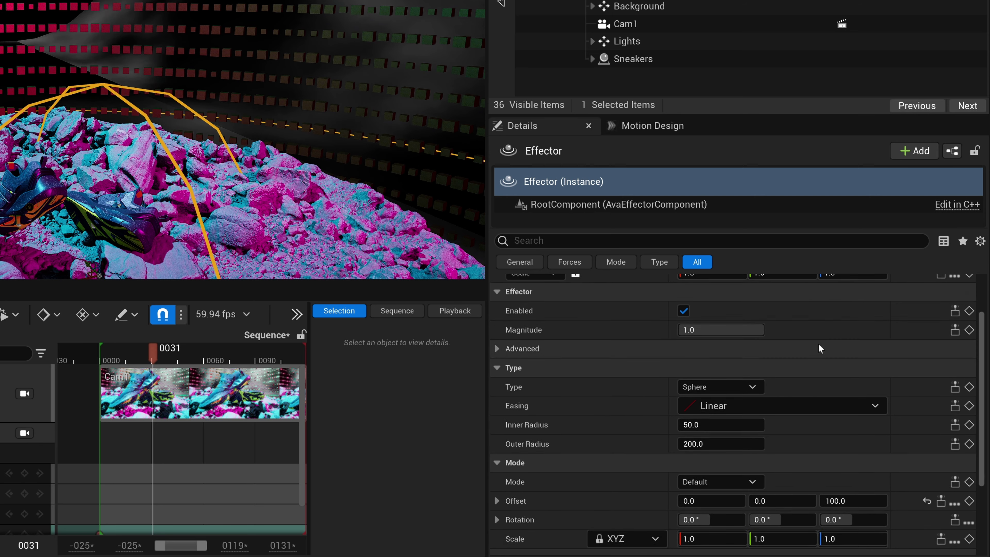
scroll(817, 344, "down", 2)
scroll(529, 365, "up", 1)
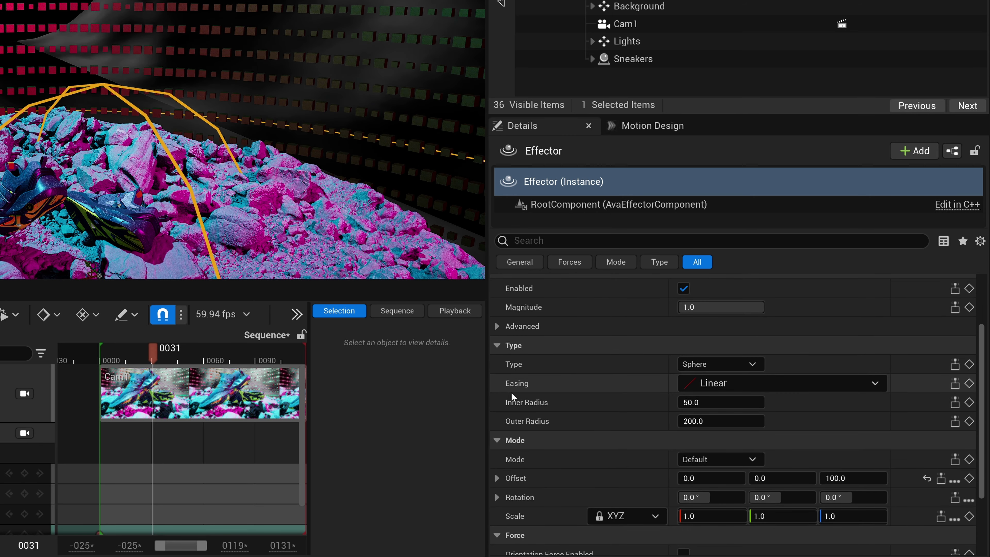
left_click(703, 402)
type("100")
key("Tab")
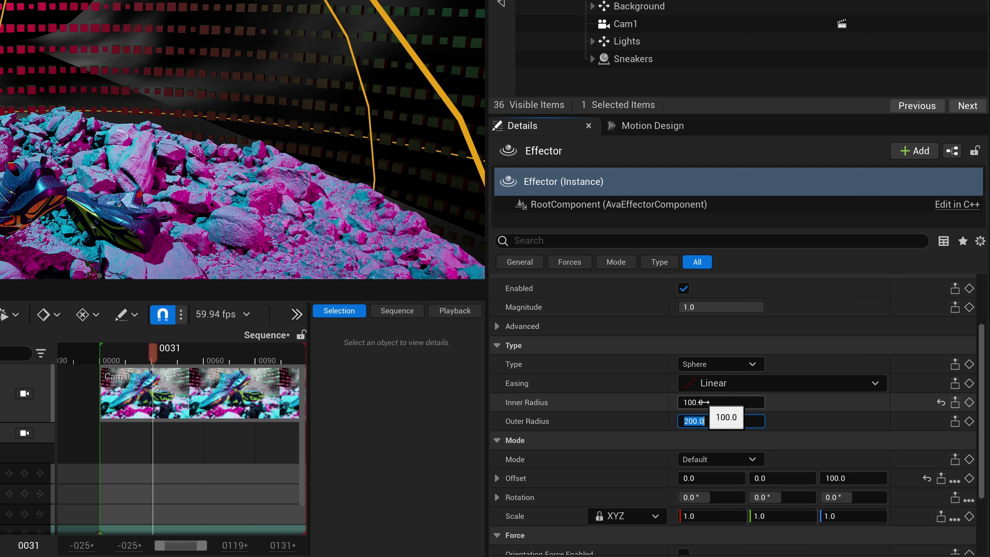
type("800")
key("Return")
Change the Effector's mode to Noise Field and set its Z location strength to 50
scroll(810, 383, "down", 2)
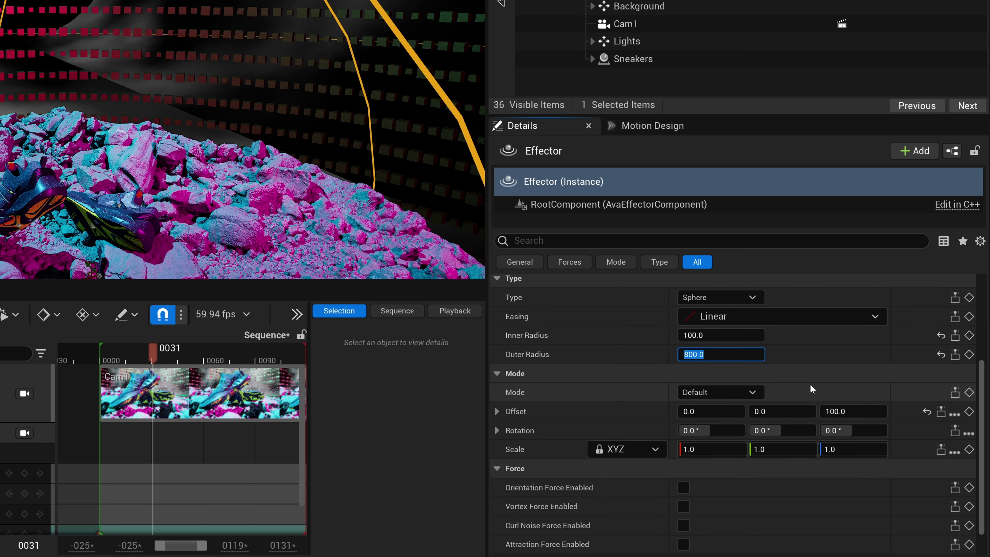
scroll(768, 377, "down", 1)
left_click(707, 354)
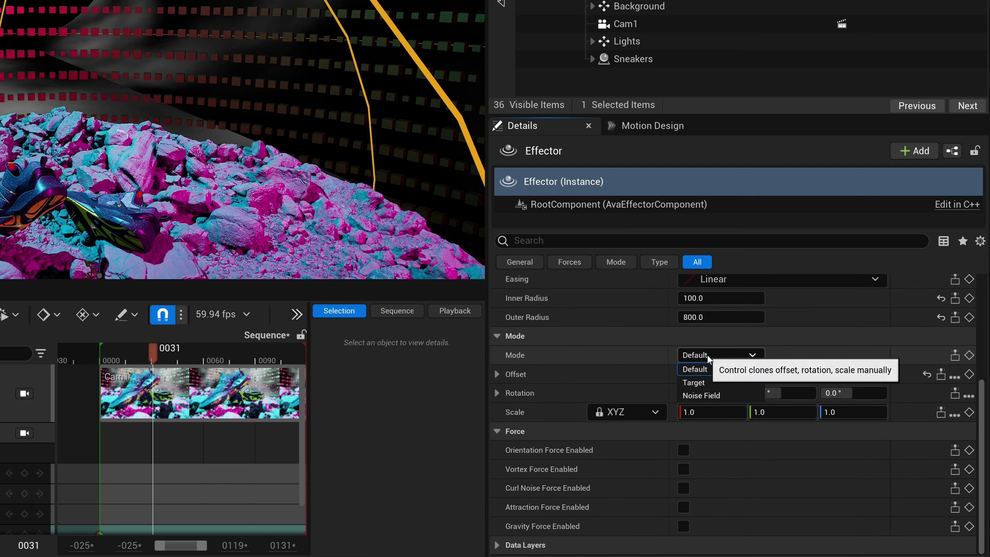
left_click(708, 392)
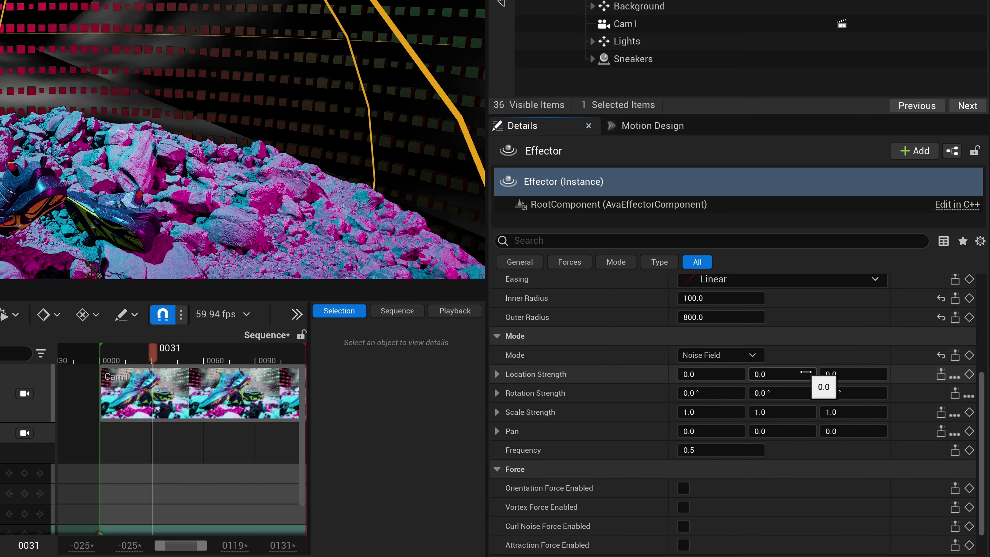
scroll(724, 373, "down", 1)
left_click(852, 351)
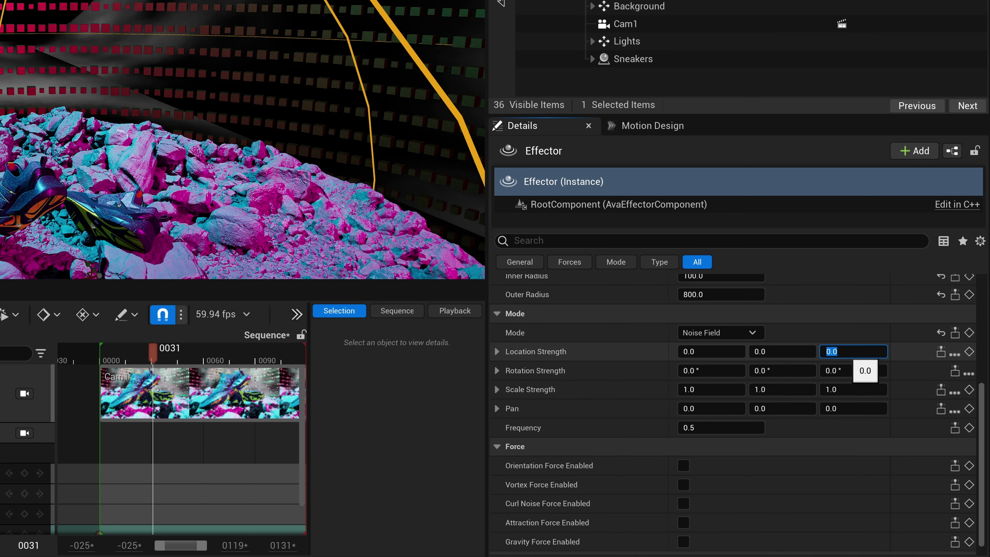
type("50")
key("Return")
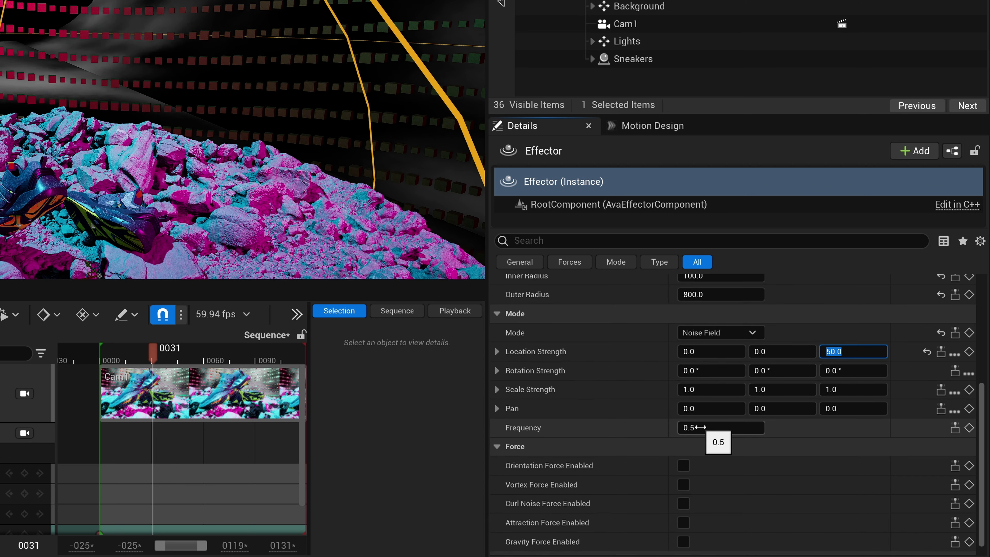
Enable the Effector's orientation force and set the Orientation Force Rate to 2
left_click(701, 427)
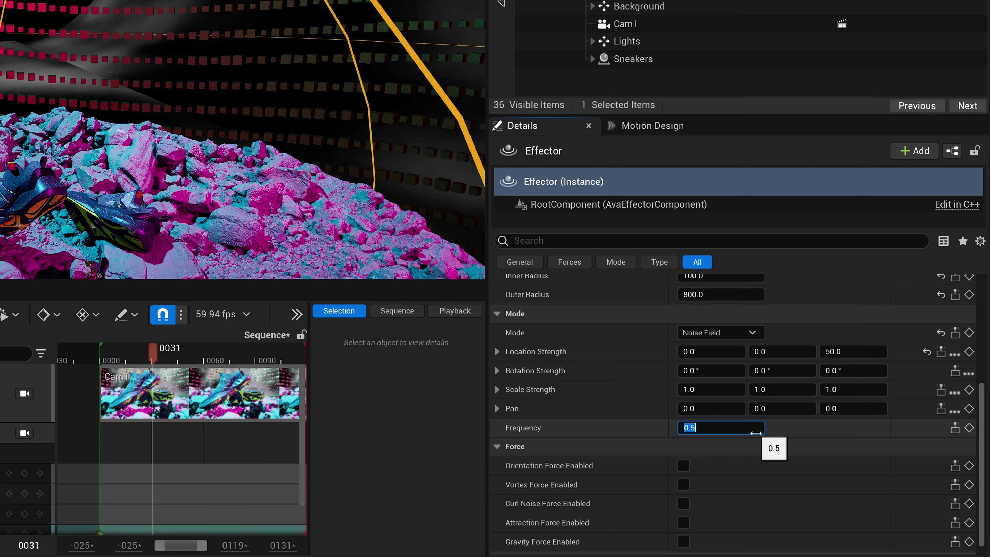
left_click(684, 464)
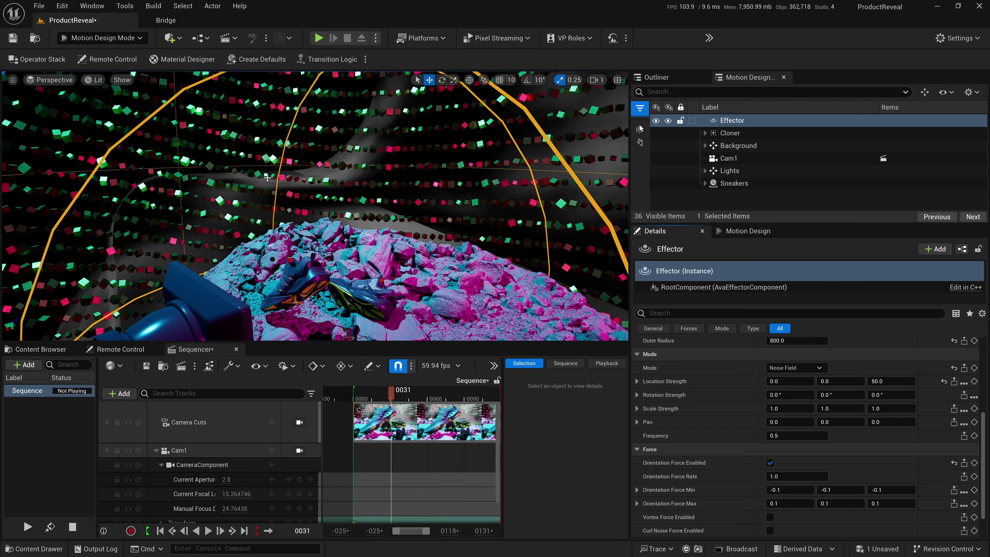
scroll(424, 186, "up", 10)
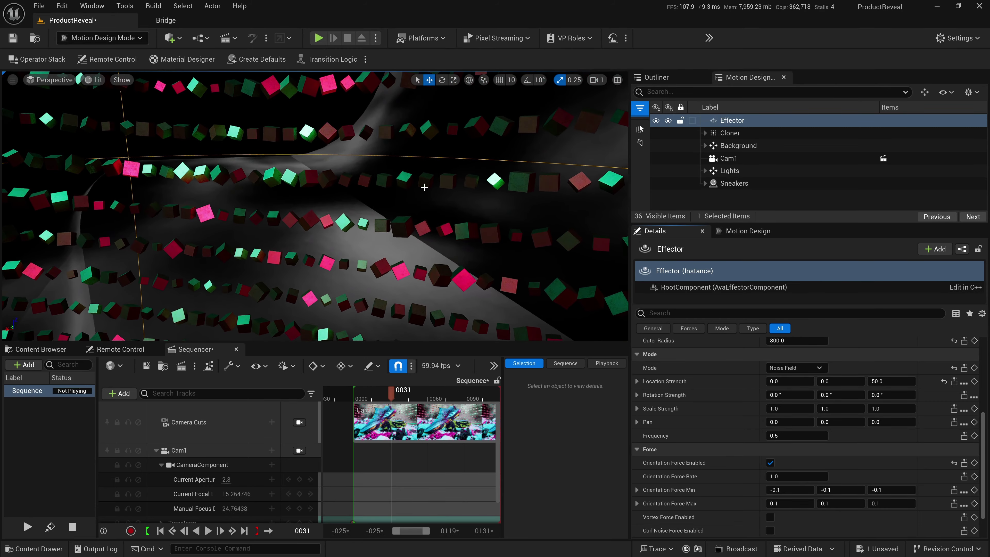
scroll(424, 186, "down", 10)
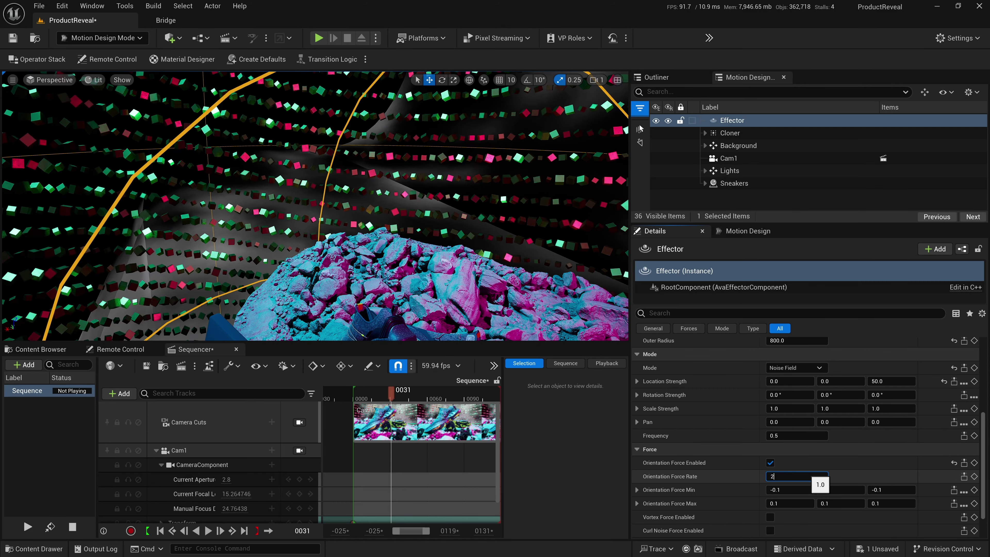
key("Return")
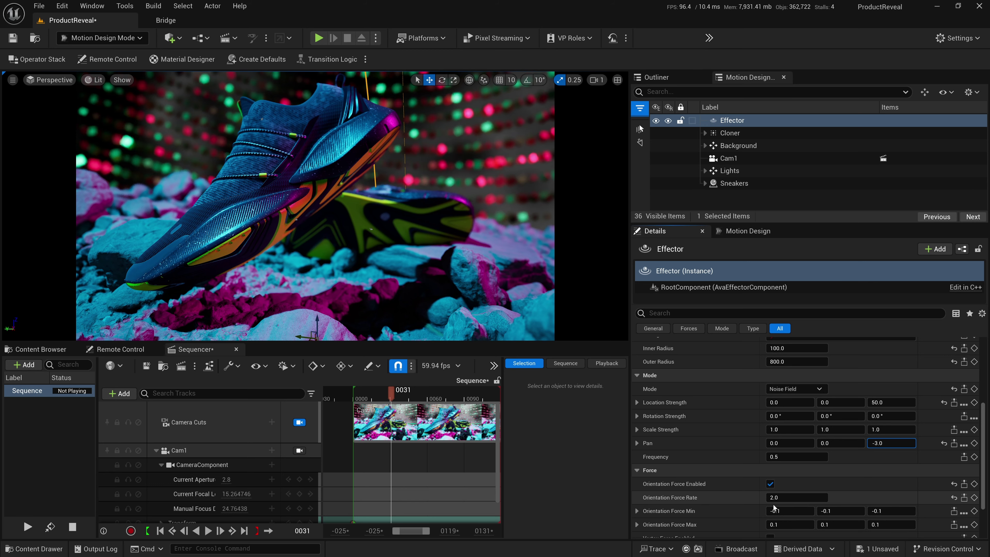
Try an Orientation Force Rate of 1 on the Effector and set it back to 2
left_click(797, 497)
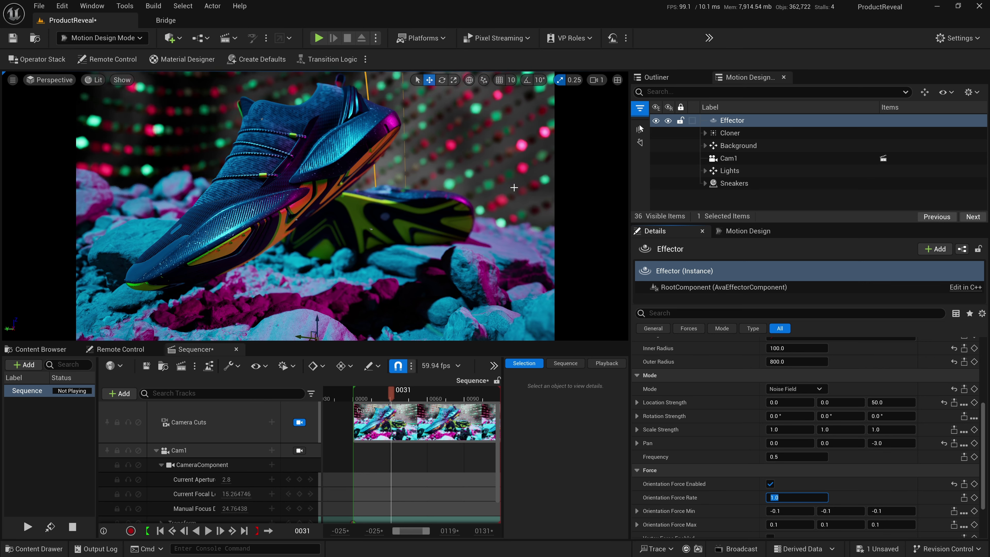
type("2")
key("Return")
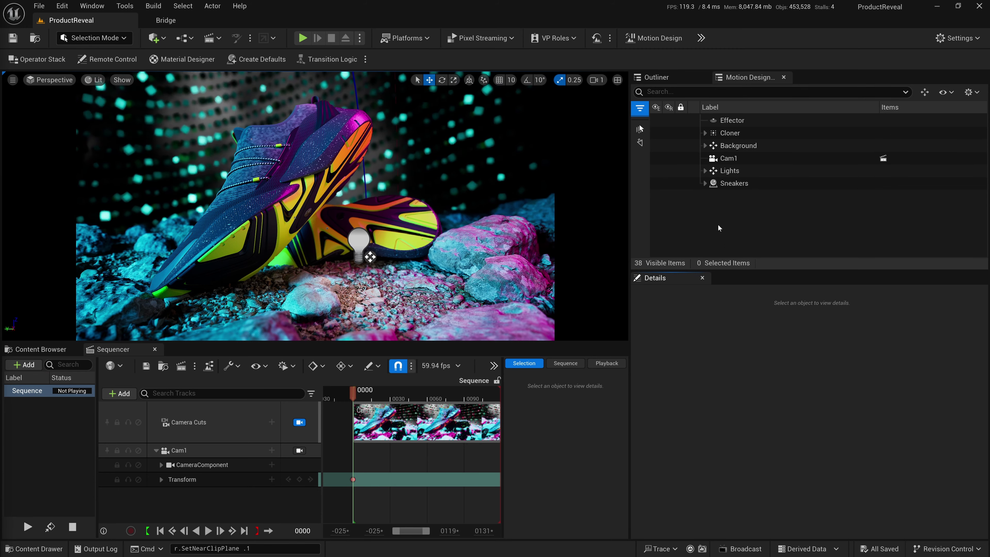
Expand the Lights group and toggle the PointLight's visibility to check its effect on the sneakers
left_click(705, 171)
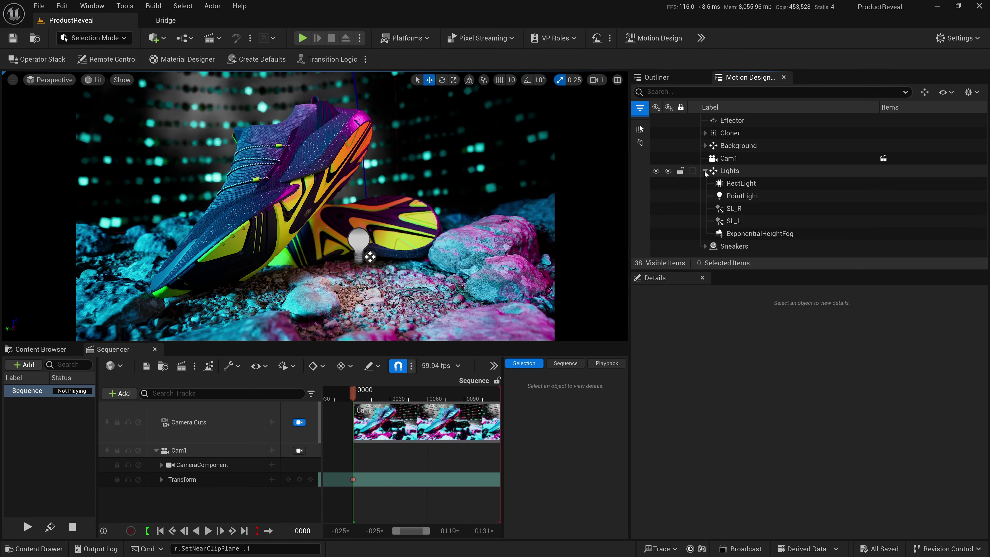
left_click(358, 241)
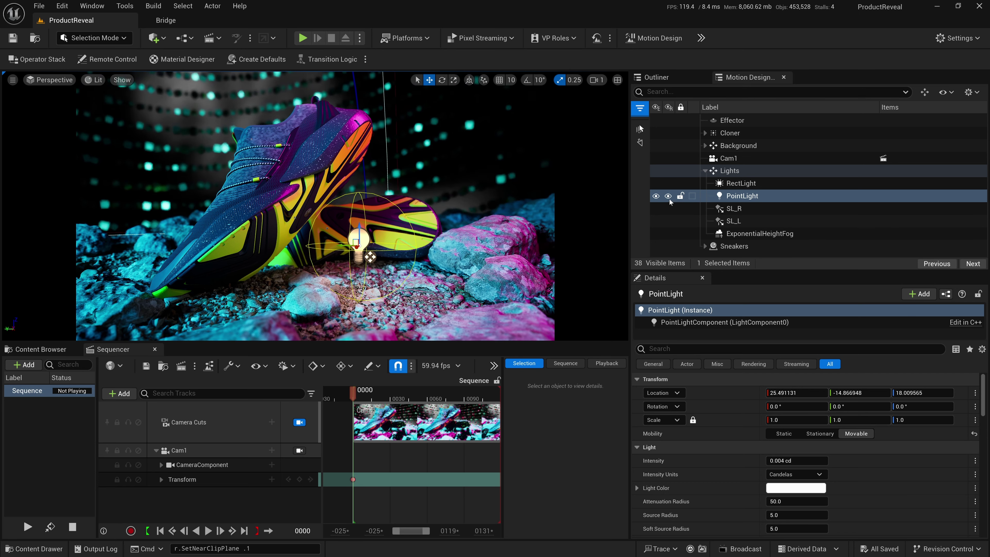
left_click(656, 196)
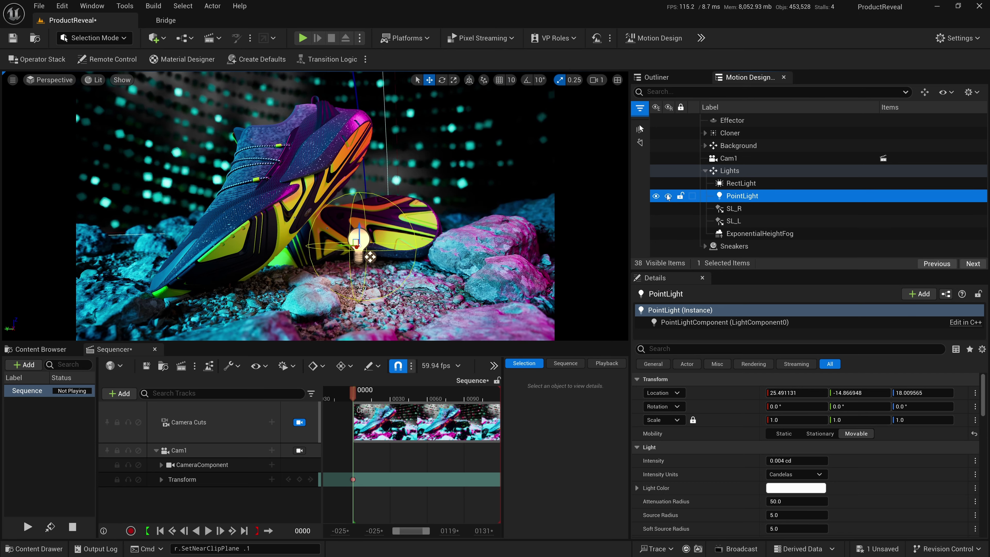
Try a different hue for the RectLight's light color
left_click(750, 184)
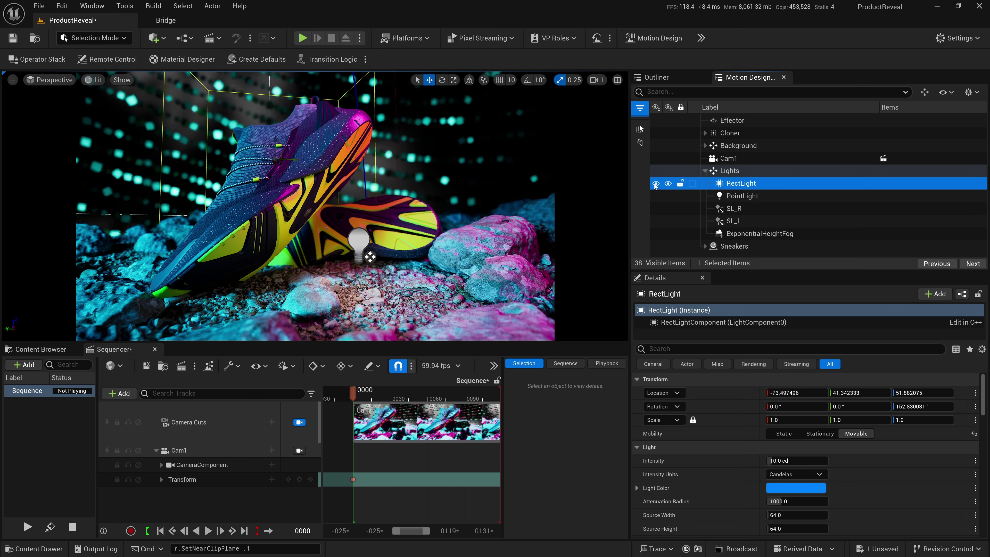
left_click(798, 488)
left_click_drag(896, 370, 683, 196)
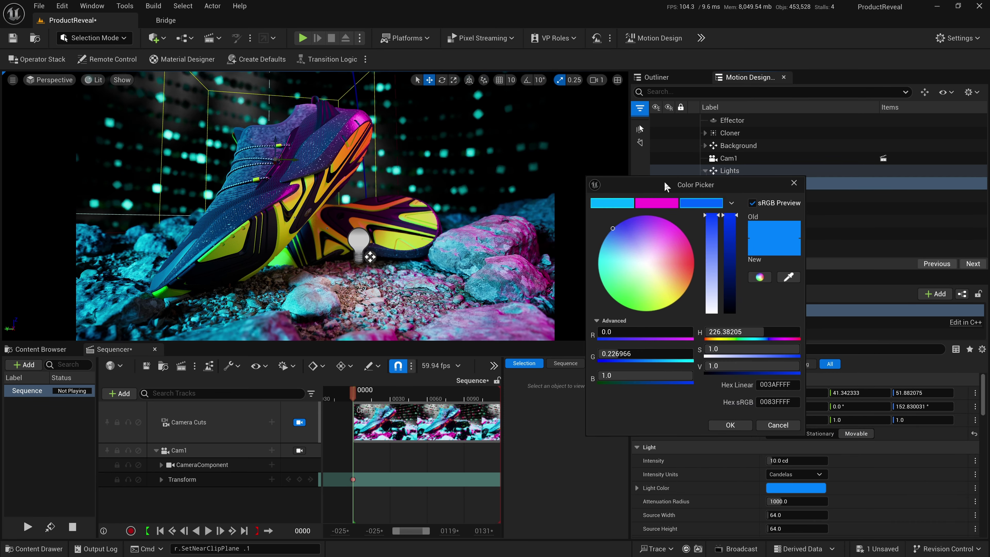
left_click_drag(613, 233, 638, 220)
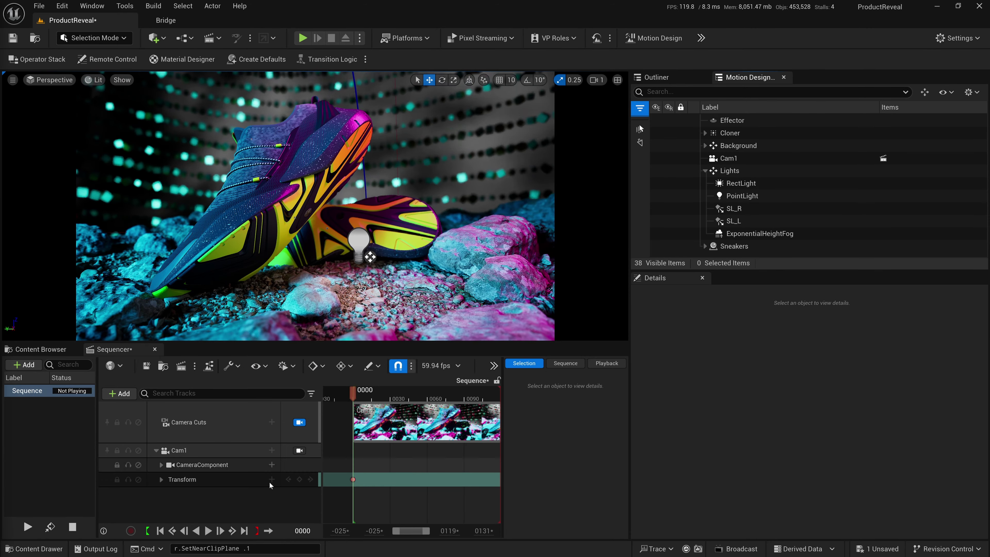
Collapse the Cam1 track and set the sequence display rate to 30 fps
left_click(156, 450)
left_click(213, 454)
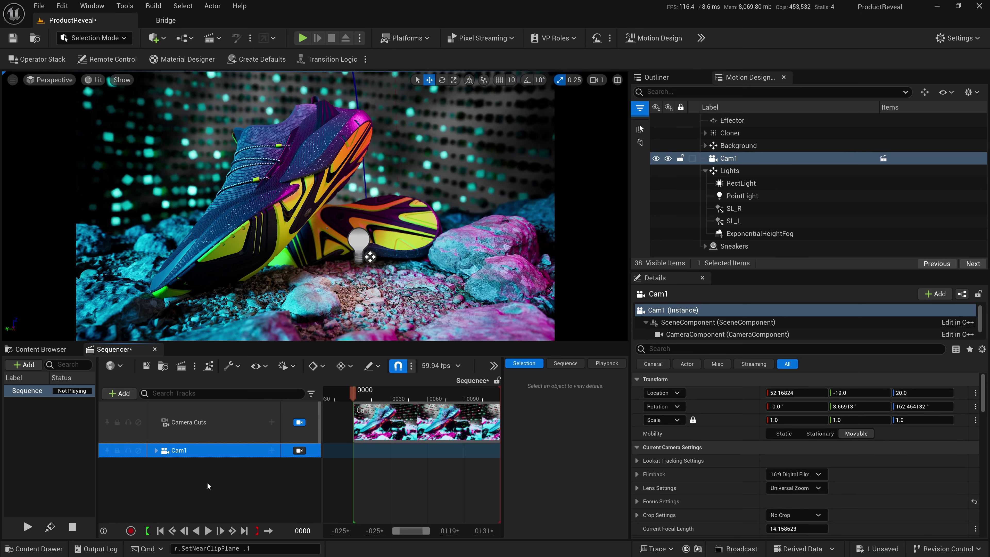
left_click_drag(507, 396, 515, 397)
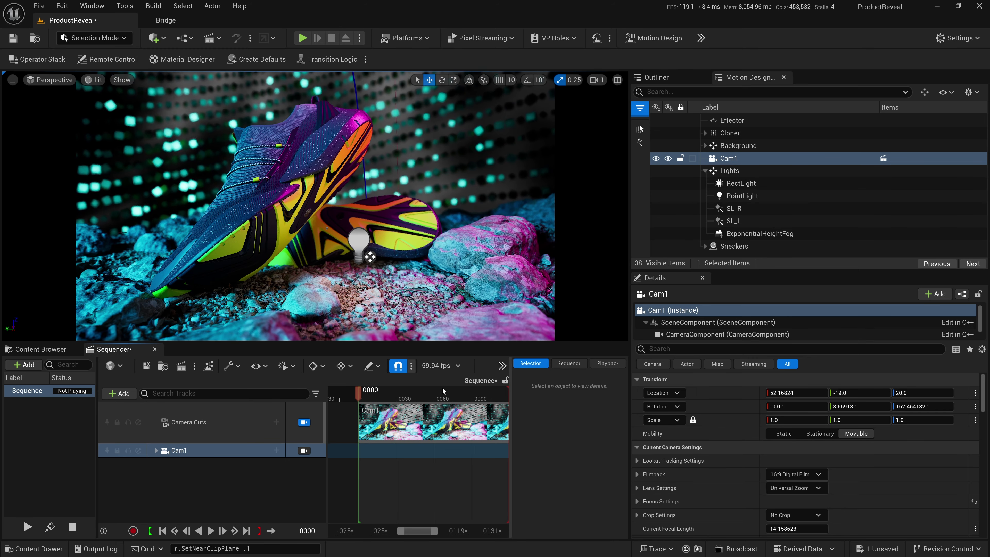
left_click(437, 366)
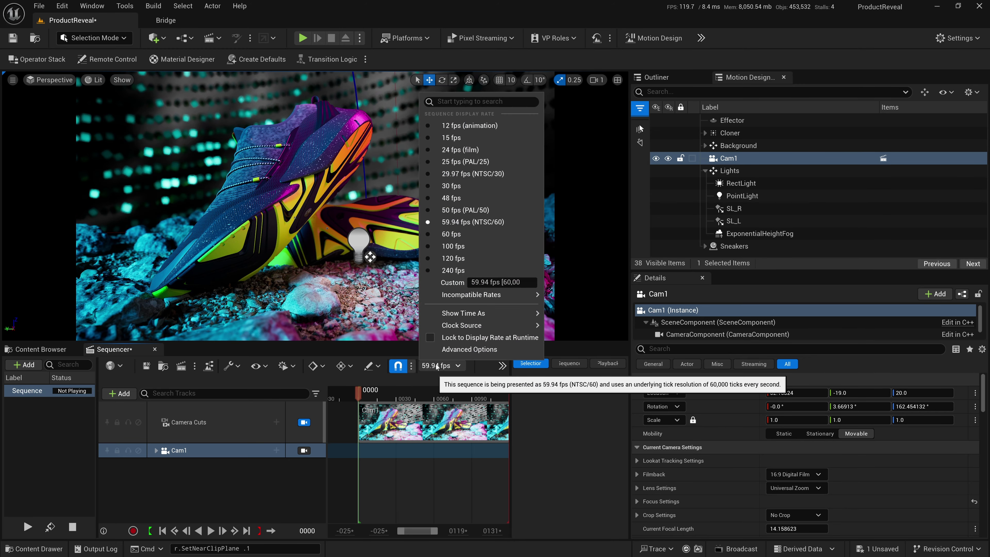
left_click(449, 186)
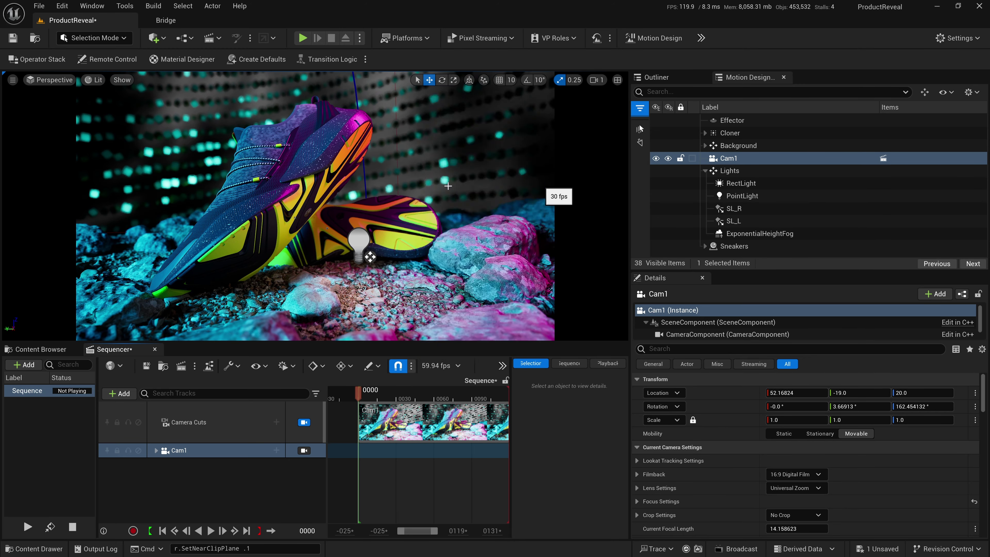
Show the sequence time in seconds and widen the timeline area
left_click(436, 365)
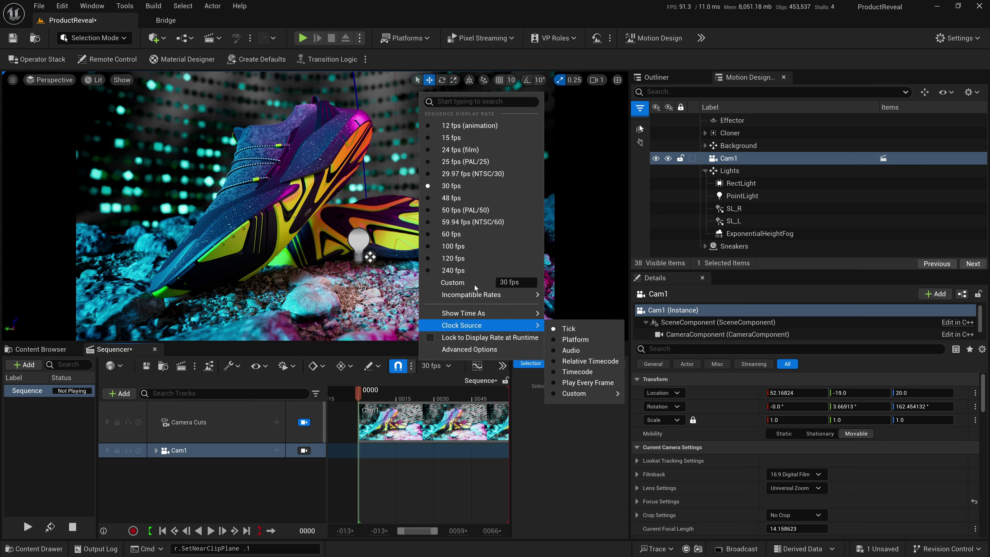
mouse_move(487, 313)
left_click(575, 327)
left_click_drag(510, 392, 524, 392)
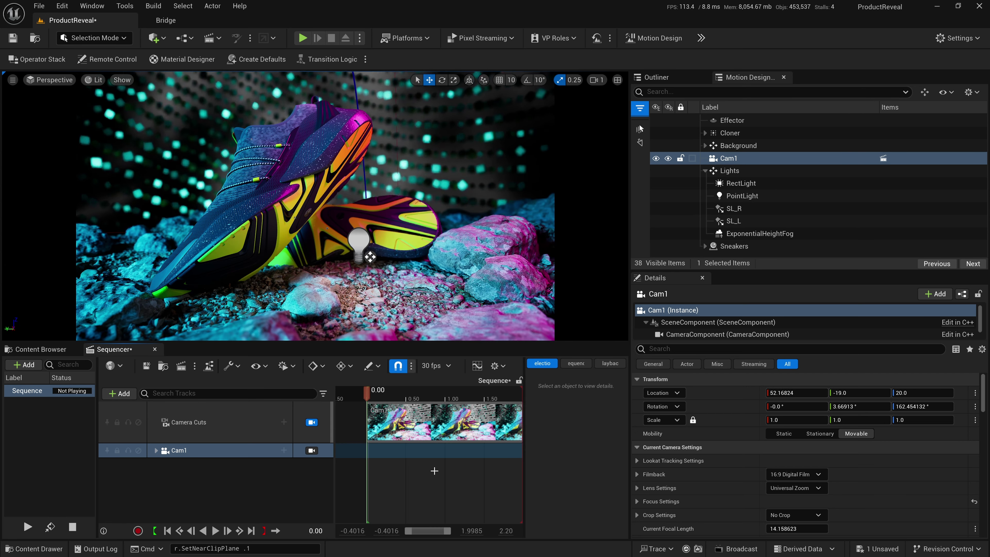
Extend the end of the sequence's playback range to 3.00 seconds
scroll(435, 471, "down", 1, "ctrl")
scroll(435, 470, "down", 2, "ctrl")
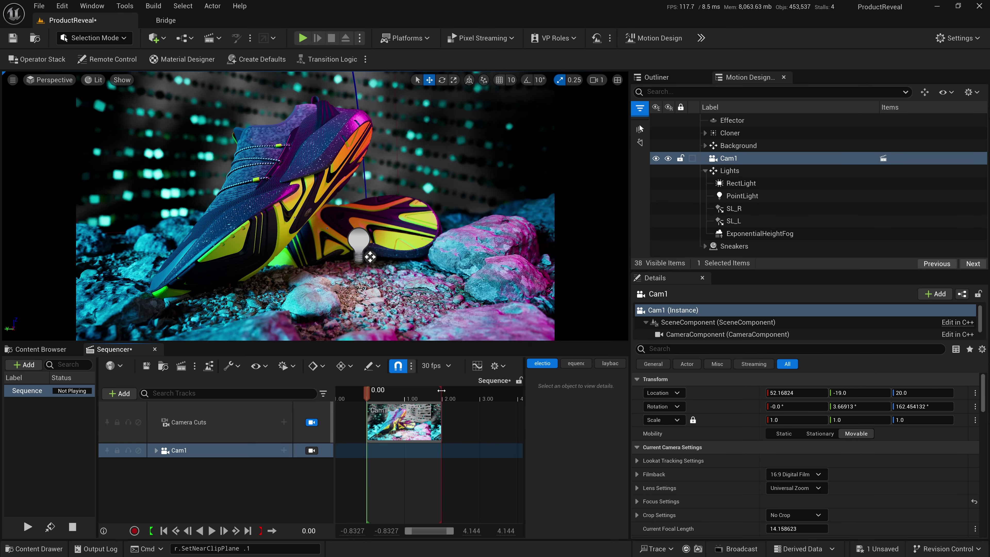
left_click_drag(441, 390, 482, 389)
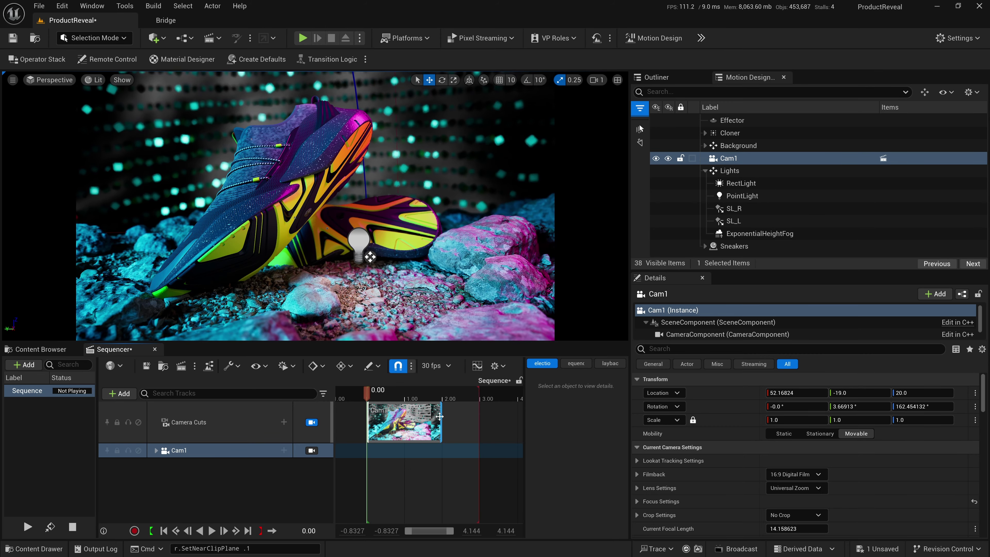
Extend the Cam1 camera cut section to the end of the sequence's playback range
left_click(440, 414)
left_click_drag(439, 415, 479, 414)
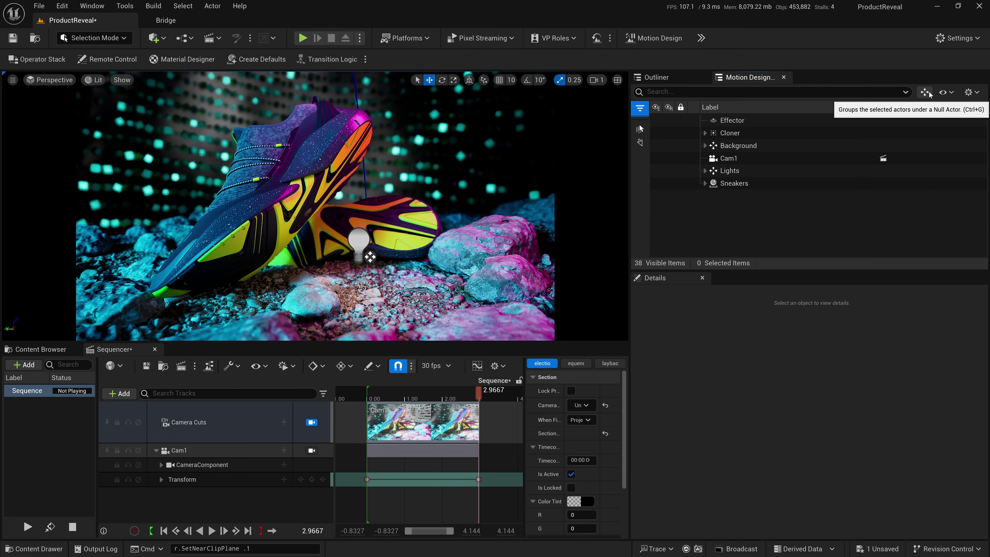
Add a null actor named CamSpinner and reset its location to 0, 0, 0
left_click(924, 94)
left_click(748, 124)
left_click(747, 123)
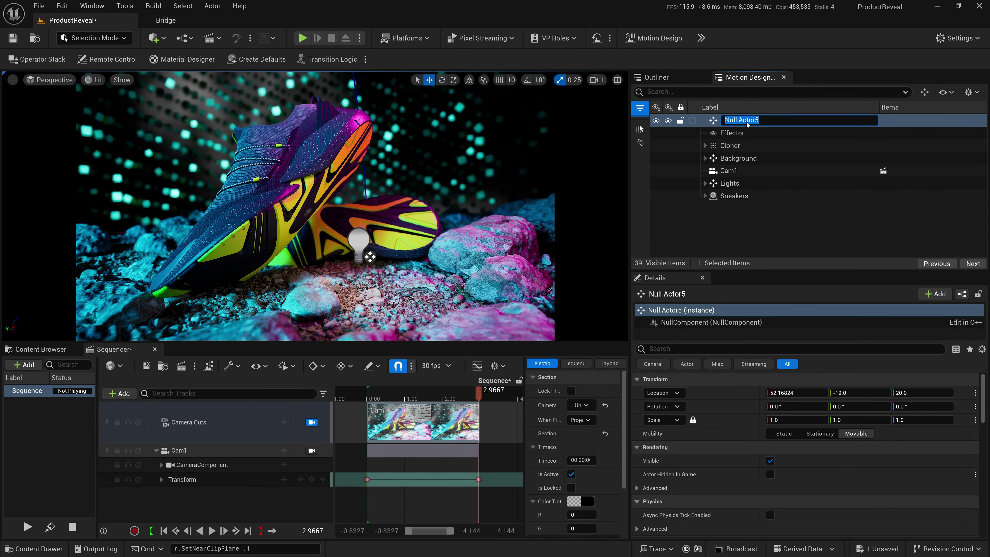
type("CamSpinner")
key("Return")
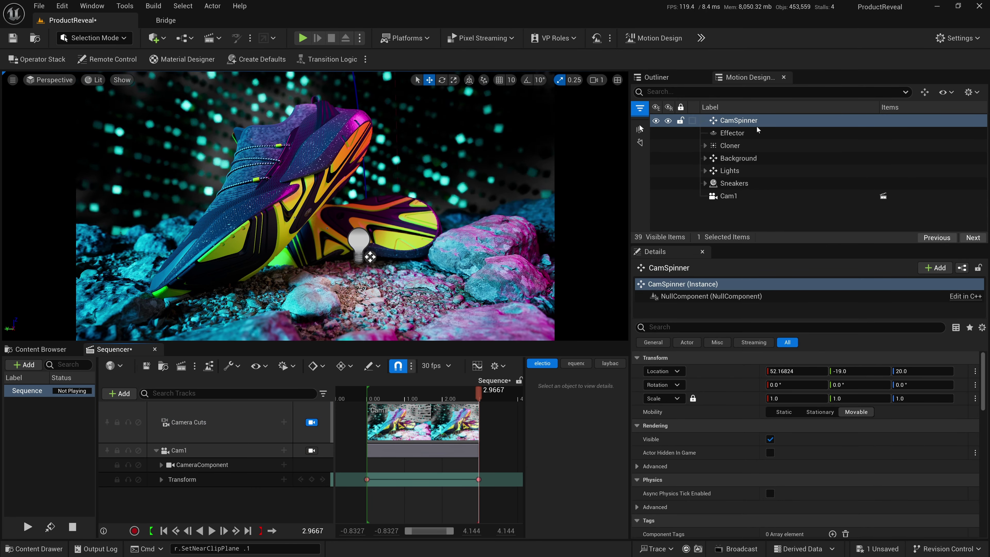
left_click(975, 372)
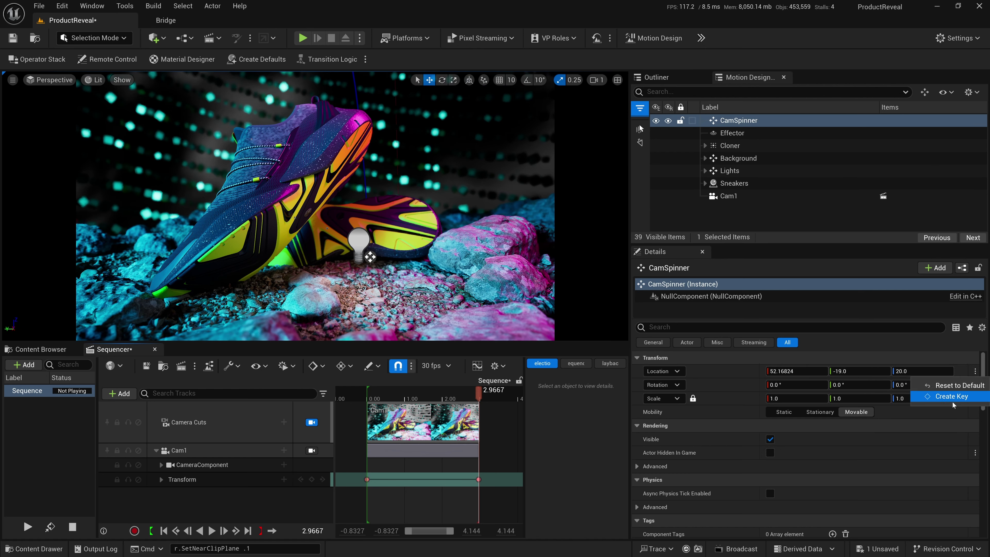
left_click(951, 381)
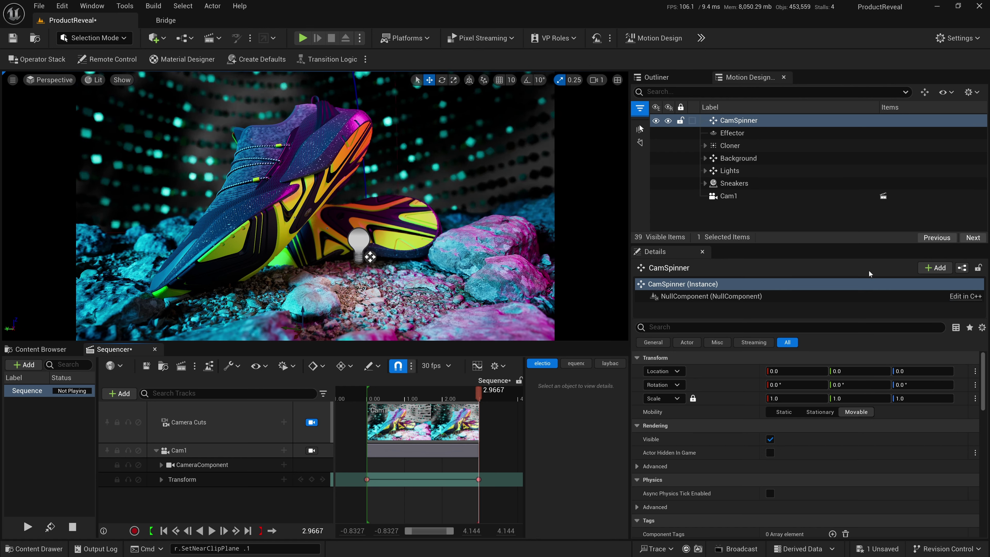
Parent Cam1 under CamSpinner and add CamSpinner to the sequence
left_click(801, 200)
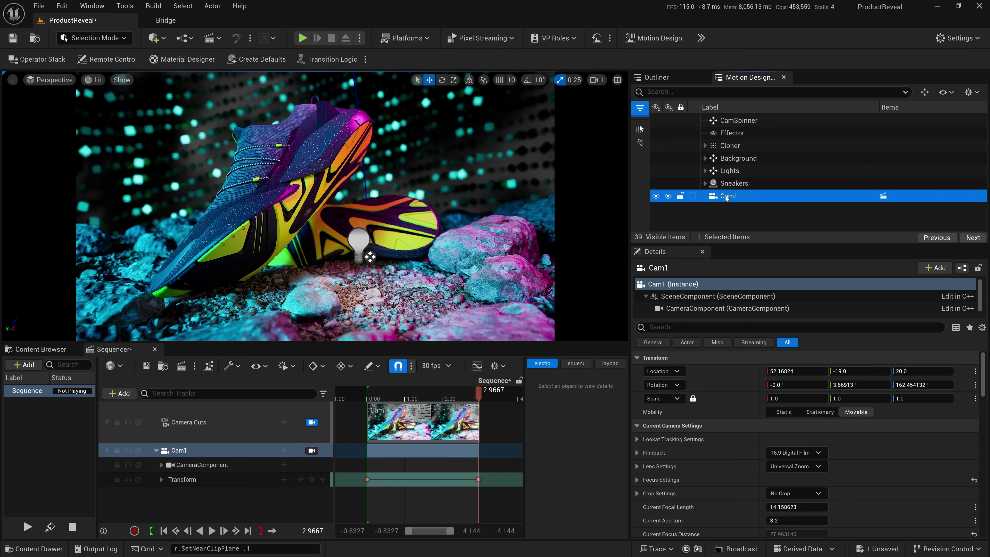
left_click_drag(726, 198, 179, 479)
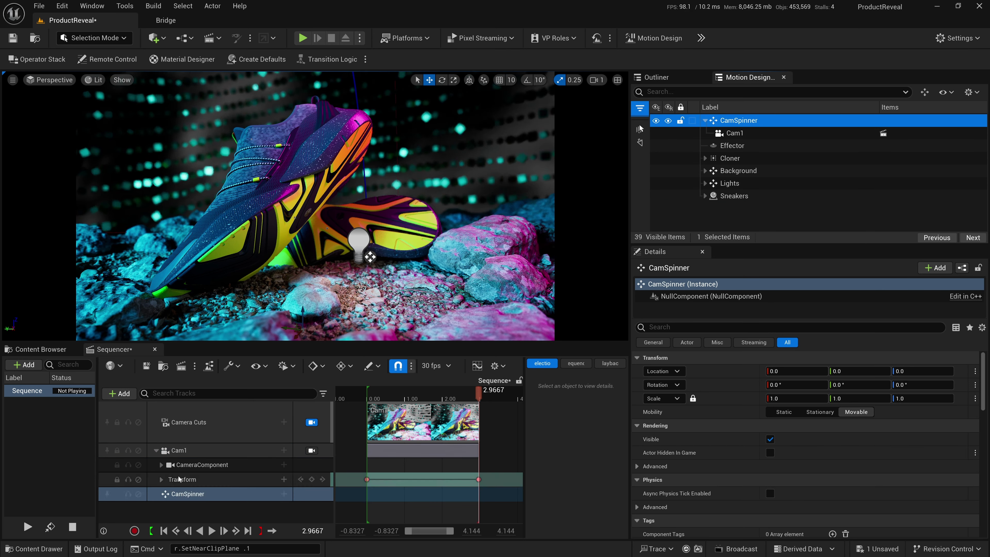
Add a Transform track to CamSpinner and key its transform at 2.9667 seconds
left_click(156, 450)
left_click(284, 465)
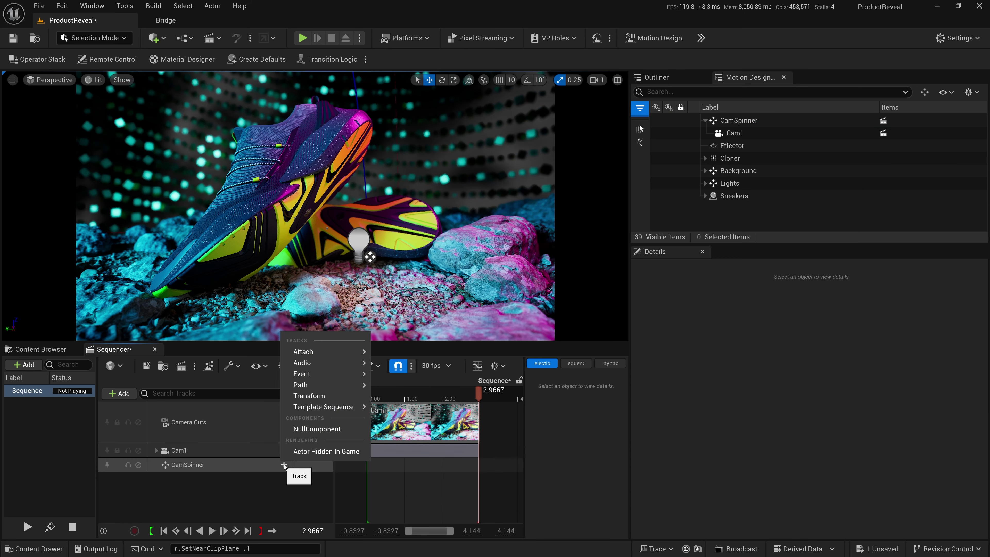
left_click(309, 395)
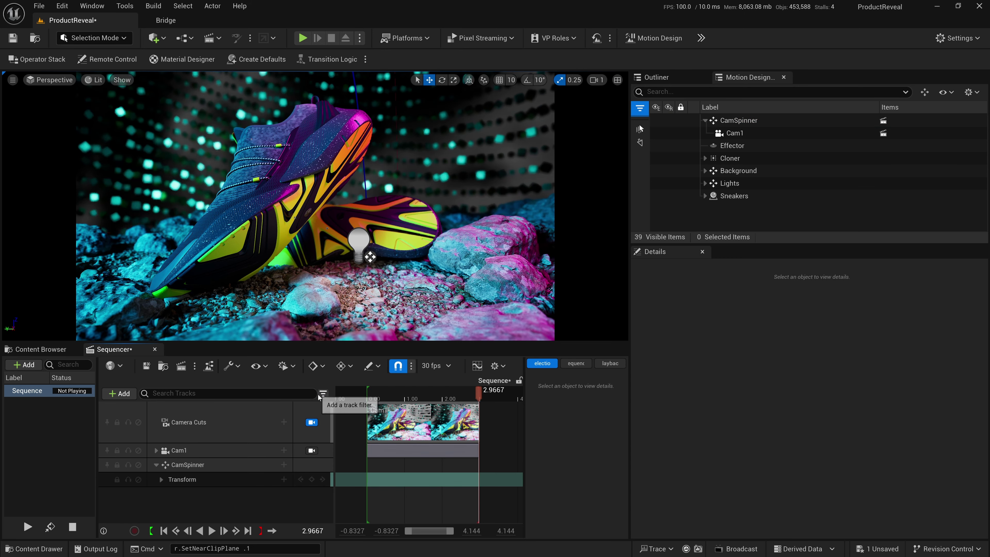
left_click(312, 479)
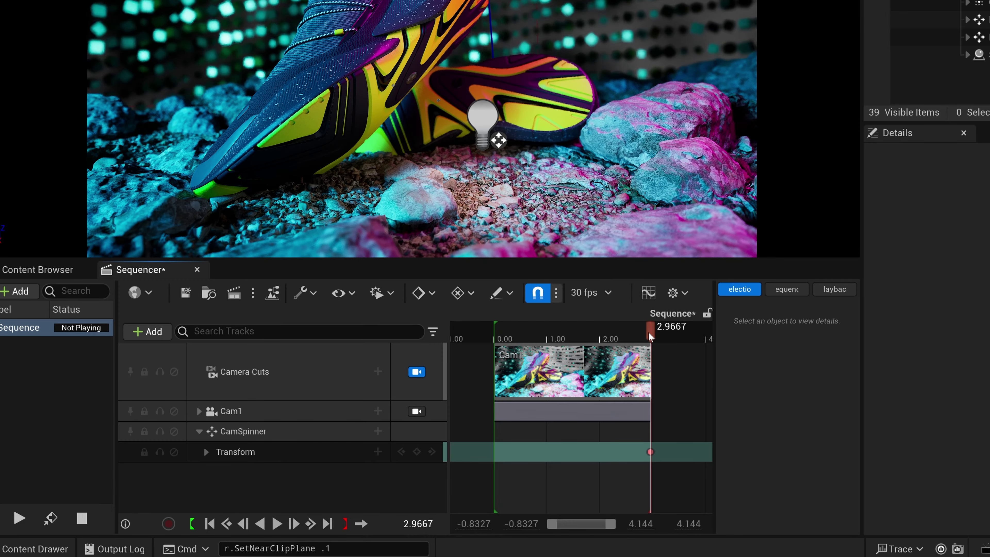
Key CamSpinner's rotation yaw at 77 at the start of the sequence, 0.00 seconds
left_click_drag(477, 393, 371, 401)
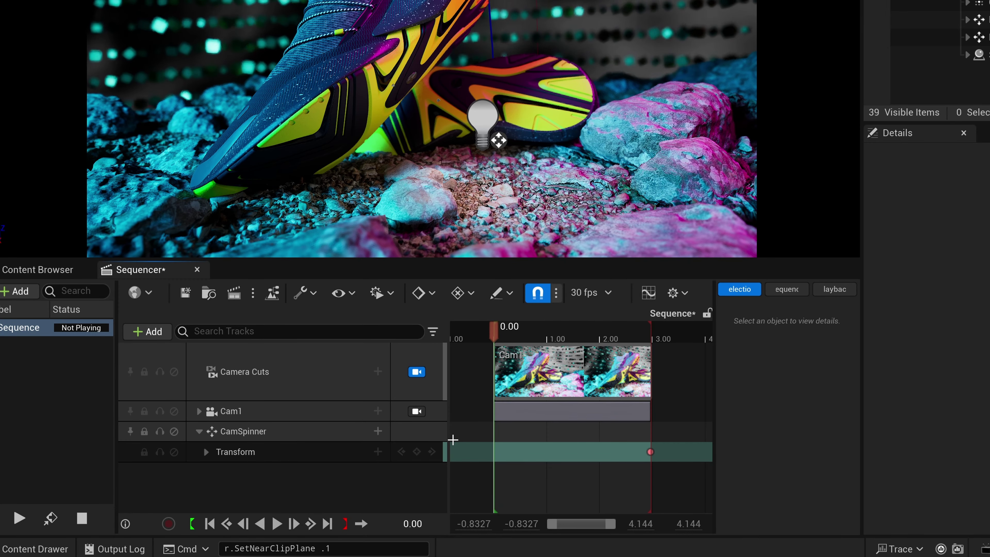
left_click(205, 451)
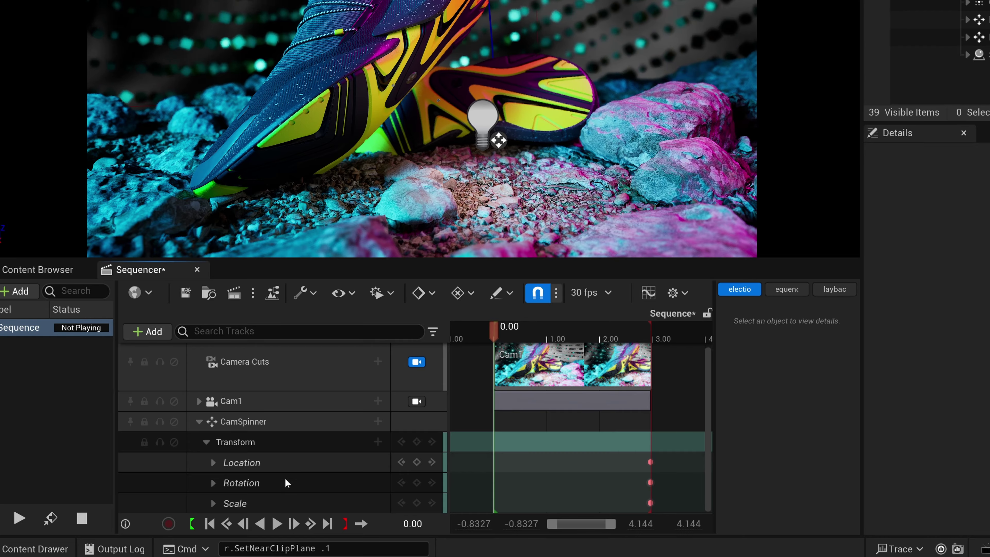
left_click(213, 482)
scroll(341, 442, "down", 3)
left_click_drag(307, 483, 346, 483)
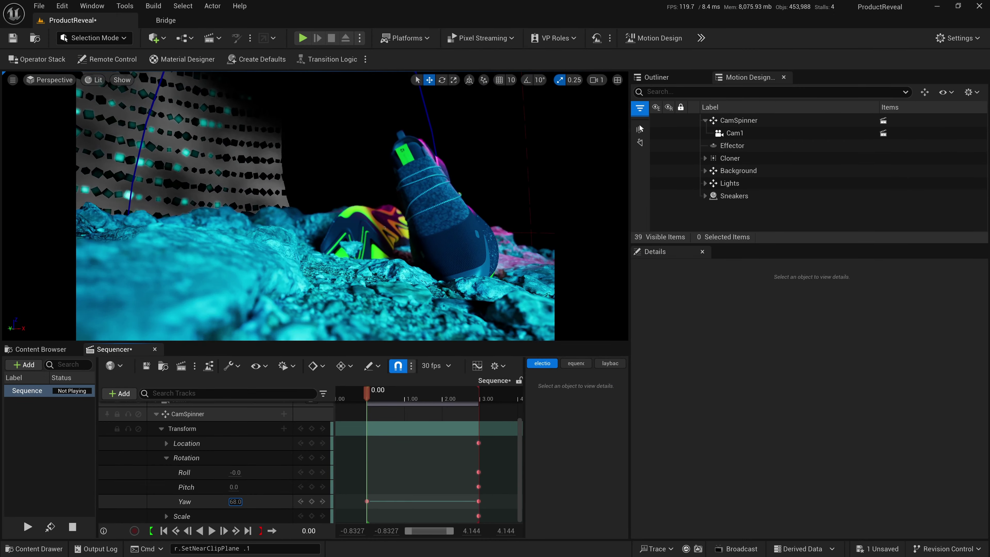
Copy CamSpinner's final yaw key to 0.2667 seconds and check the resulting camera move
left_click(478, 501)
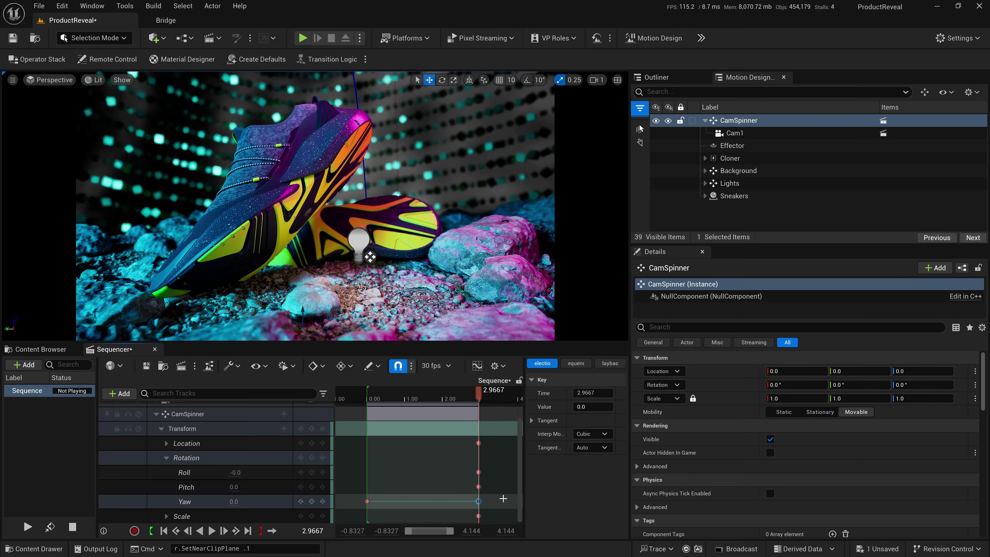
left_click_drag(384, 393, 376, 394)
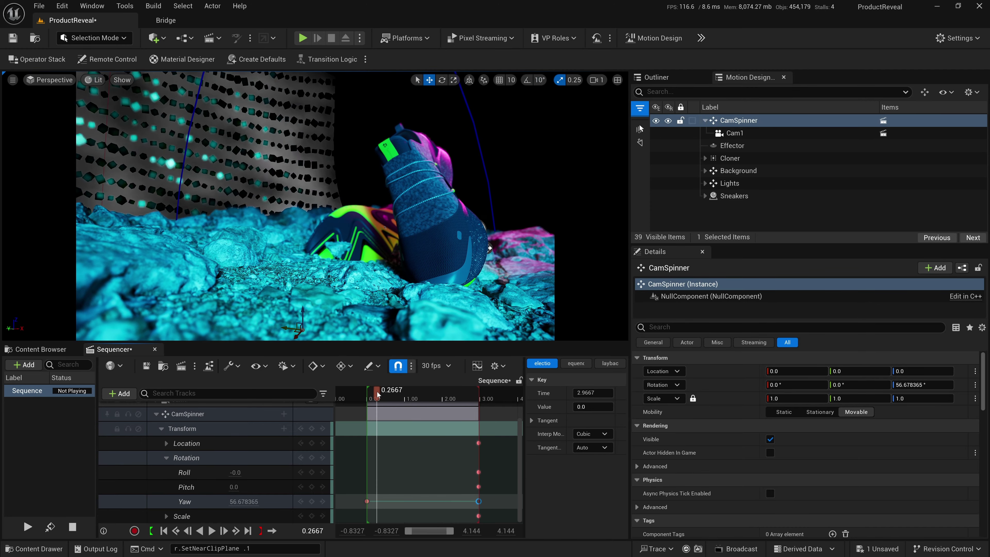
key("ctrl+v")
key("Up")
key("space")
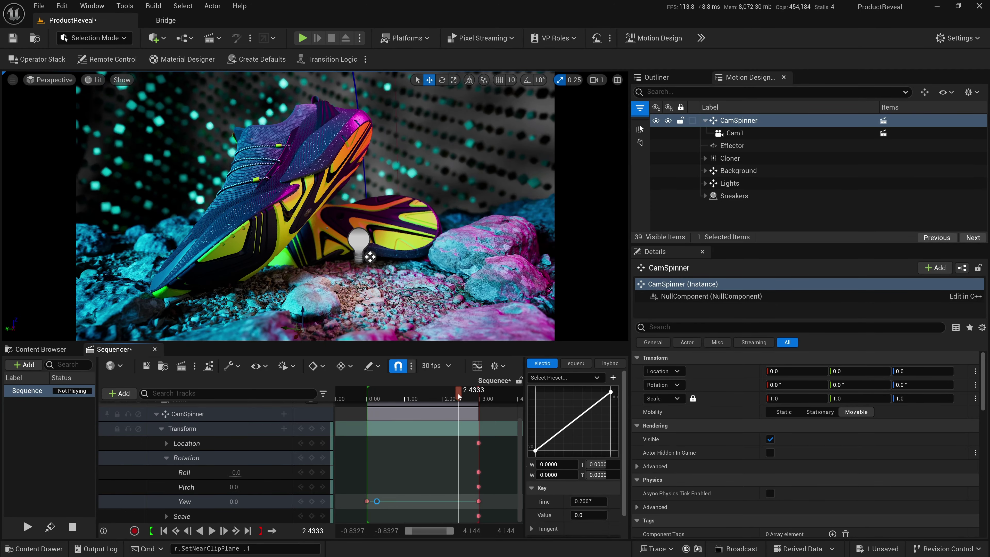
left_click_drag(390, 402, 356, 402)
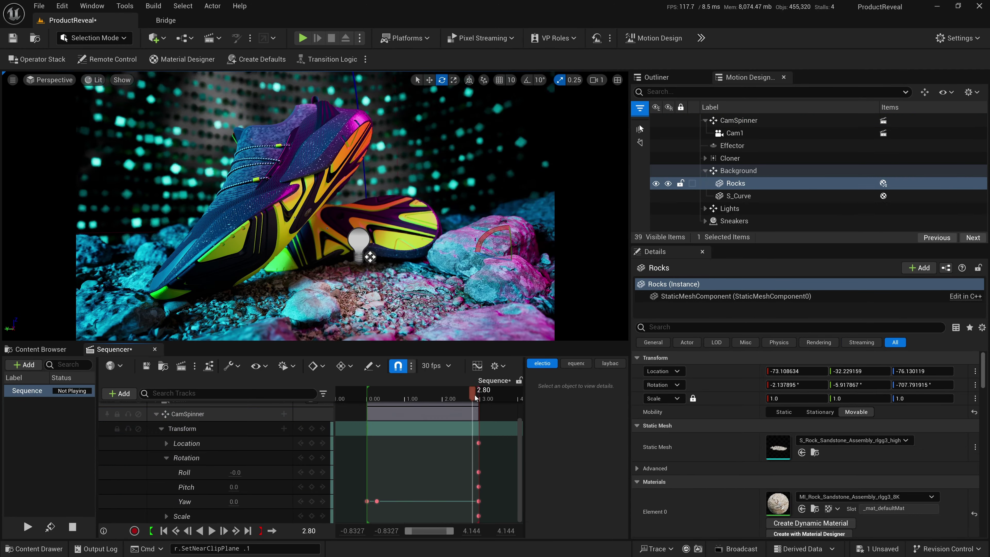
Change CamSpinner's yaw key at 2.9667 seconds to a slightly negative angle and play back the camera drift
left_click_drag(475, 398, 478, 395)
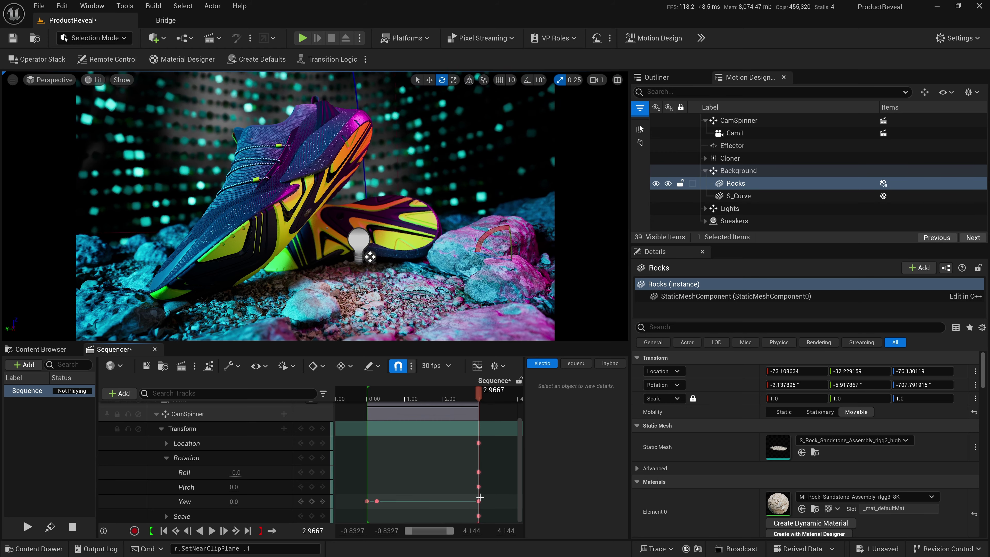
left_click(478, 501)
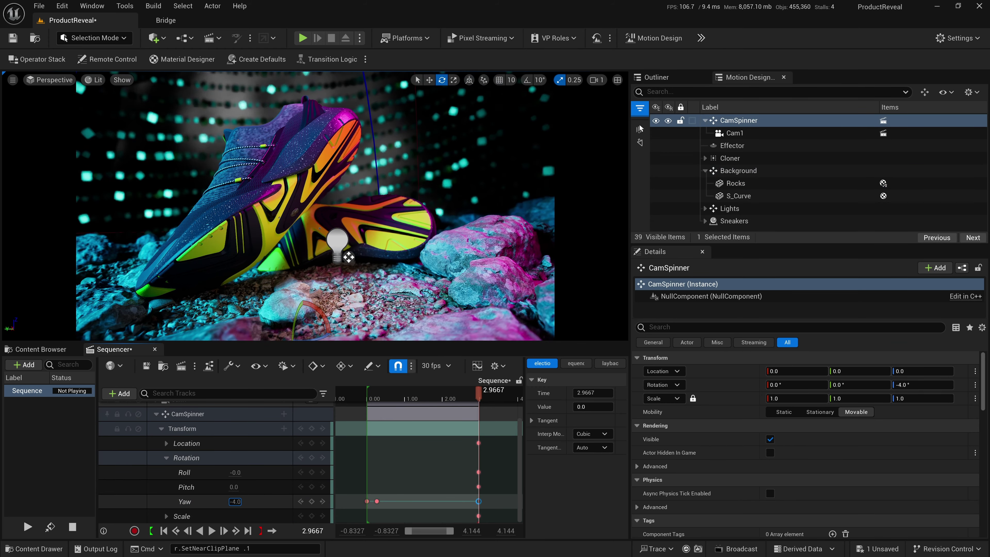
key("Up")
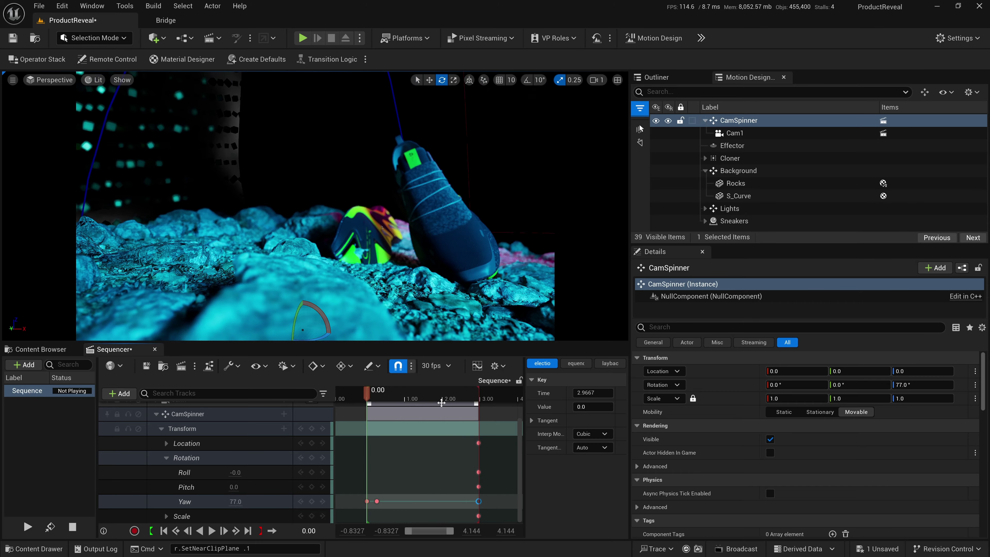
key("space")
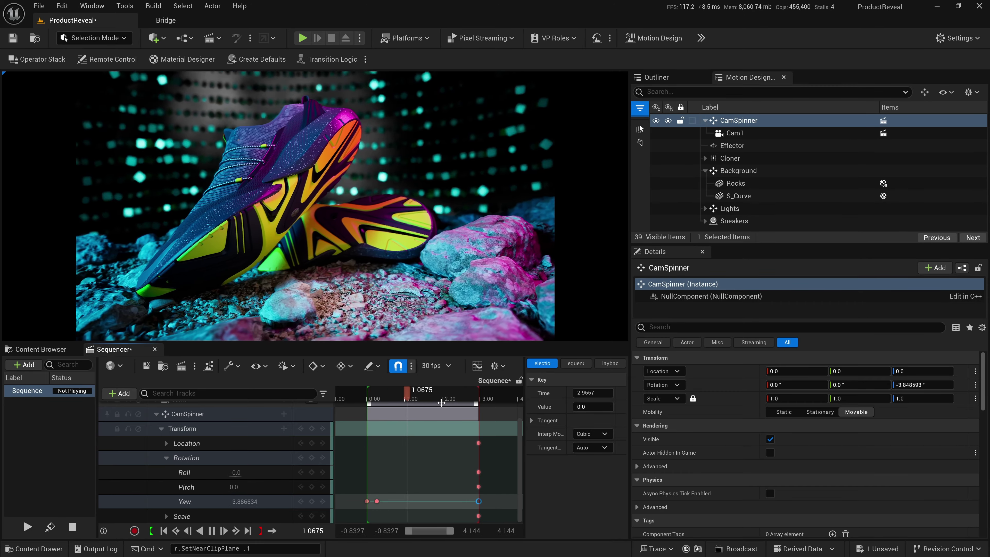
left_click_drag(441, 402, 392, 407)
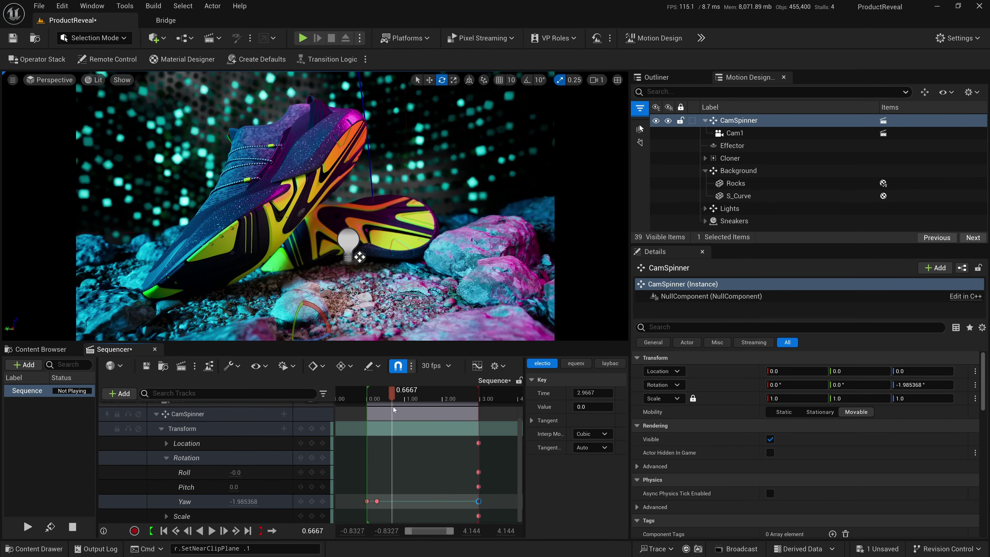
Nudge CamSpinner's middle yaw key frame by frame to just before 0.2667 seconds
left_click_drag(377, 502, 406, 501)
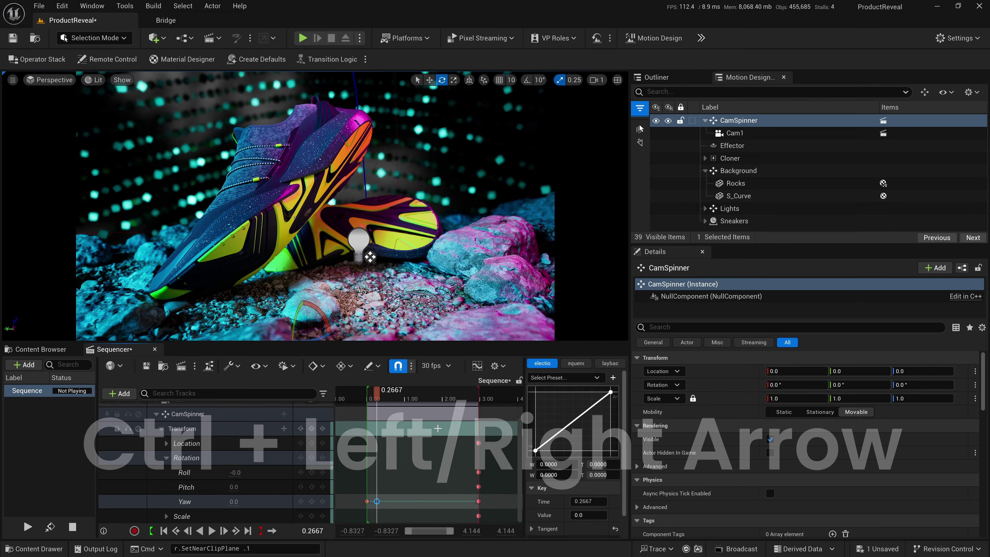
key("ctrl+Right")
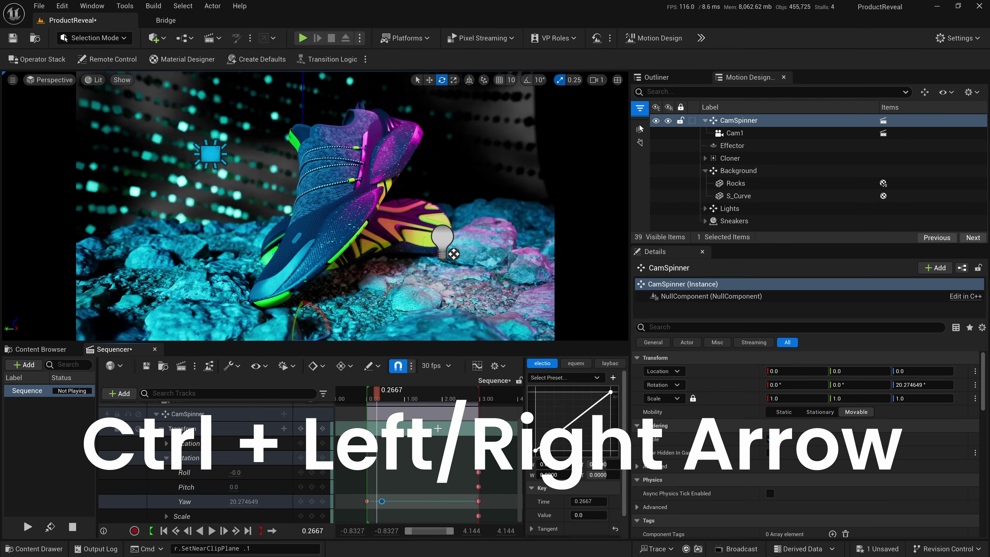
key("ctrl+Left")
key("ctrl+Left")
key("ctrl+Left")
key("ctrl+Left")
key("ctrl+Left")
key("ctrl+Left")
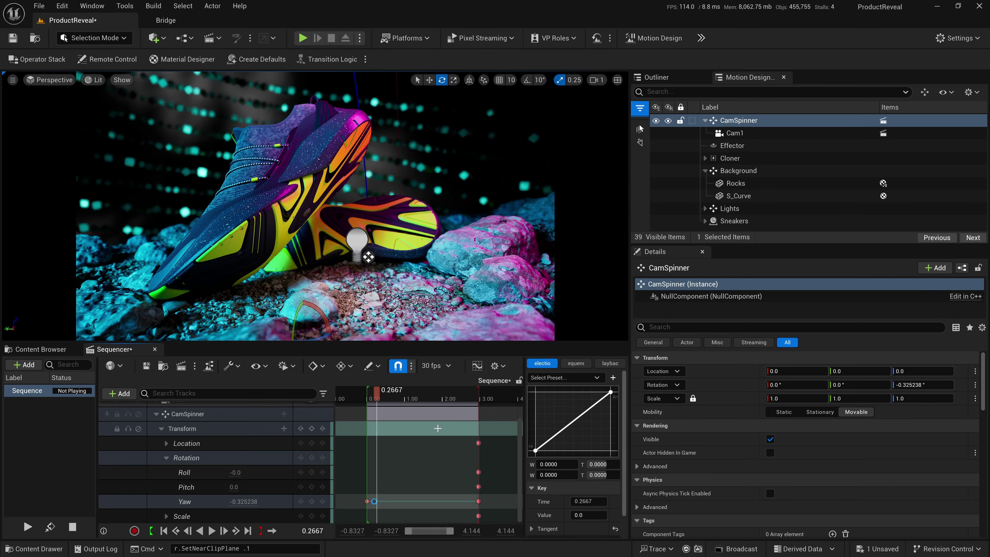
Play back the camera spin from the start and save the level
left_click_drag(384, 397, 322, 407)
key("space")
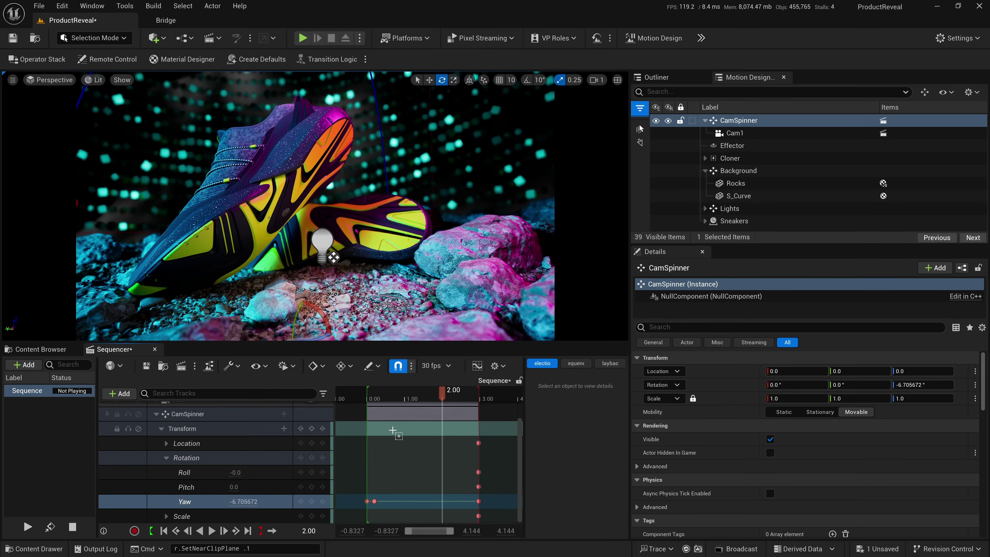
key("ctrl+s")
key("space")
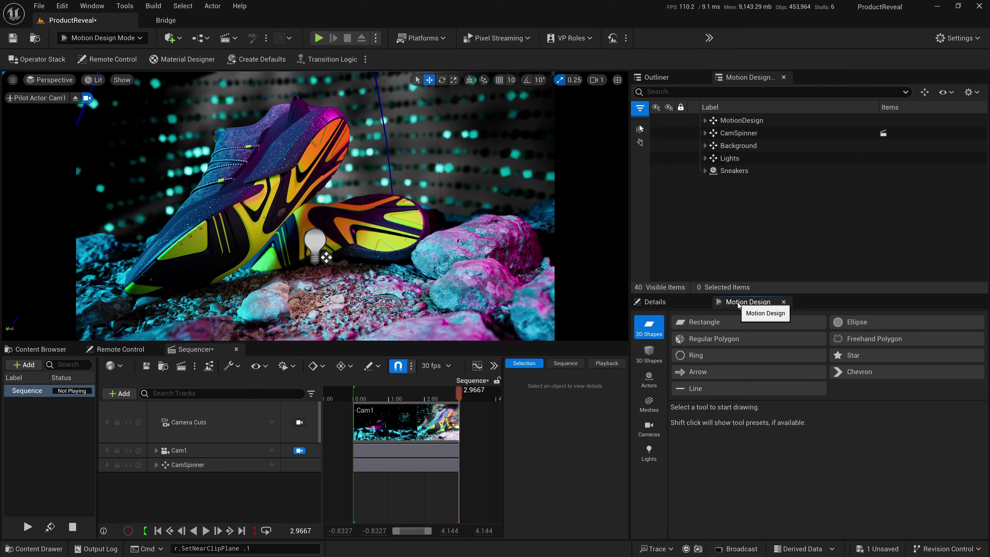
Create a Text Actor and release the viewport from the camera cuts to see the text in the scene
left_click(648, 378)
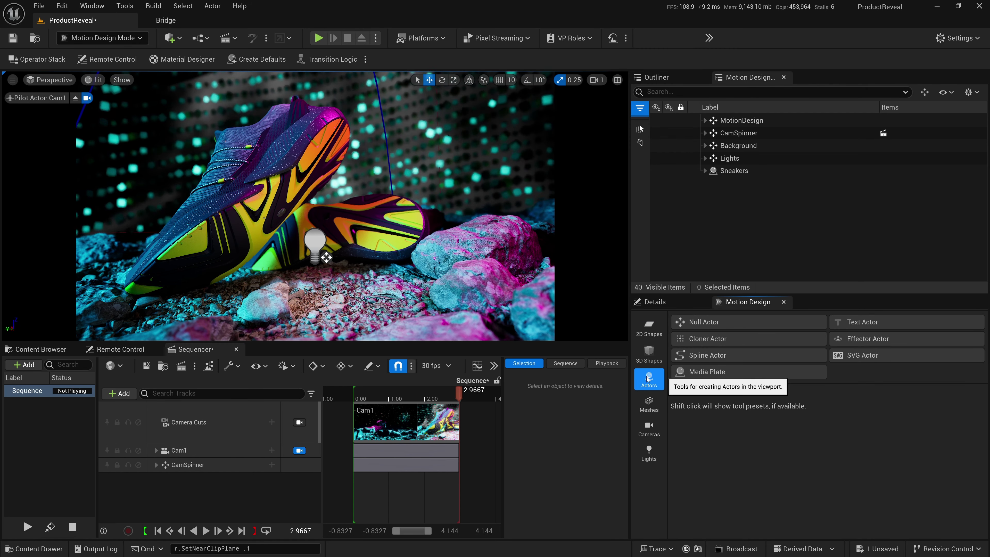
left_click(863, 322)
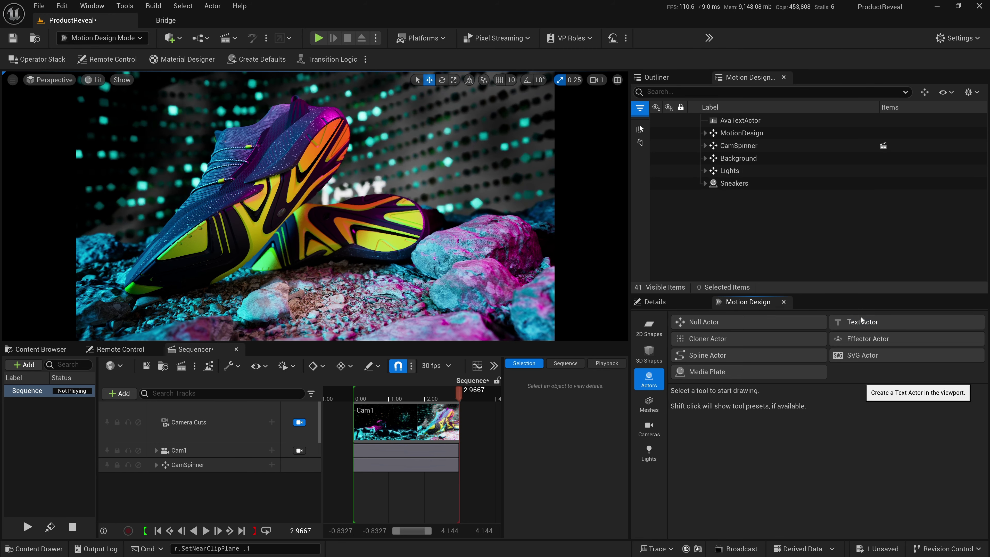
left_click(733, 120)
left_click(299, 422)
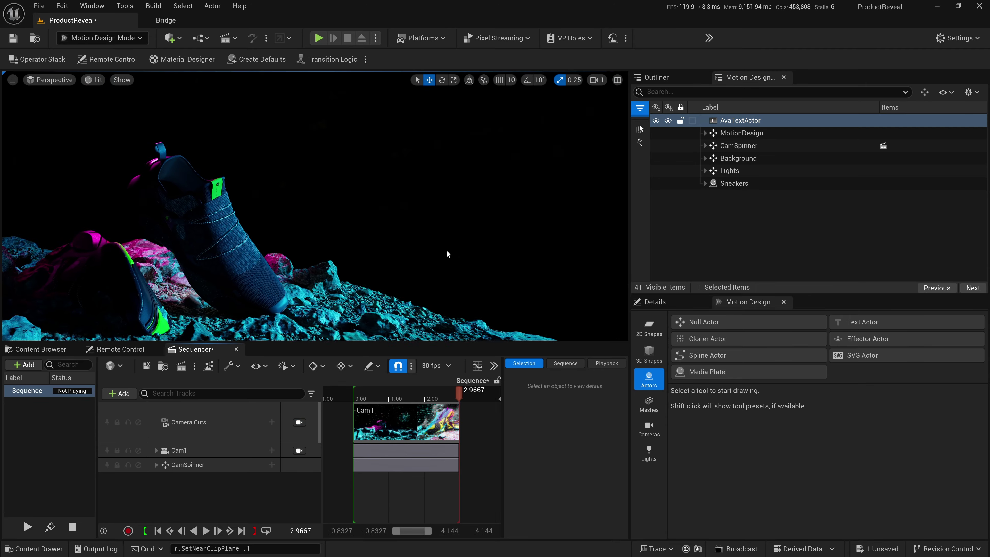
right_click_drag(447, 254, 417, 242)
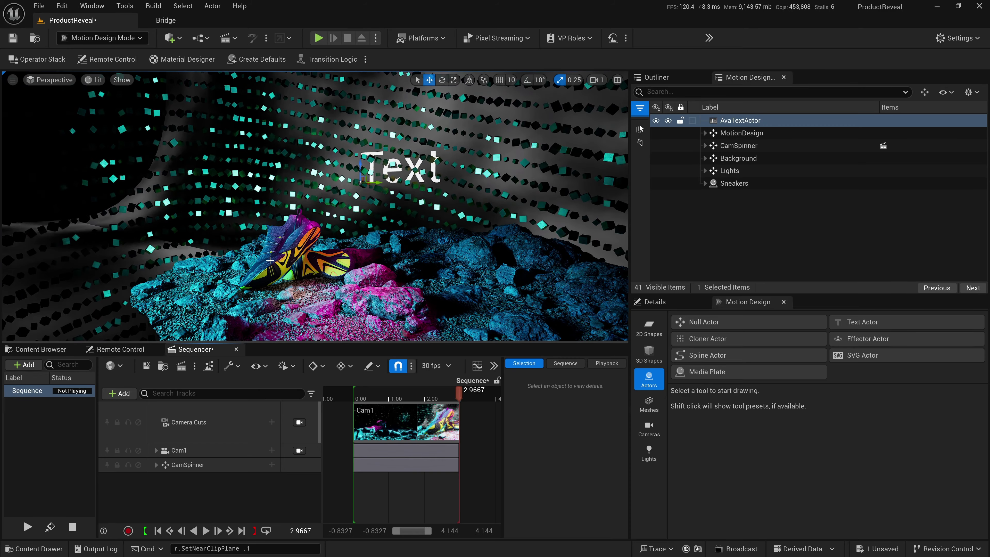
Copy the location of R_Shoe and paste it into AvaTextActor's location
left_click(569, 274)
left_click(738, 196)
right_click(711, 412)
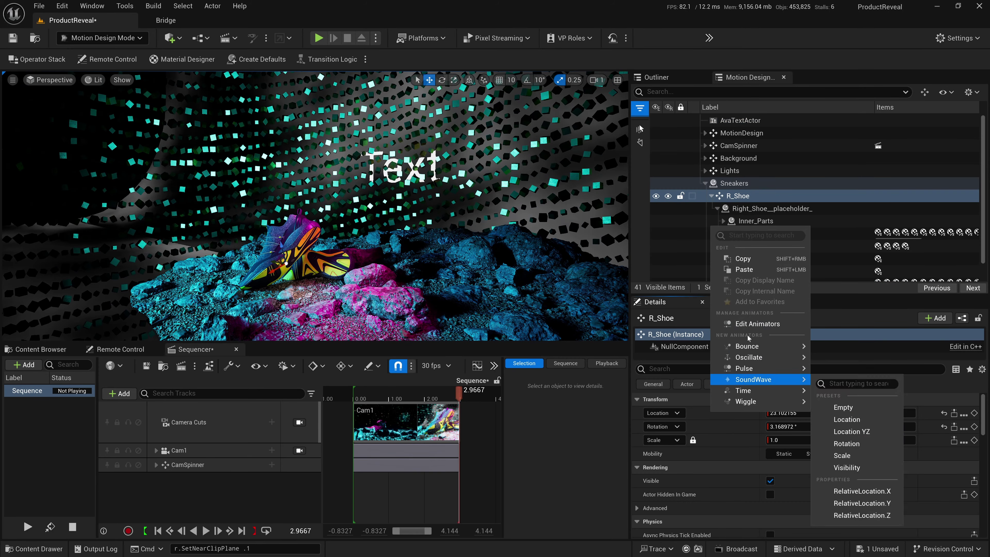
left_click(744, 269)
left_click(741, 120)
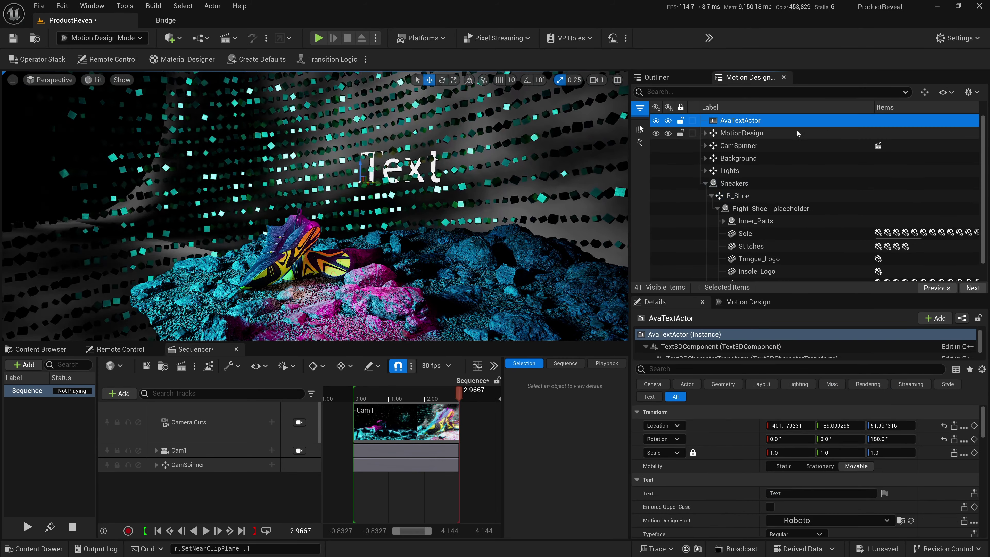
right_click(713, 425)
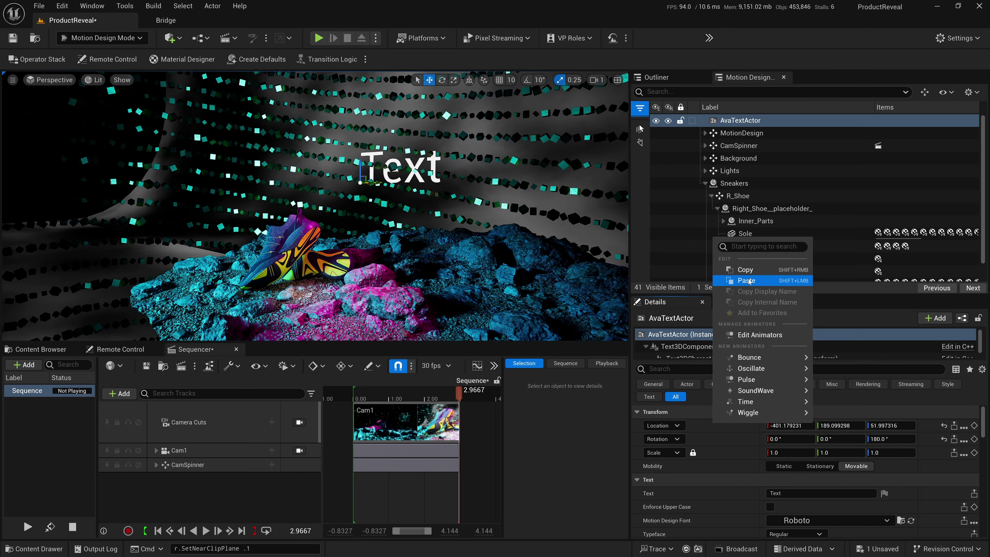
left_click(744, 279)
Switch to VLC media player and examine the title text in the finished product reveal video
right_click_drag(397, 279, 374, 273)
key("alt+Tab")
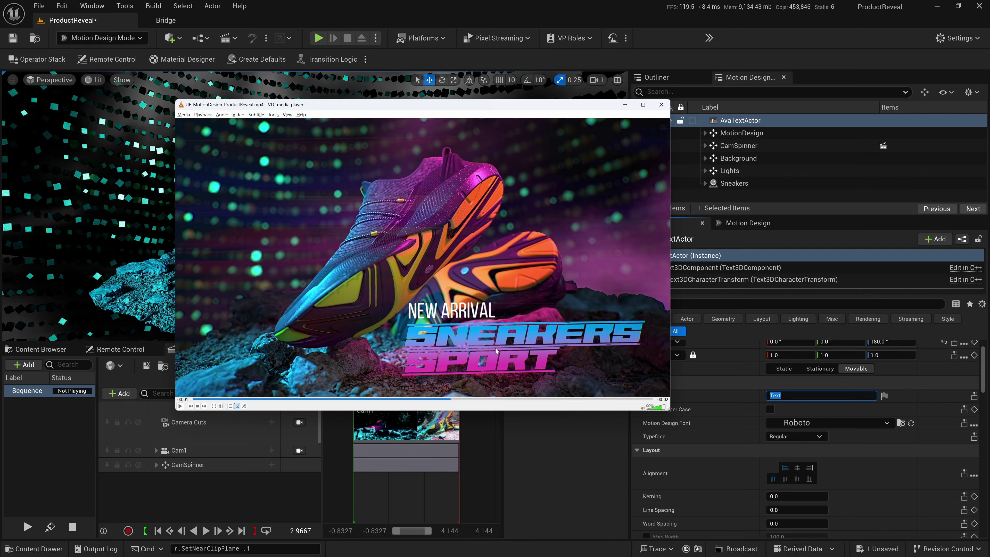
Switch back to Unreal Engine and set AvaTextActor's text to SNEAKERS and SPORT on two separate lines
key("alt+Tab")
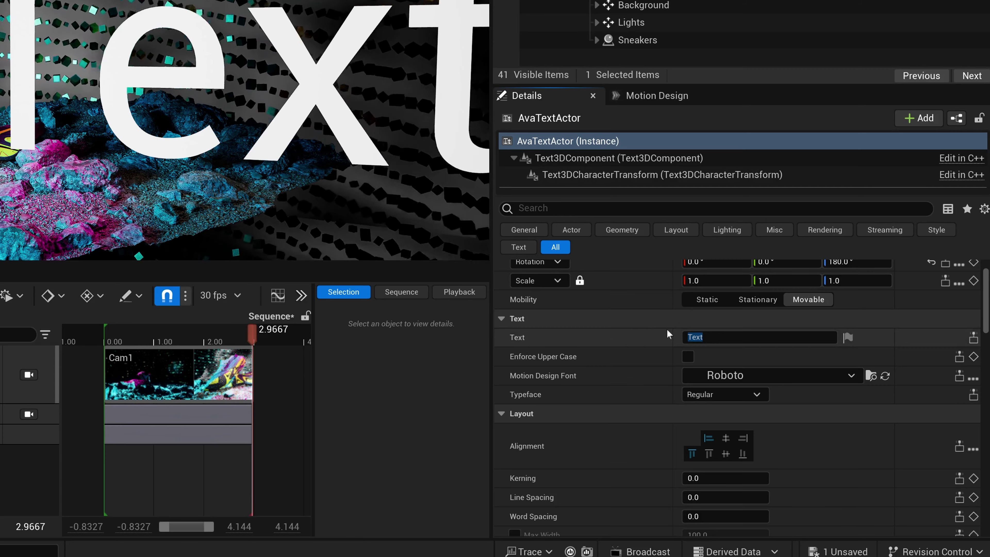
left_click(787, 395)
left_click_drag(787, 395, 732, 397)
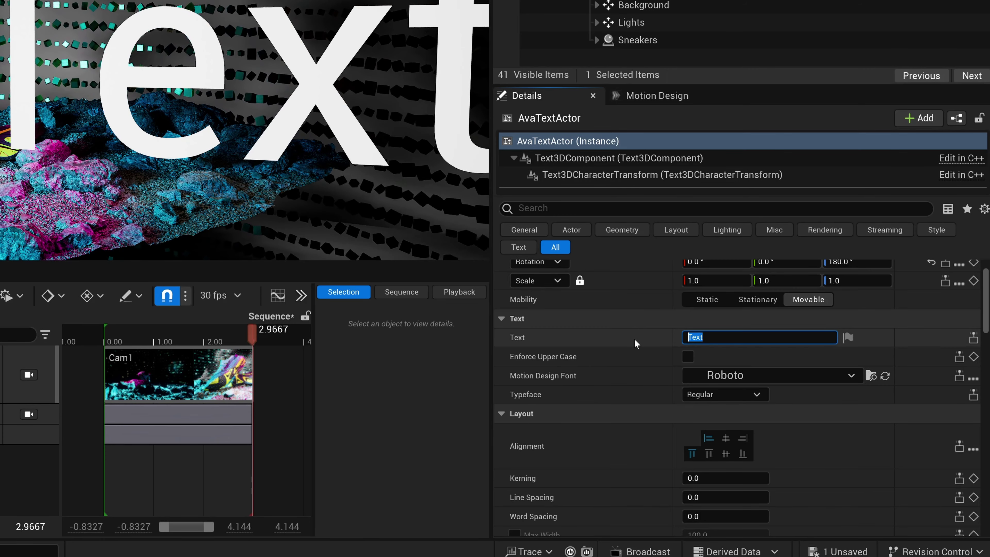
type("SNEANERS")
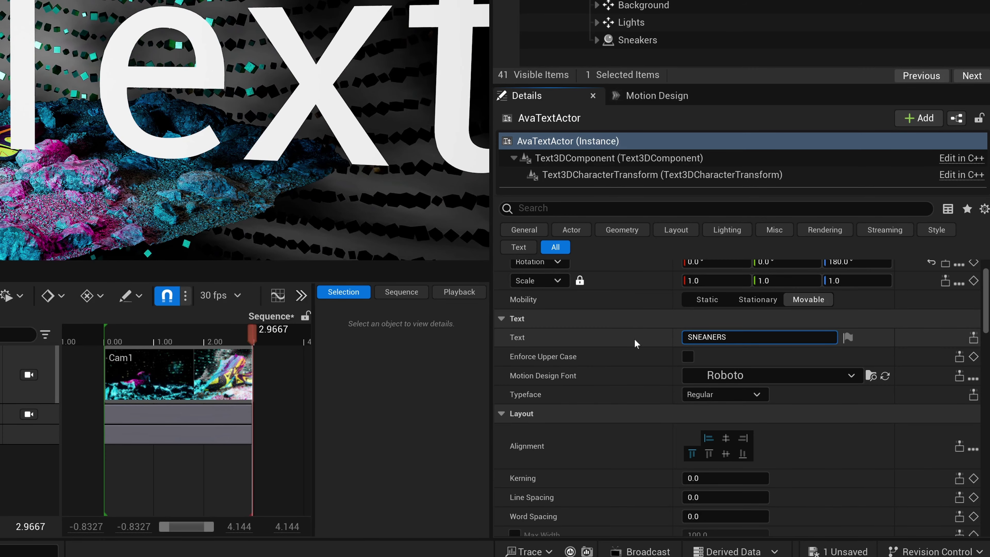
key("BackSpace")
key("BackSpace")
key("BackSpace")
key("BackSpace")
type("KERS")
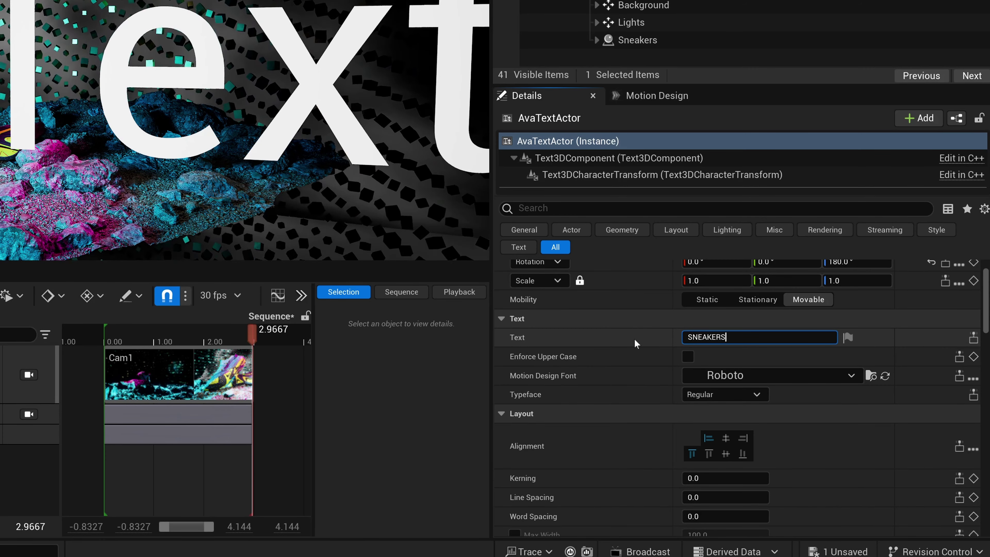
key("shift+Return")
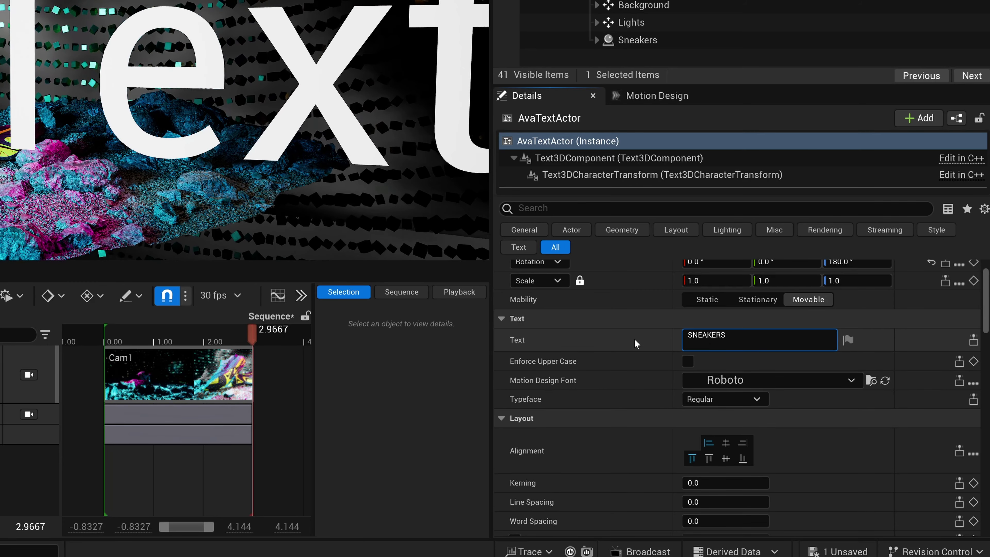
type("SPORT")
key("Return")
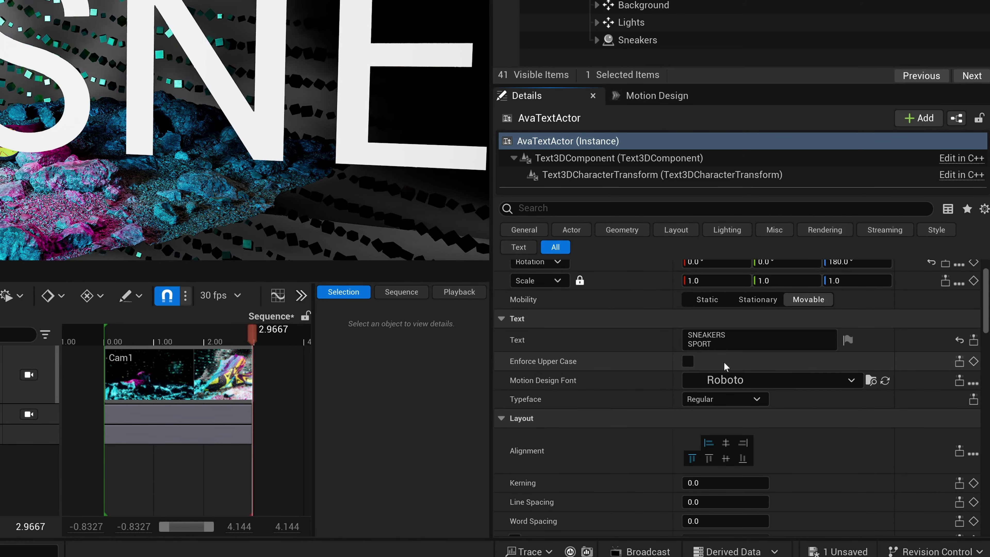
Enforce upper case on the title text and change its font to the wide, slanted DRAGZ system font
left_click(688, 362)
left_click(817, 386)
scroll(878, 210, "up", 3)
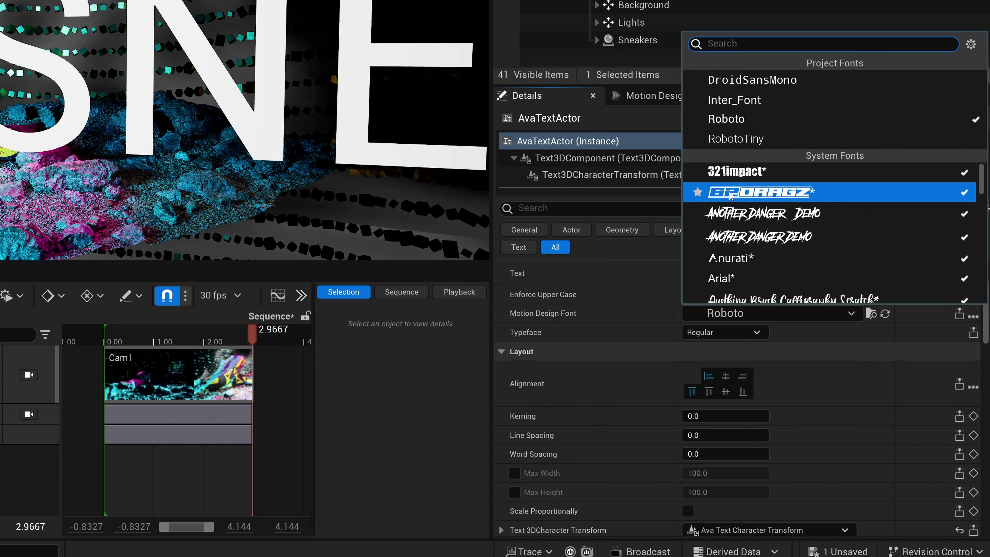
left_click(789, 193)
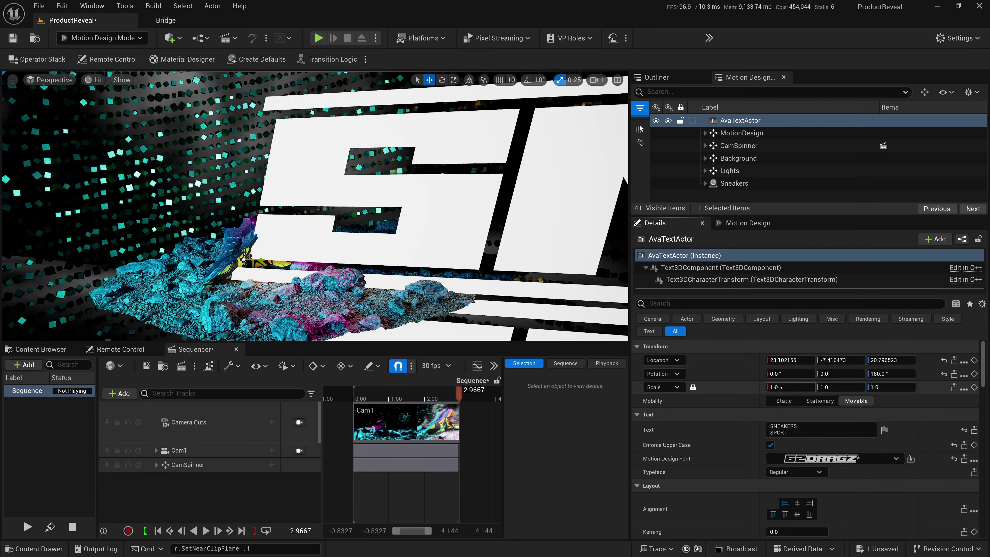
Through the camera cuts view, scale the title to 0.035, rotate it to 152° and move it to X 26.0, Y -10.0, matching the reference video
left_click_drag(778, 388, 725, 387)
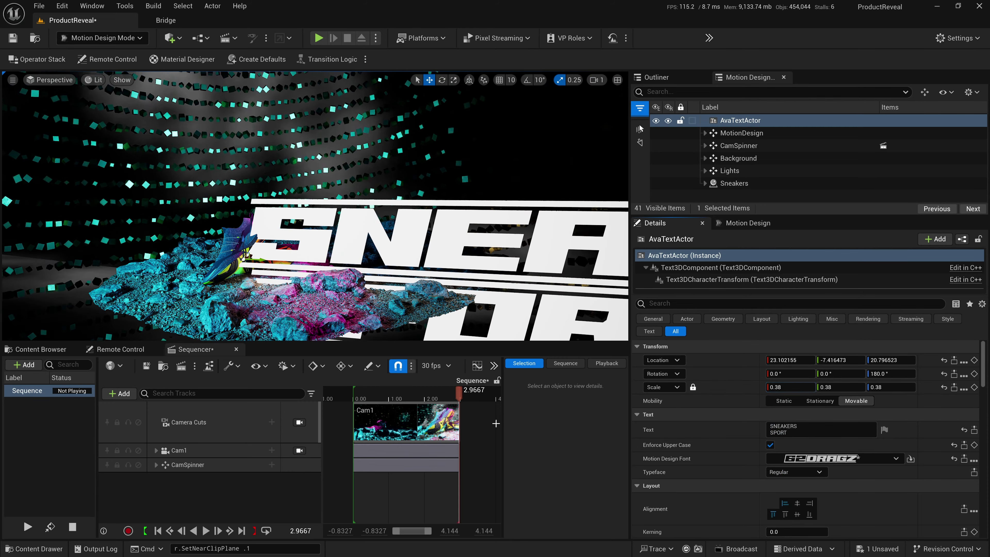
left_click(300, 422)
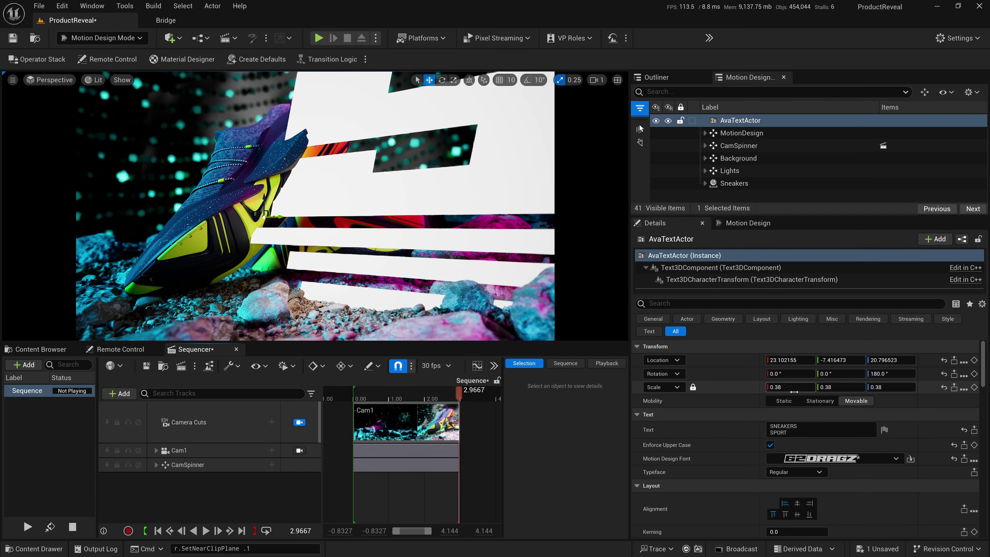
left_click_drag(794, 391, 763, 388)
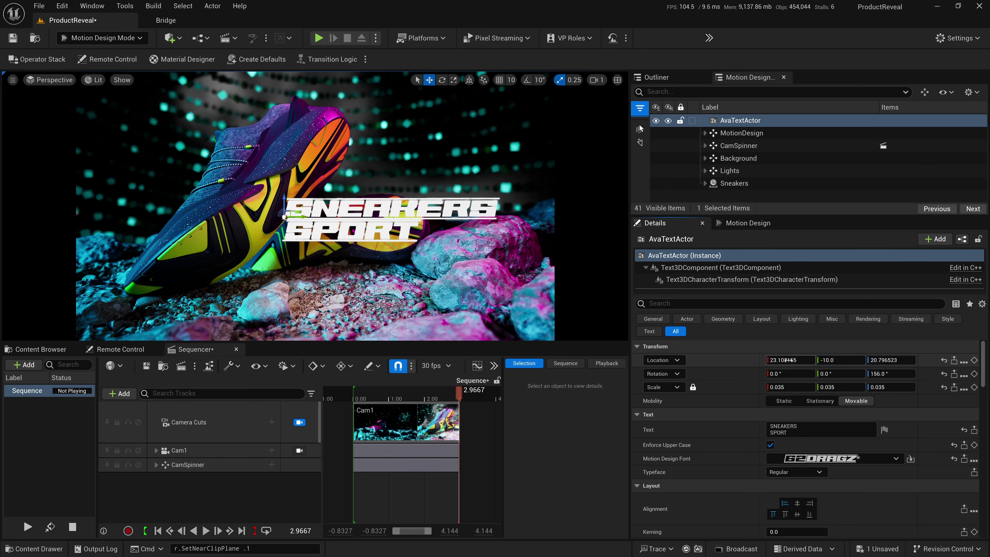
key("alt+Tab")
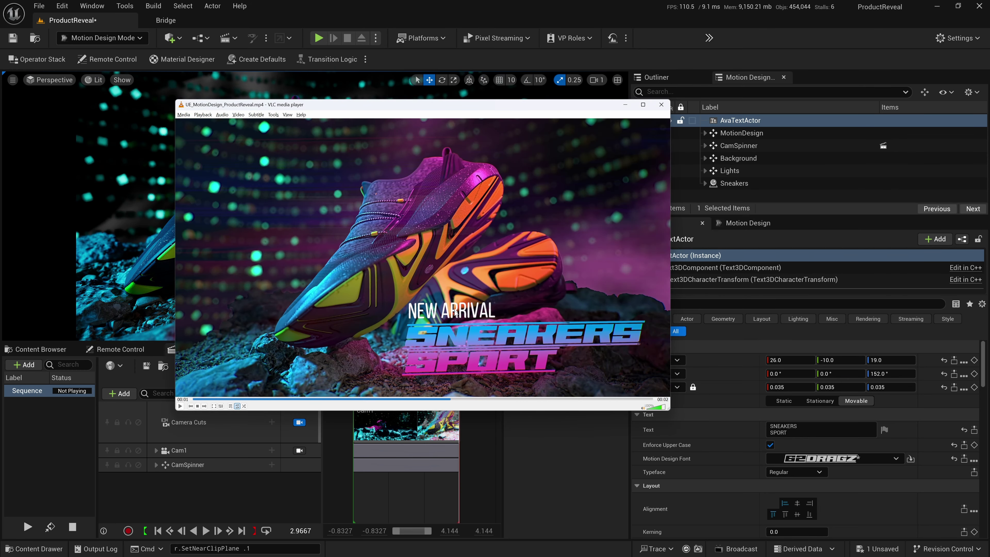
key("alt+Tab")
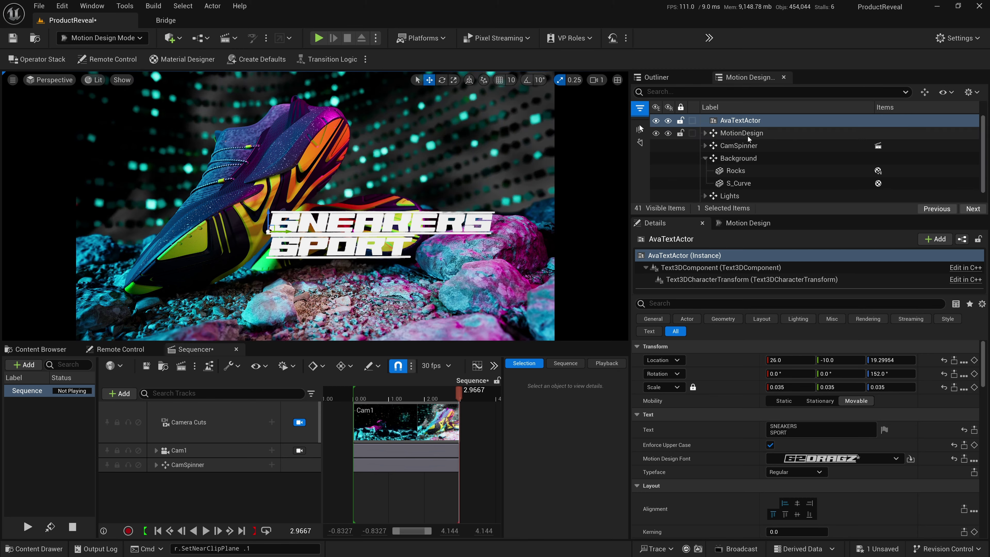
Rename AvaTextActor to H1 and duplicate it above the title as H2
left_click(747, 135)
left_click(747, 124)
key("F2")
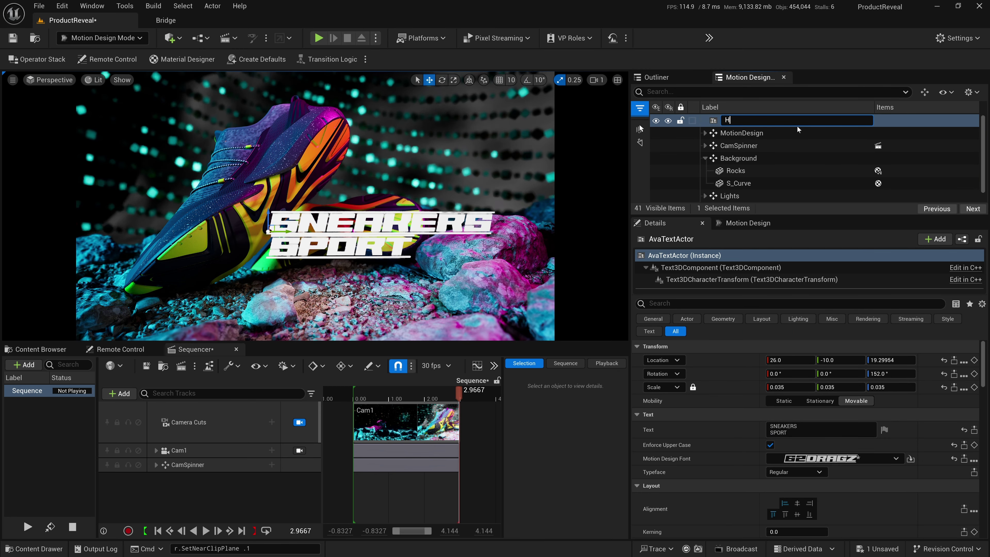
key("Return")
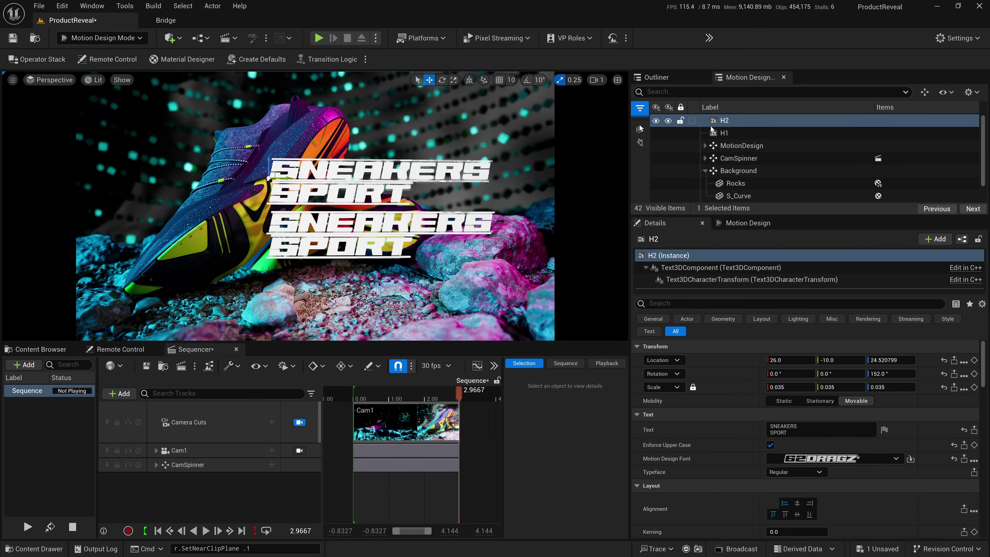
Change H2's font to Bebas Neue and its text to "new arrival"
left_click(729, 122)
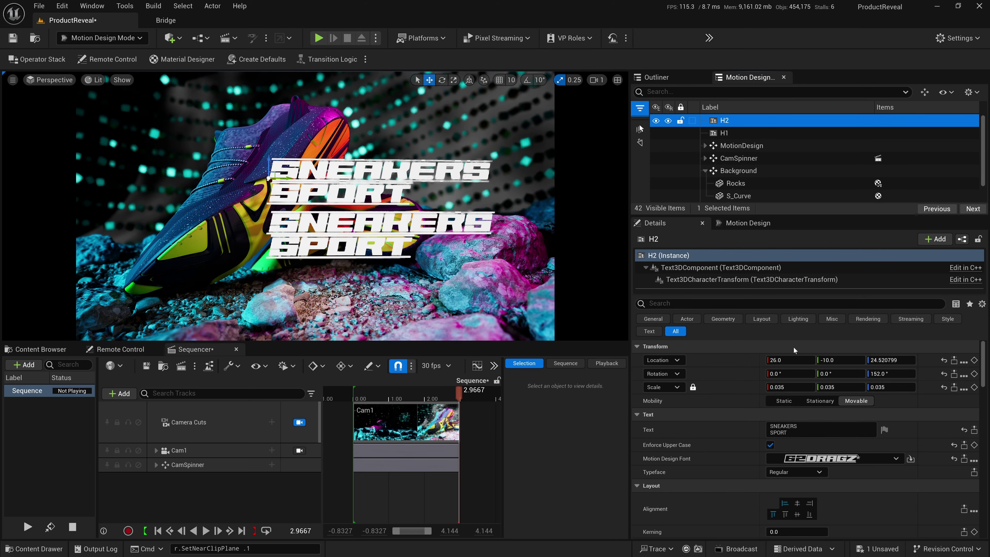
left_click(896, 460)
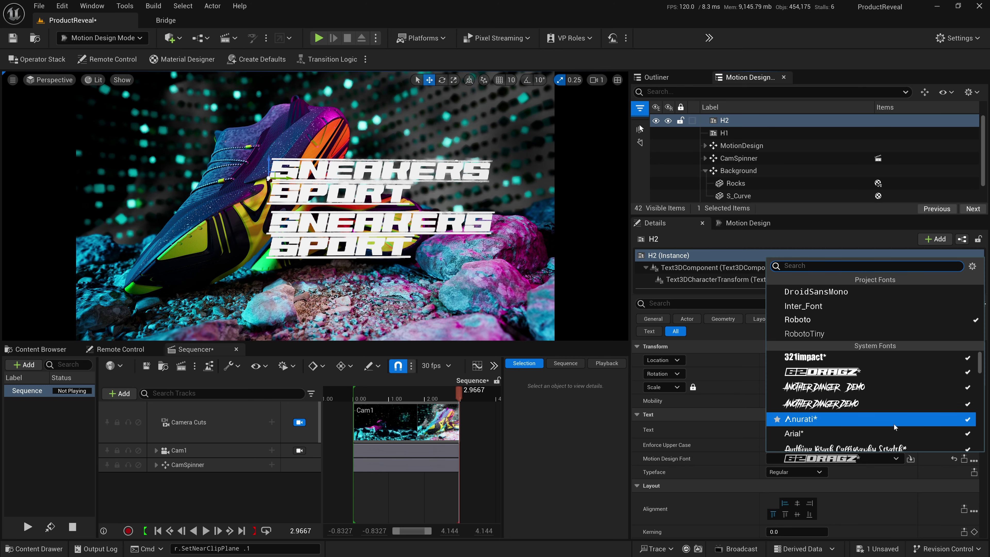
scroll(832, 412, "down", 2)
left_click(832, 413)
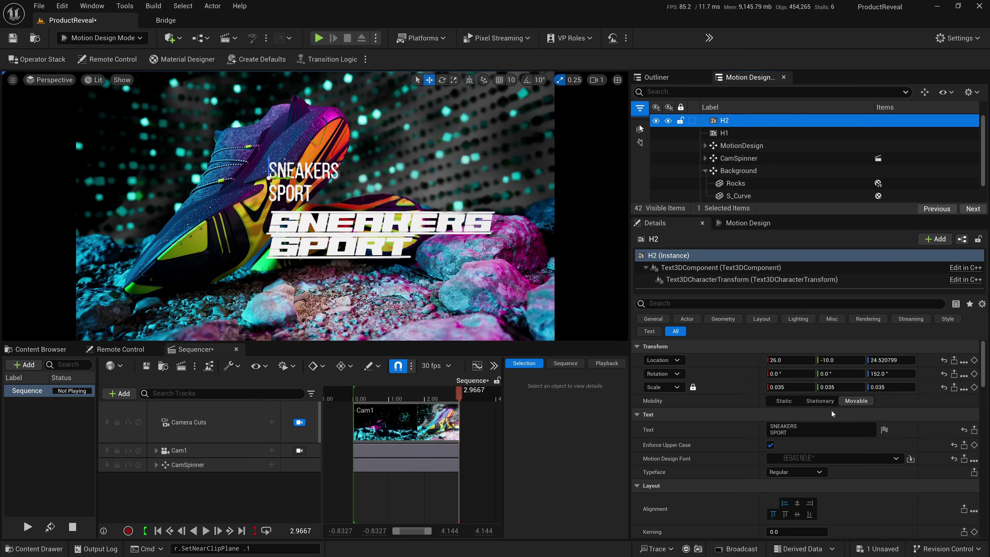
left_click(814, 424)
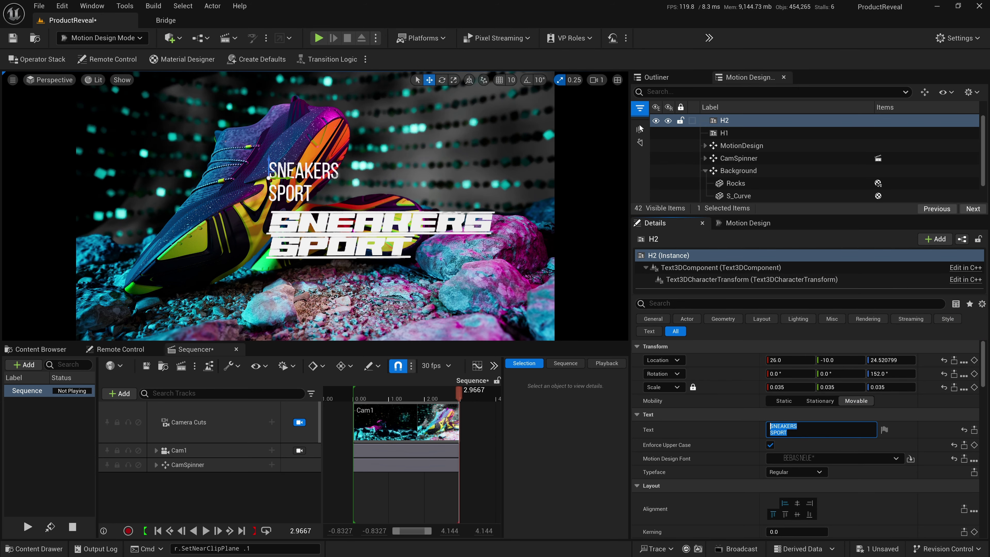
type("new arrival")
key("Return")
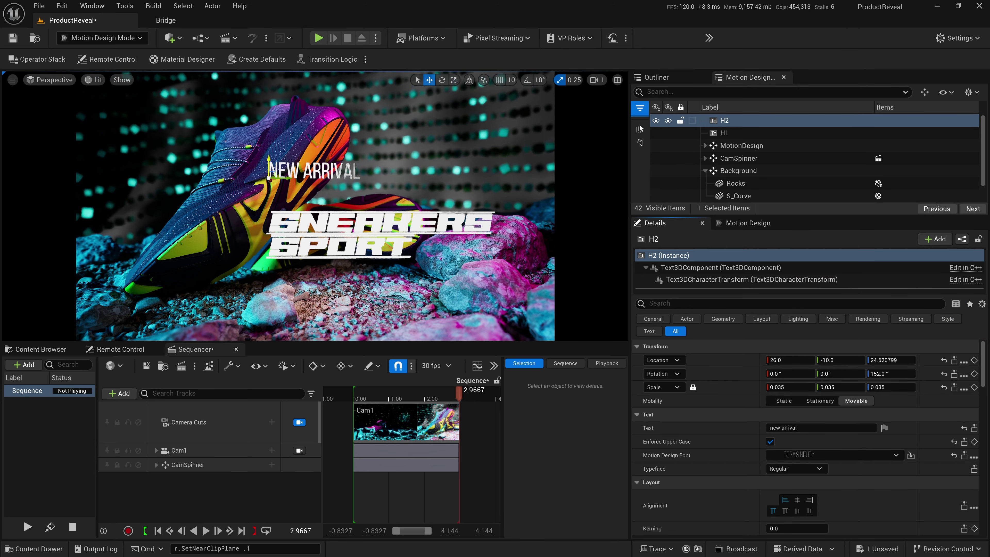
Set the coloring style of both H1 and H2 to Gradient
left_click(587, 286)
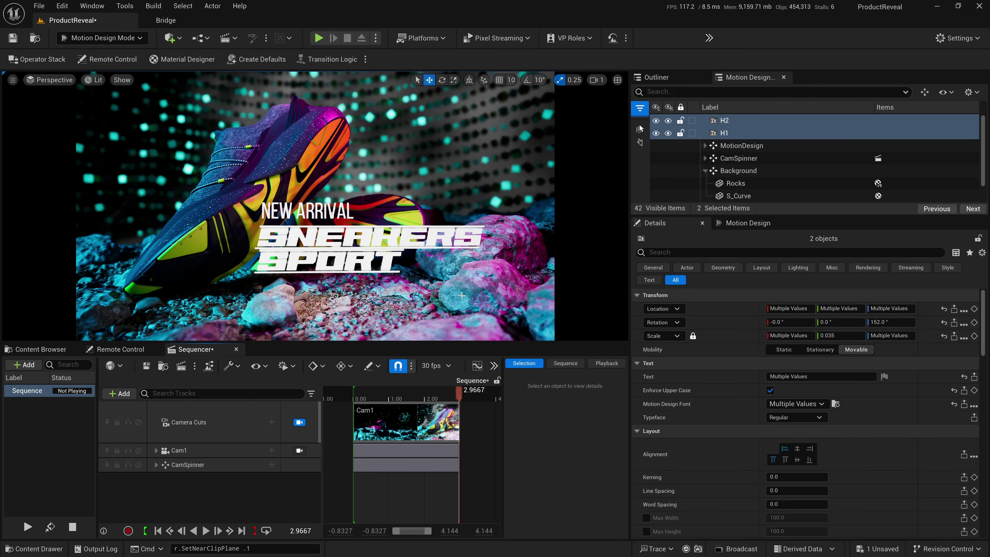
left_click(647, 362)
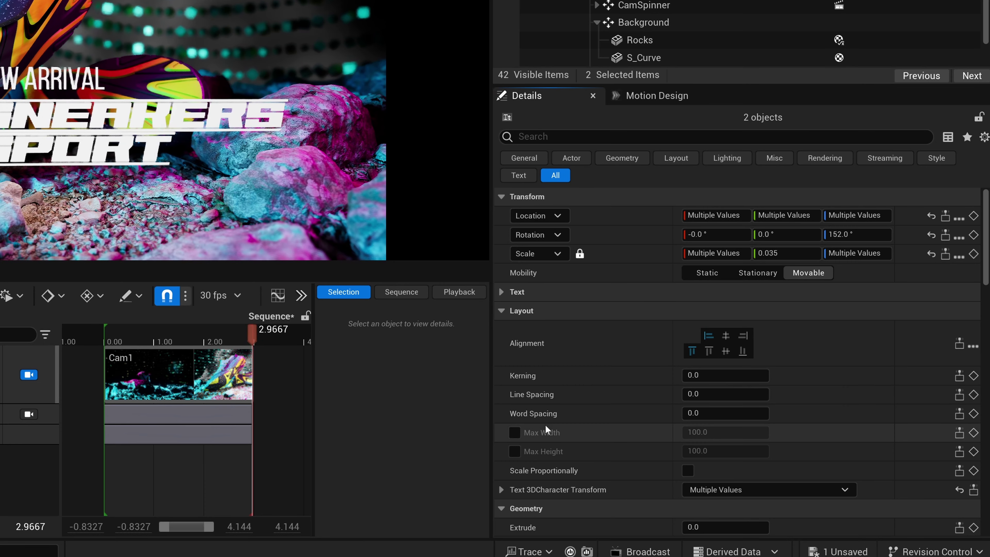
left_click(508, 314)
scroll(584, 366, "down", 3)
left_click(724, 368)
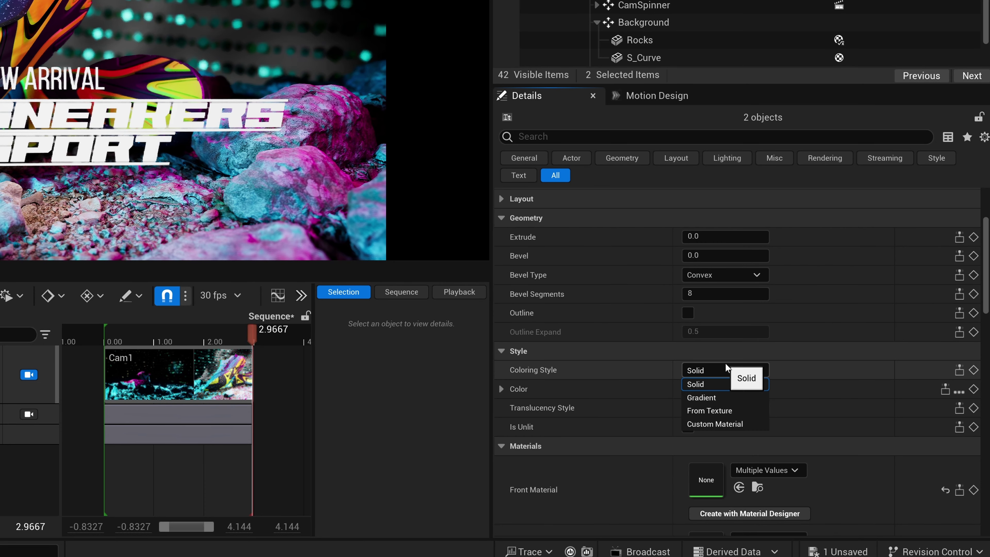
left_click(718, 397)
scroll(736, 351, "down", 2)
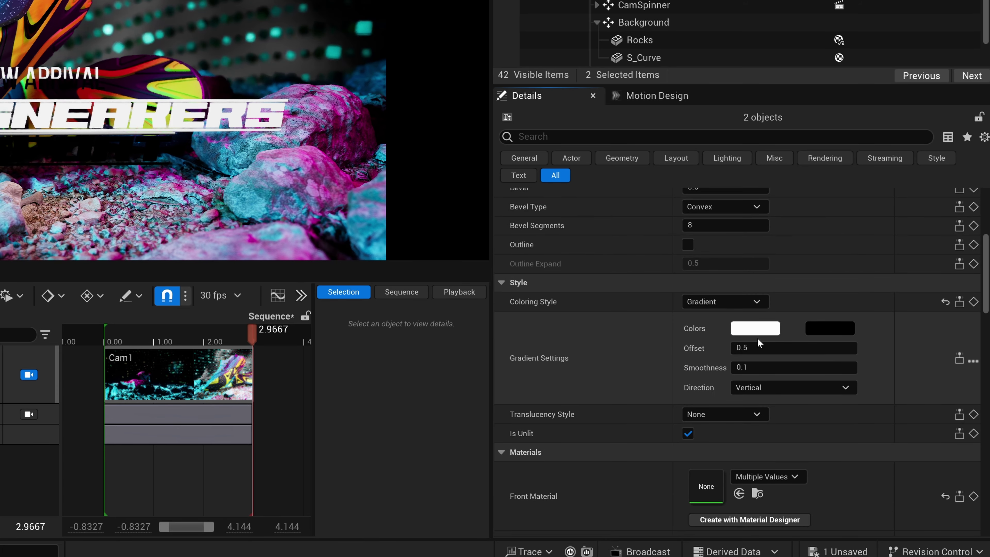
Set the gradient colors to the saved light blue and magenta swatches, with a smoothness of 0.5
left_click(755, 328)
left_click_drag(799, 283, 447, 126)
left_click(437, 146)
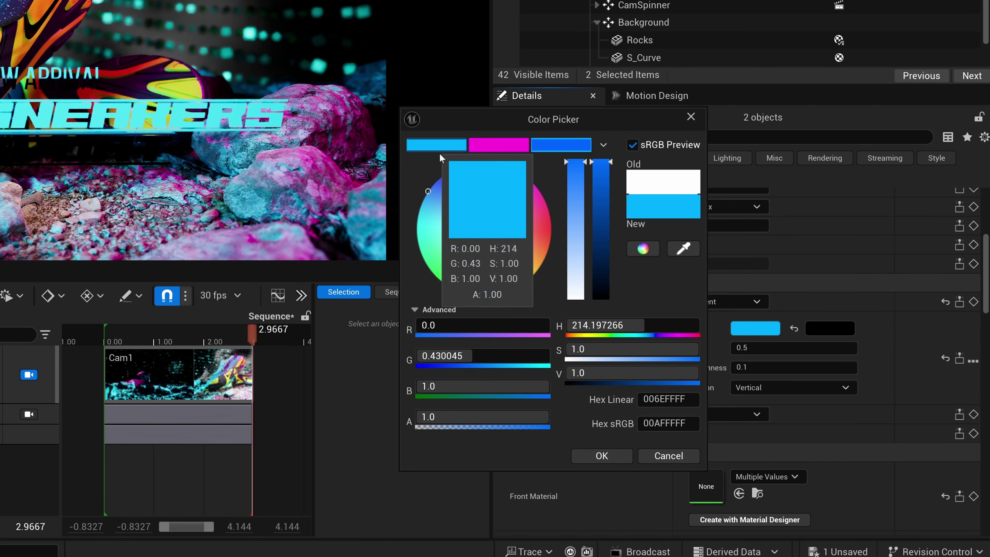
left_click(601, 455)
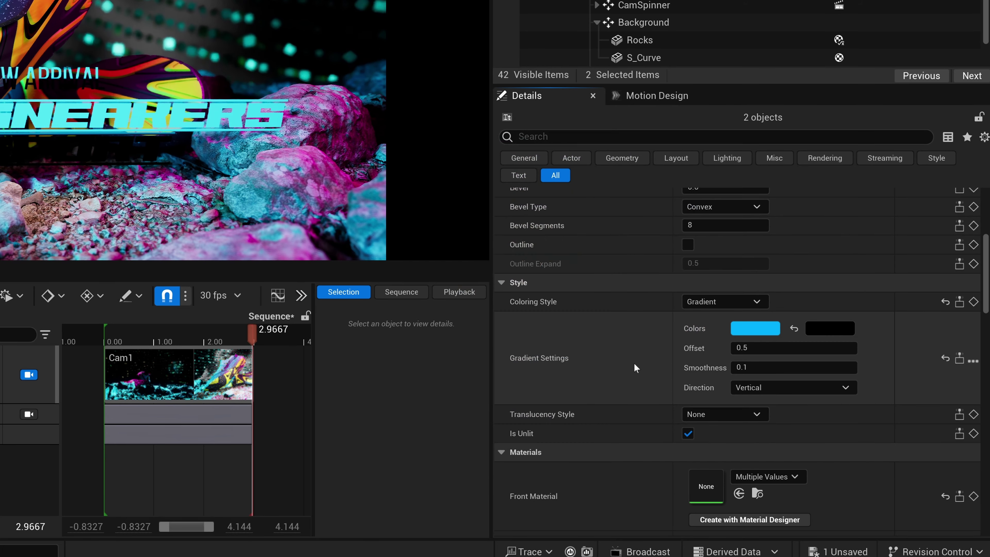
left_click(834, 330)
left_click(695, 311)
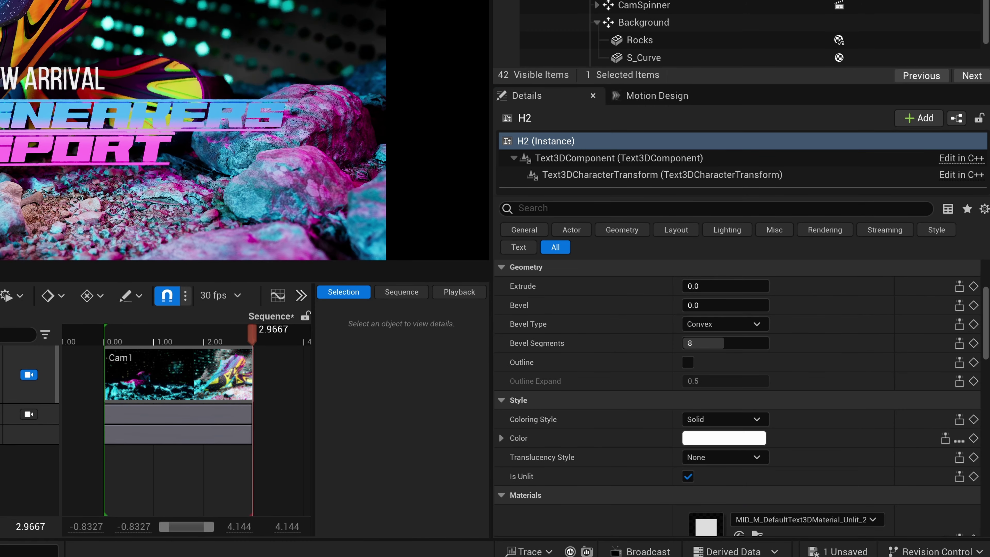
Place H1 under a null actor and set its gradient direction to Custom
left_click(639, 1)
scroll(858, 363, "down", 1)
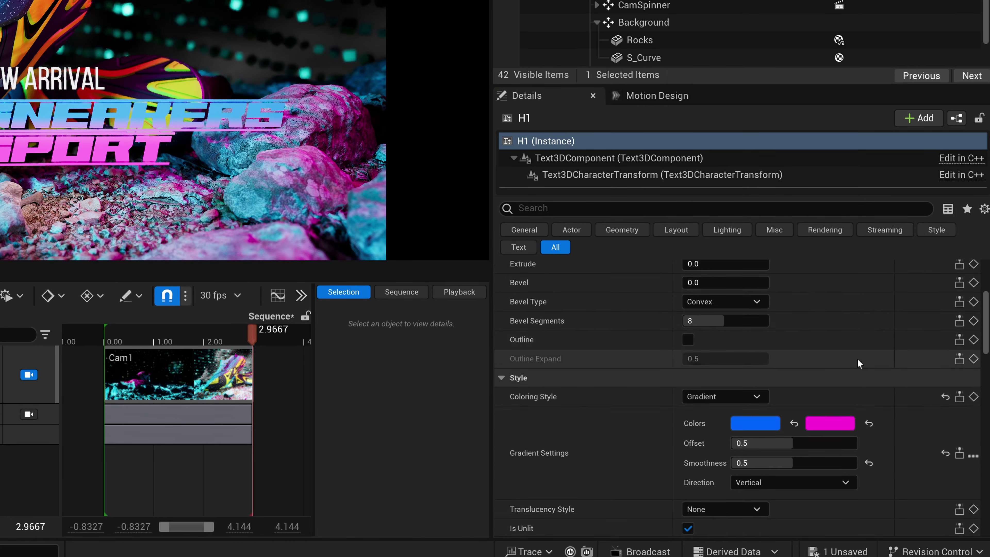
scroll(859, 363, "down", 2)
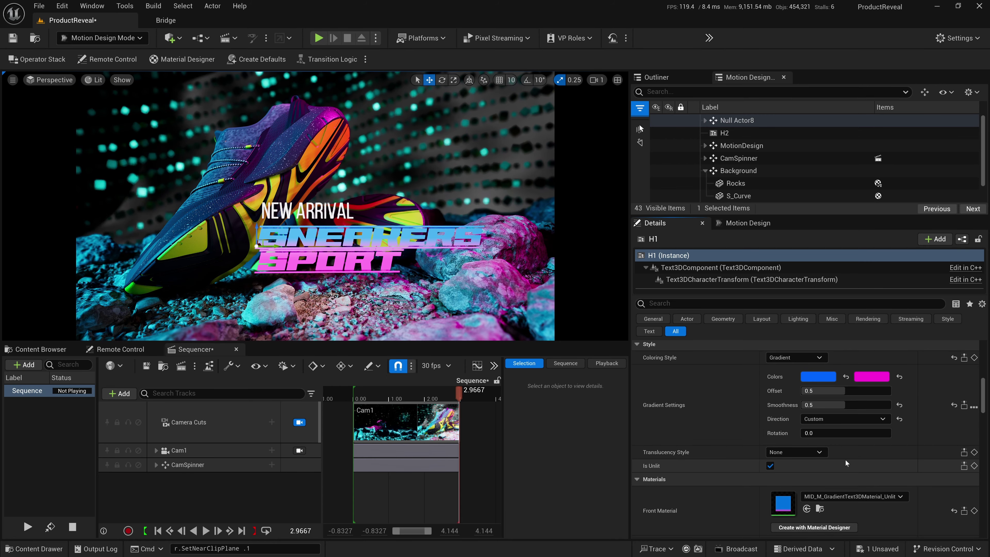
Review H1's translucency styles, keeping None, and compare the title with Is Unlit turned off and on again
scroll(698, 423, "down", 3)
left_click(788, 404)
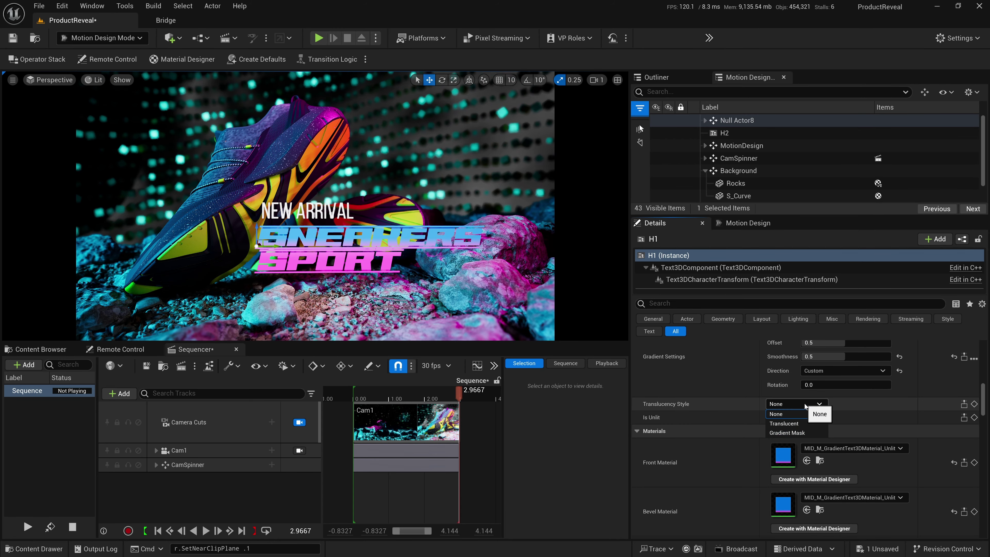
left_click(777, 413)
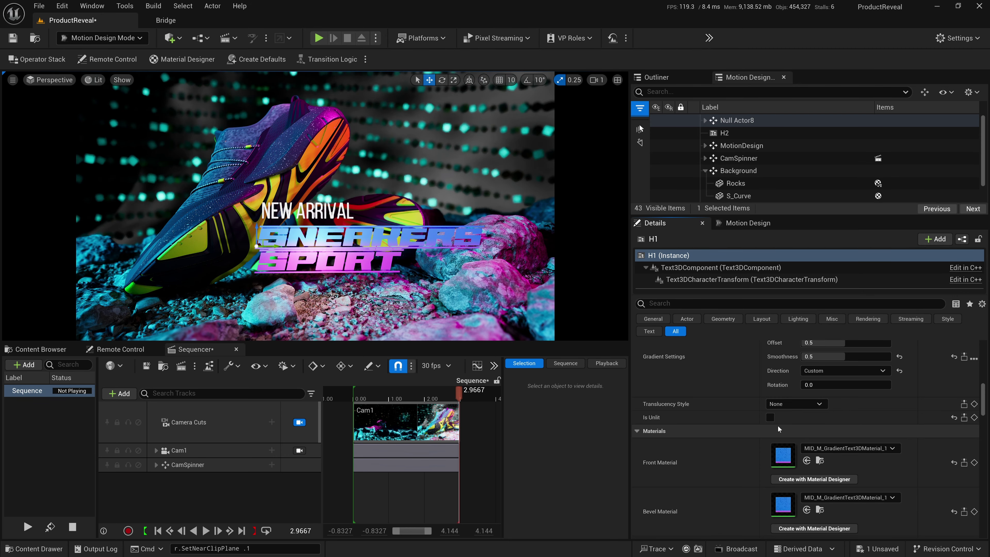
left_click(770, 417)
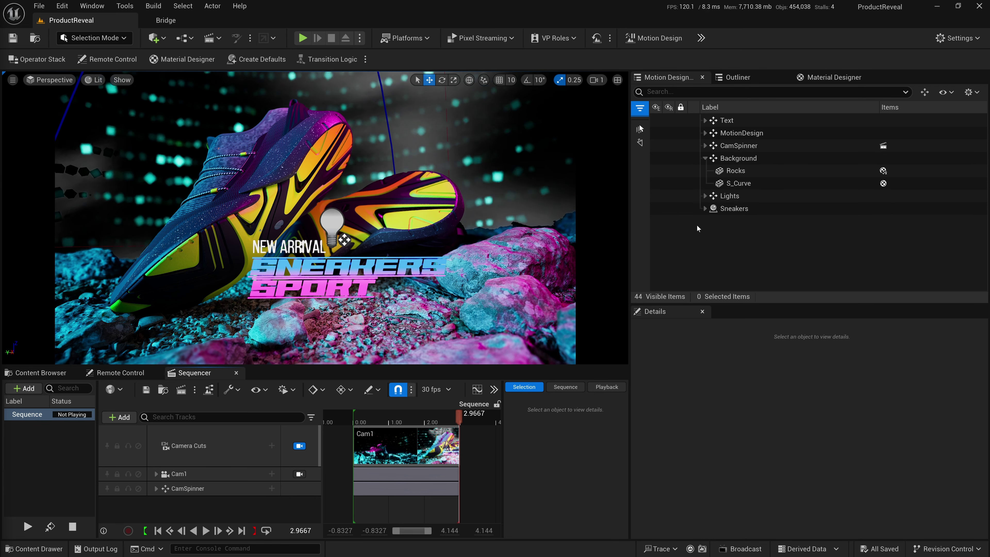
Make ExponentialHeightFog in the Lights group visible and enable its Volumetric Fog
left_click(704, 158)
left_click(705, 170)
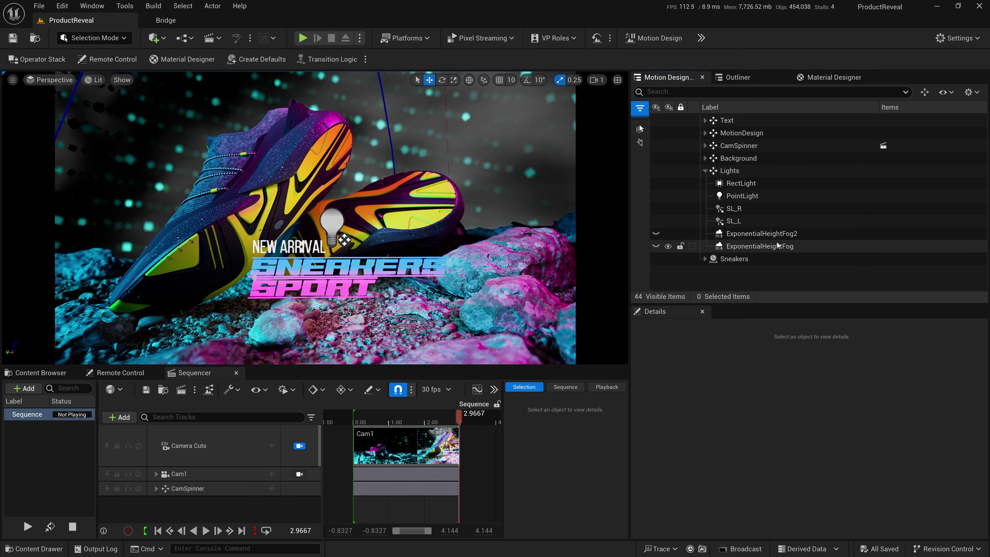
left_click(760, 246)
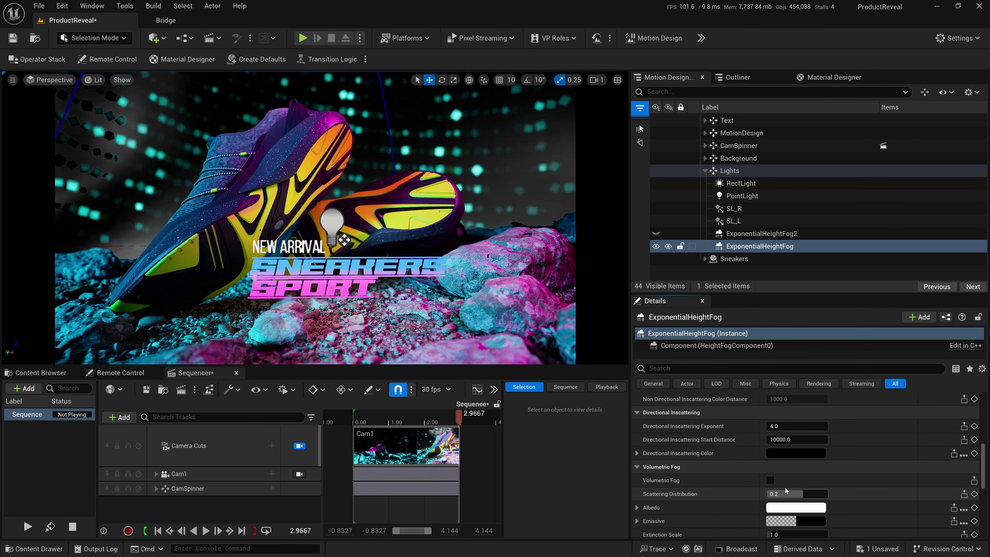
left_click(771, 480)
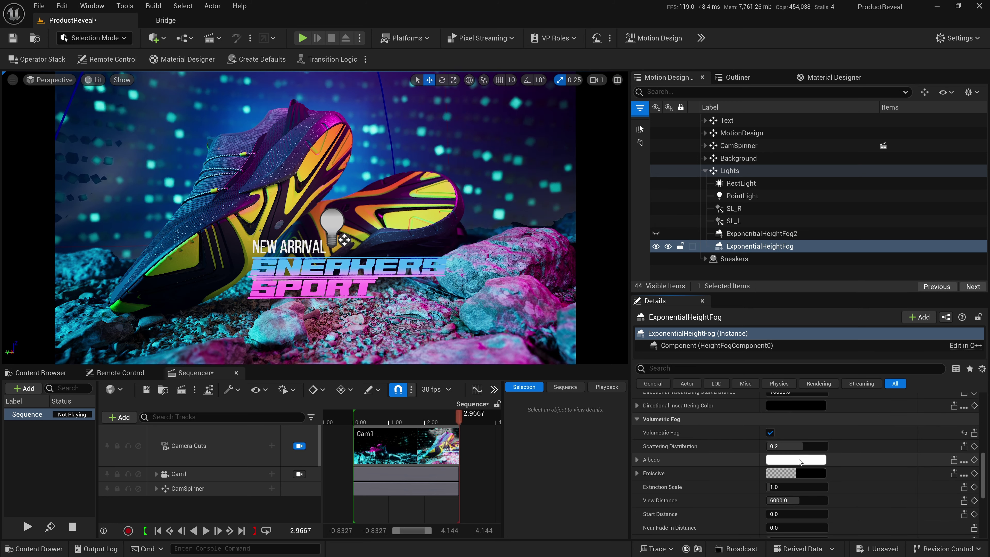
Try green and magenta tints for the Albedo color of ExponentialHeightFog
left_click(781, 460)
left_click_drag(836, 447, 877, 343)
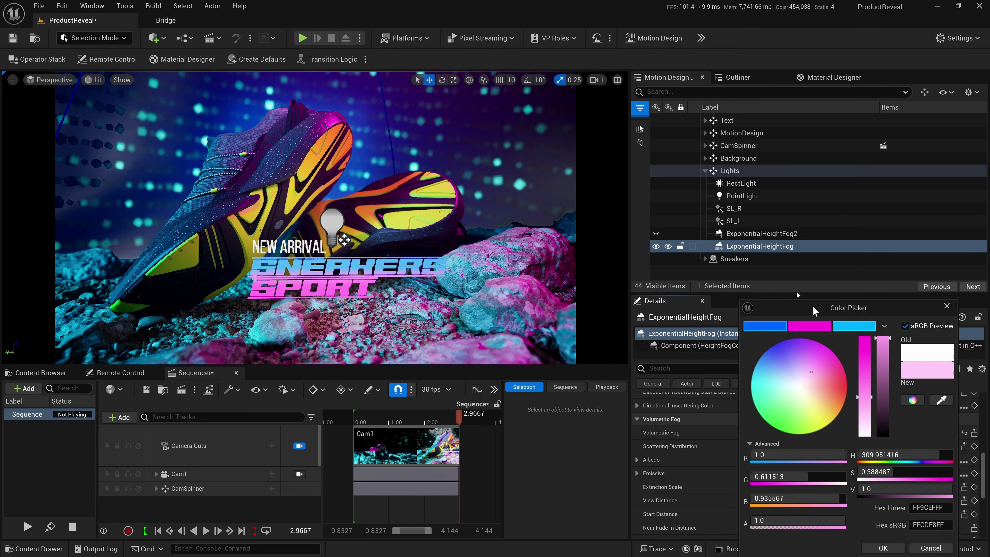
left_click_drag(812, 304, 717, 265)
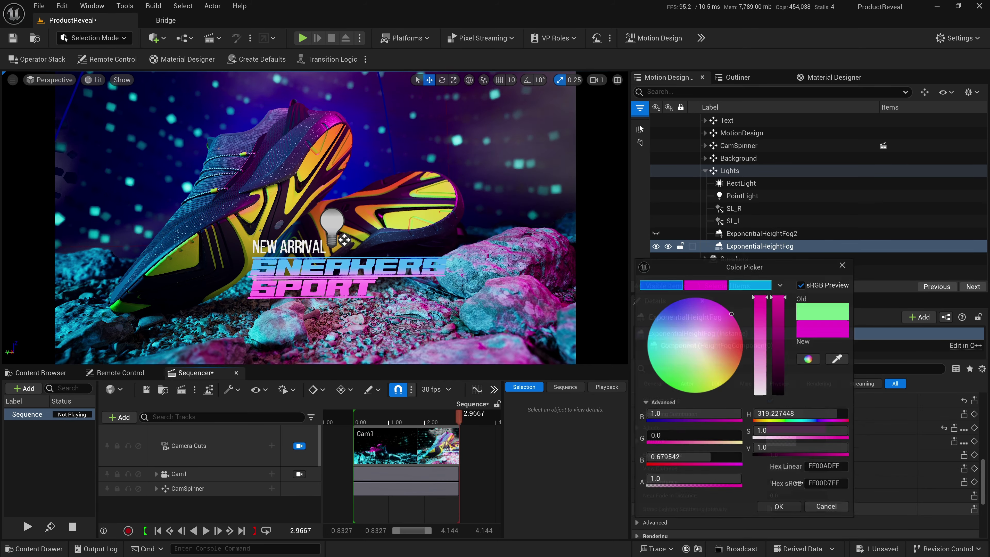
Delete the hidden ExponentialHeightFog2 and collapse the Lights group
left_click(769, 248)
left_click(768, 234)
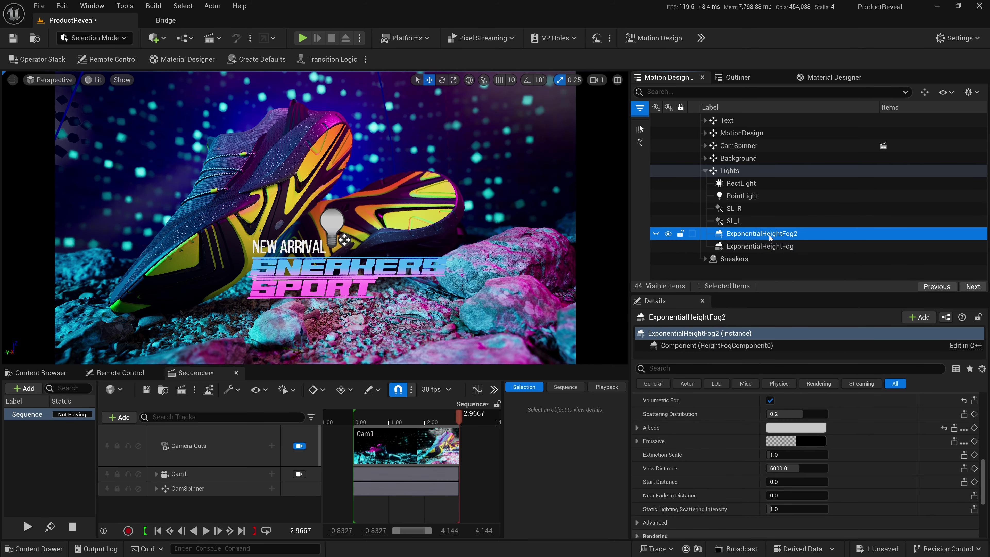
key("Delete")
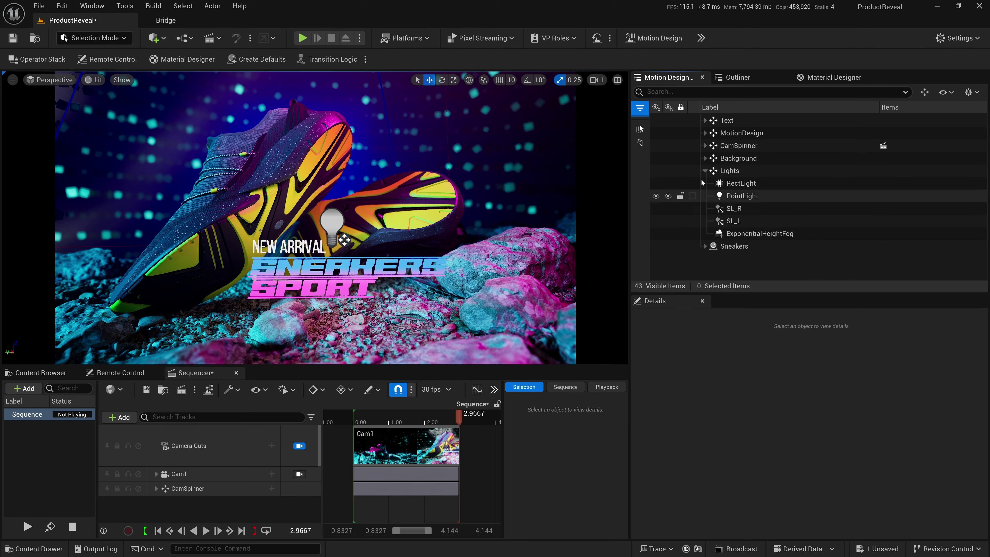
left_click(705, 171)
Add a Post Process Volume to the scene and rename it PPV
left_click(169, 39)
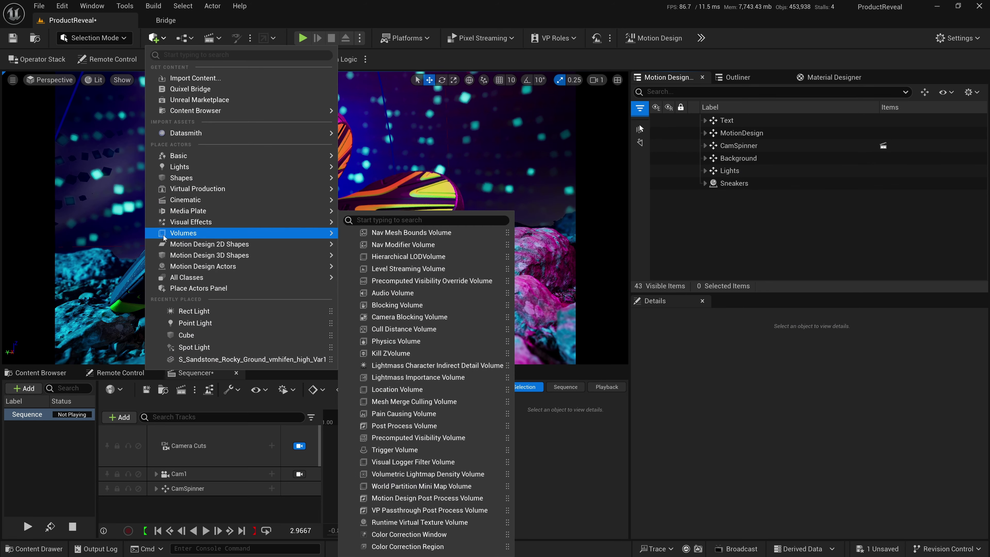
mouse_move(182, 198)
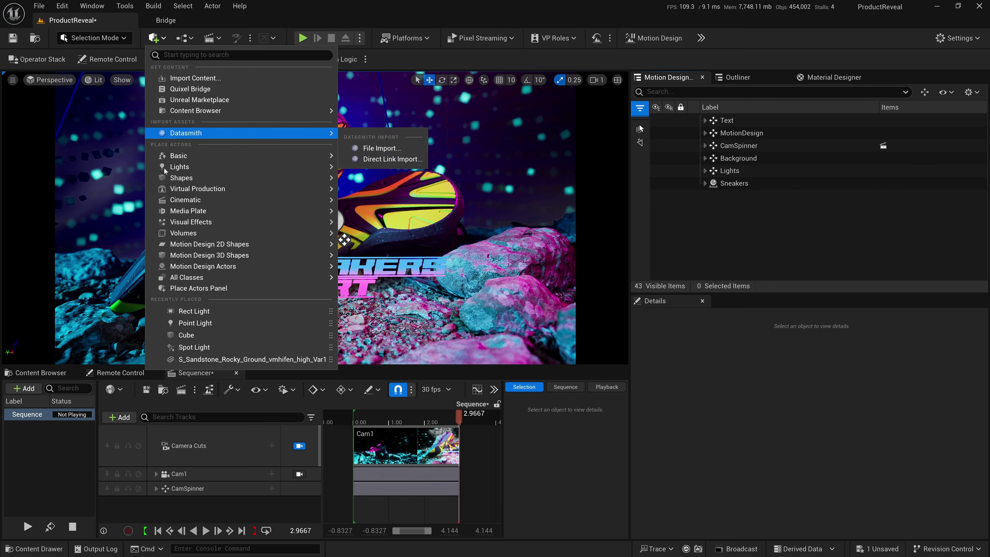
mouse_move(234, 222)
left_click(409, 223)
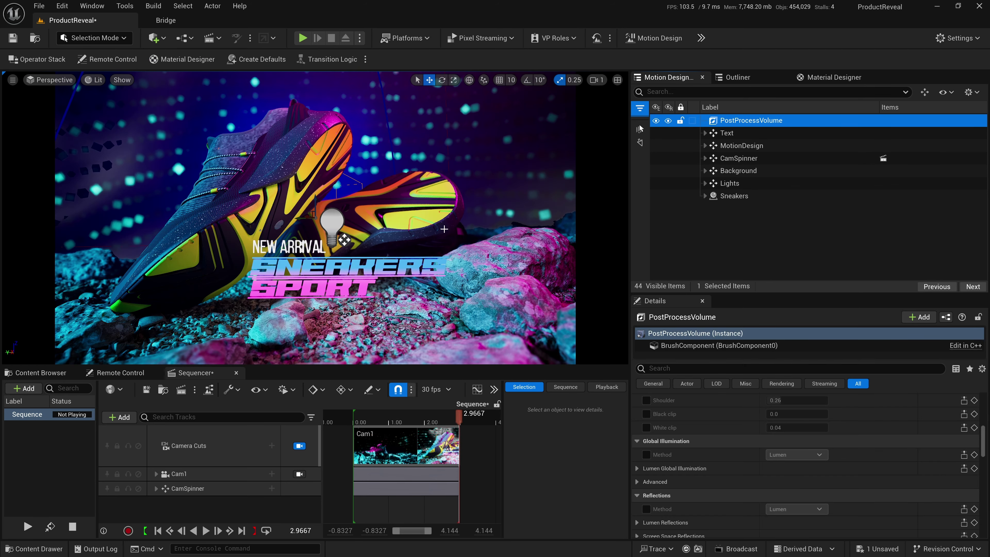
left_click(794, 124)
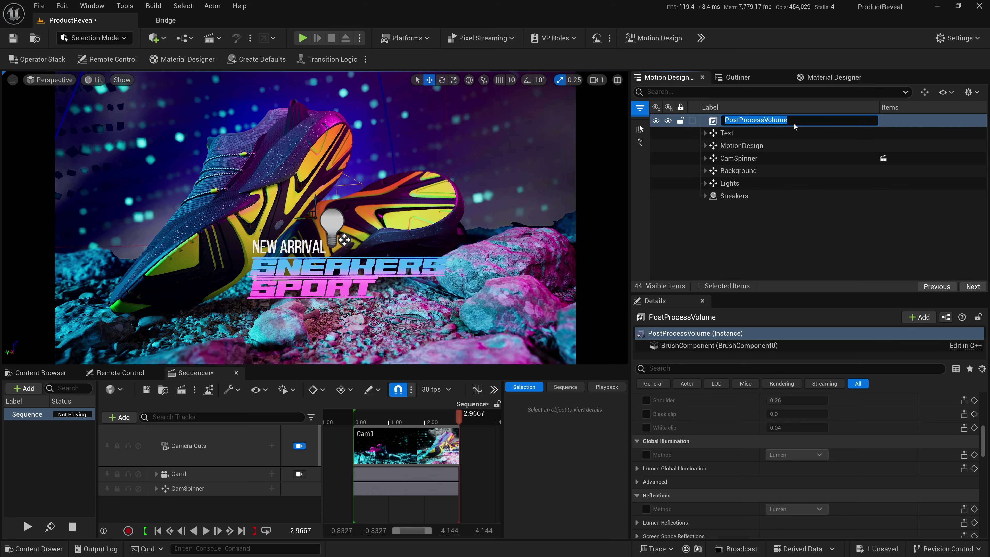
type("PPV")
key("Return")
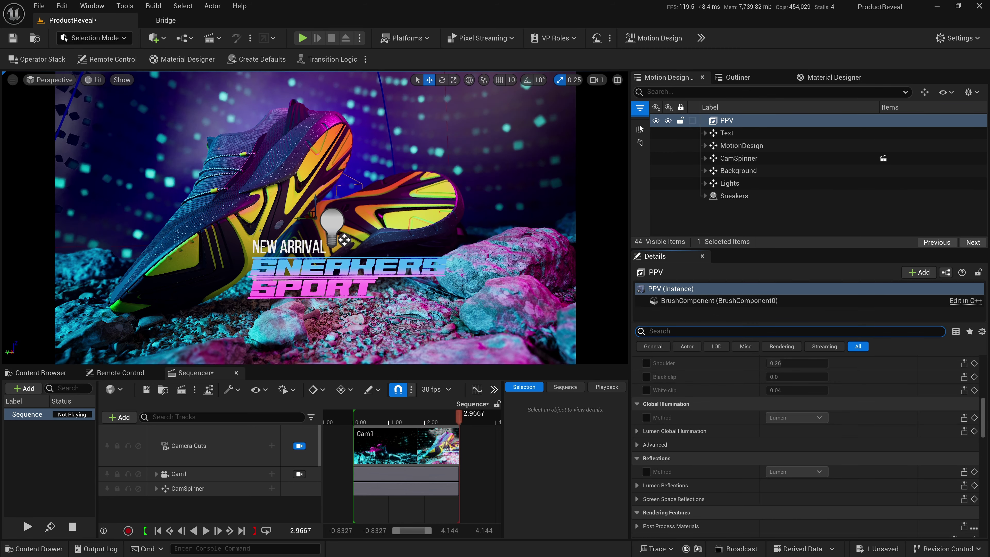
Find PPV's Infinite Extent (Unbound) setting, enable it, and clear the property filter
type("inf")
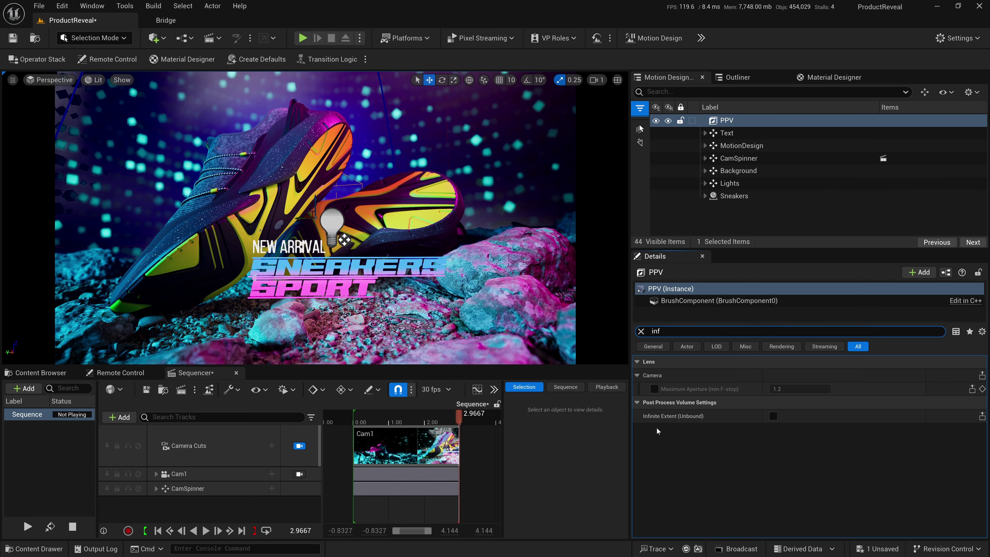
left_click(774, 417)
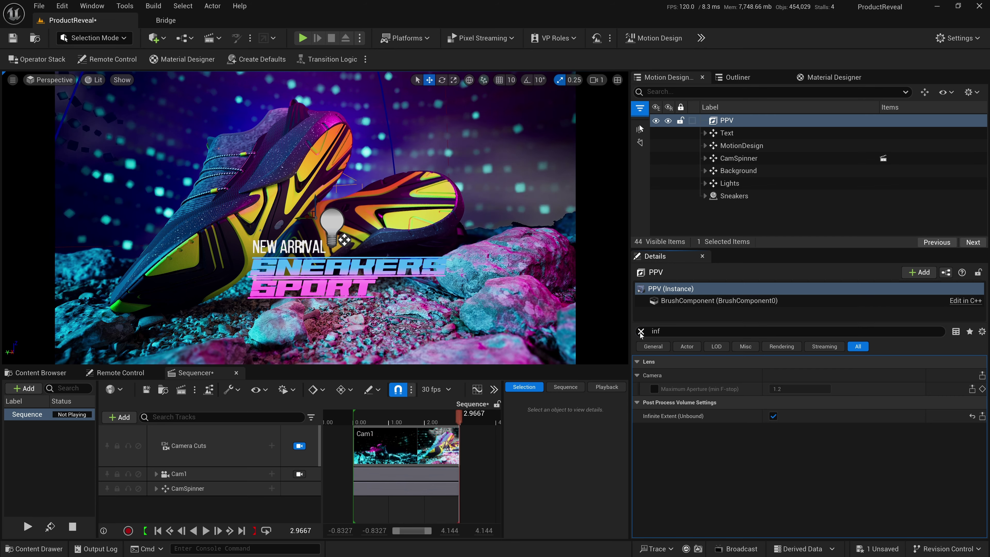
left_click(641, 332)
left_click_drag(740, 255, 740, 241)
Enable PPV's Metering Mode, Min EV100 and Max EV100 exposure overrides, setting both EV100 values to 1.0
left_click(637, 446)
scroll(758, 442, "down", 3)
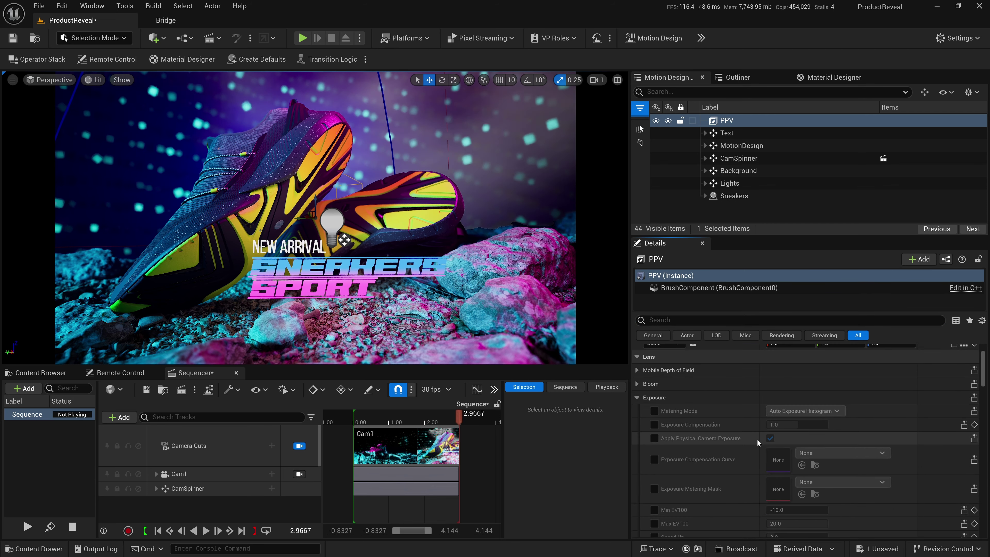
left_click(654, 412)
scroll(670, 448, "down", 4)
left_click(654, 447)
left_click(654, 459)
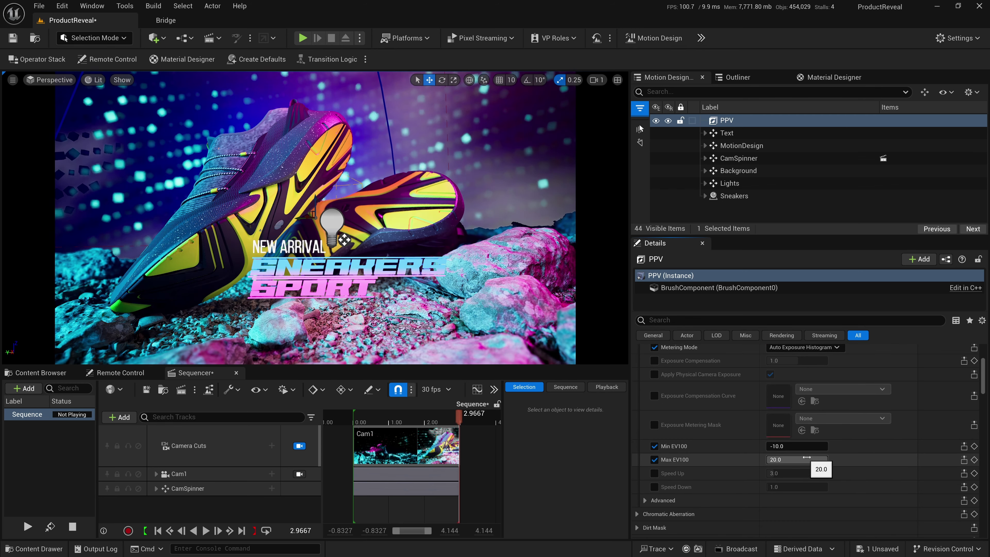
left_click(798, 446)
type("1")
left_click(799, 459)
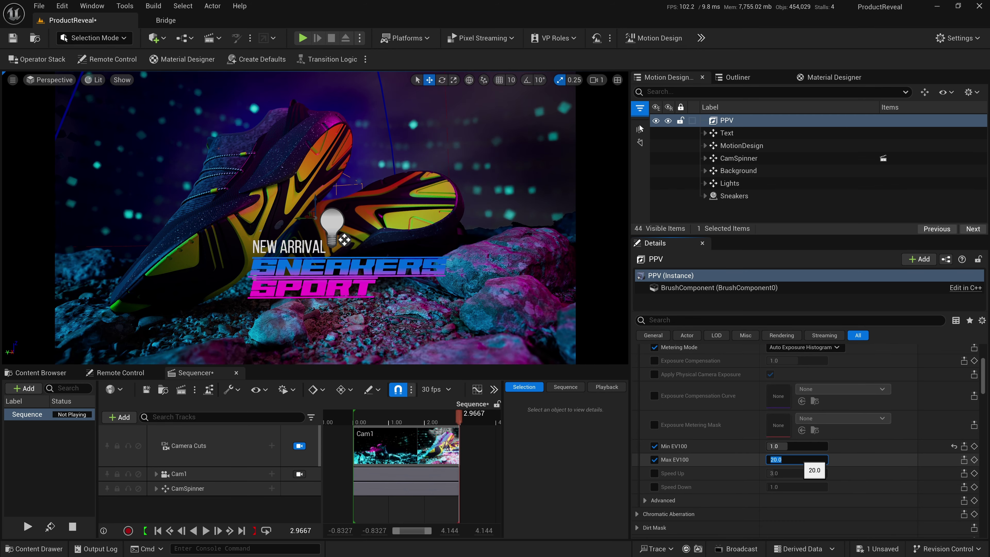
key("Return")
Enable PPV's Exposure Compensation override at about 2.23 and turn off the Metering Mode override
scroll(764, 452, "up", 3)
left_click(654, 409)
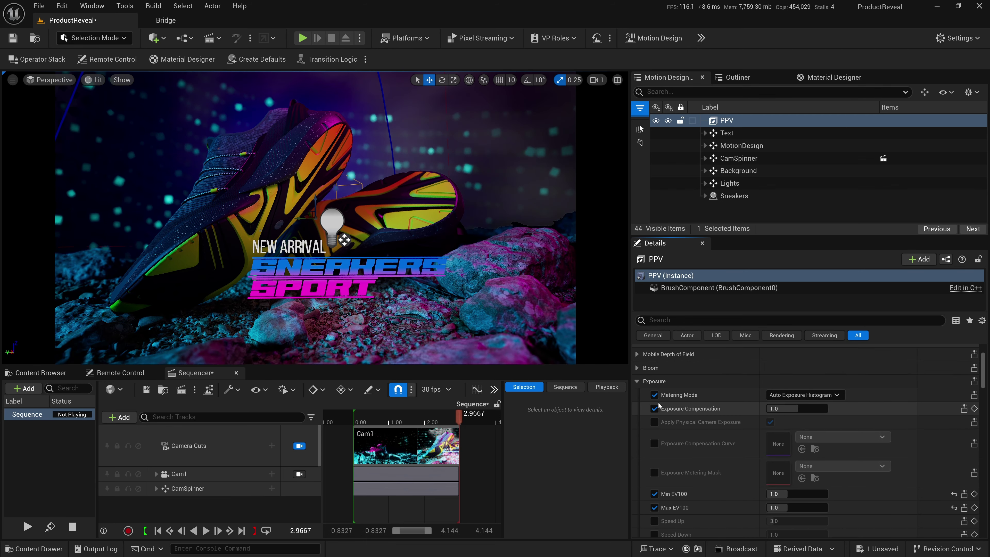
left_click(654, 395)
left_click(776, 408)
type("2")
key("Return")
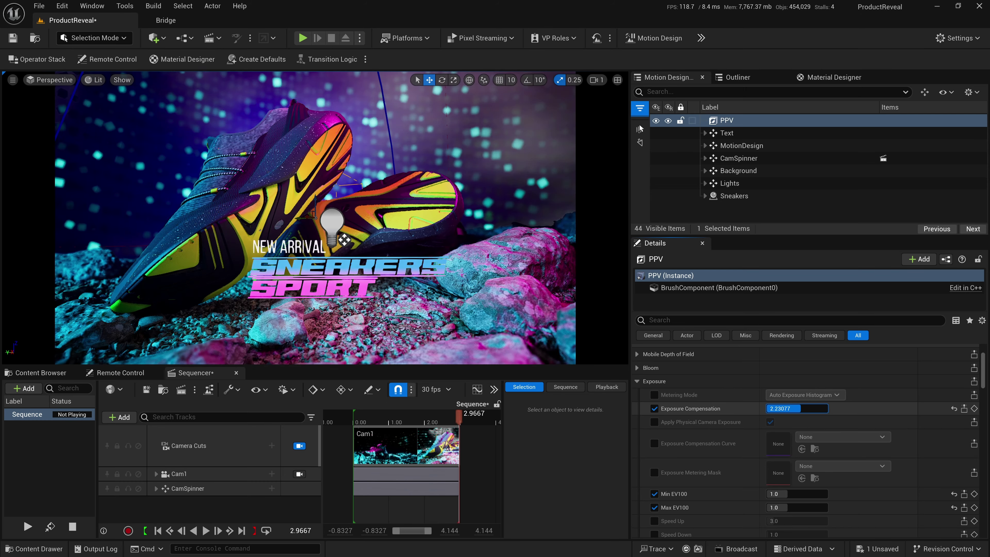
scroll(713, 448, "up", 3)
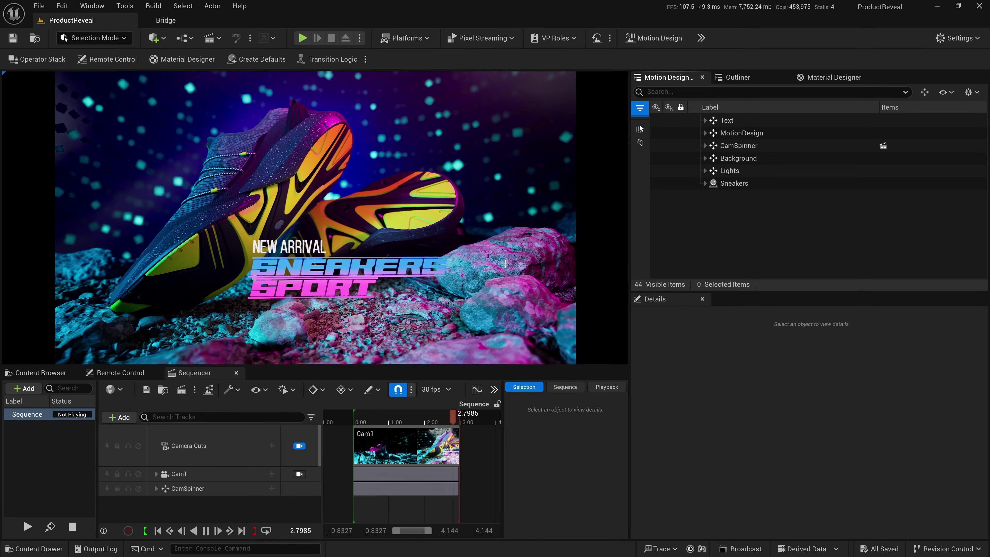
Open the sequence in the Movie Render Queue to view the ProductReveal job, and close the window
left_click(181, 389)
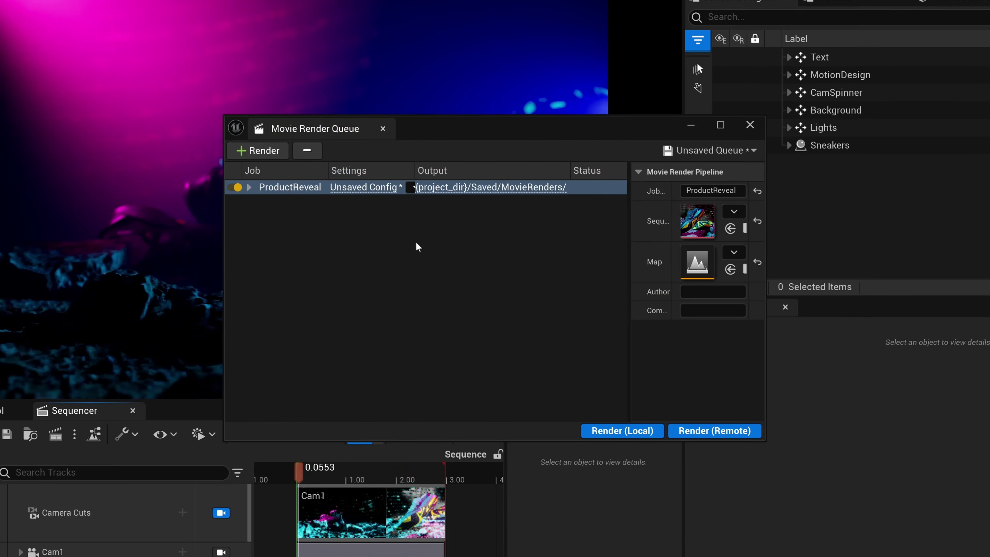
left_click_drag(480, 127, 420, 134)
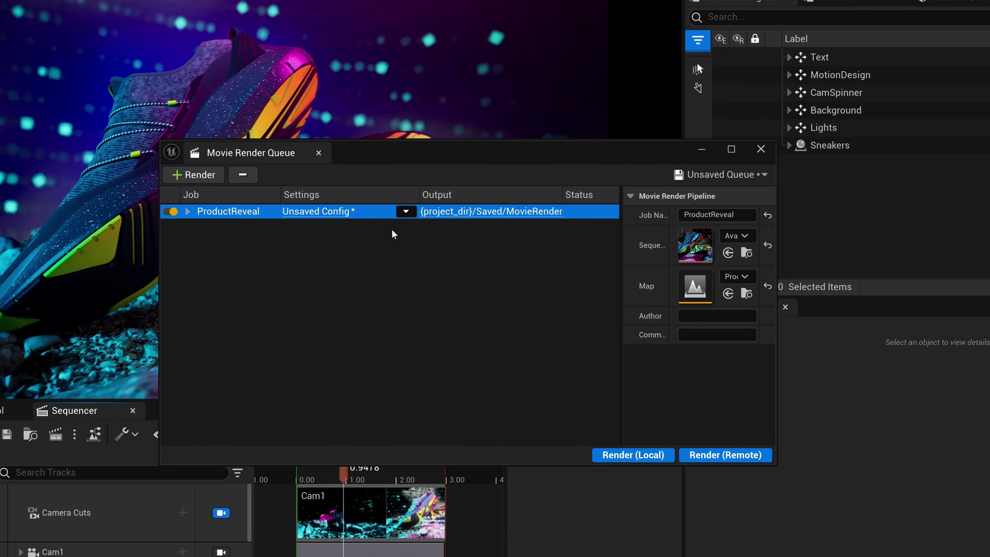
left_click(760, 150)
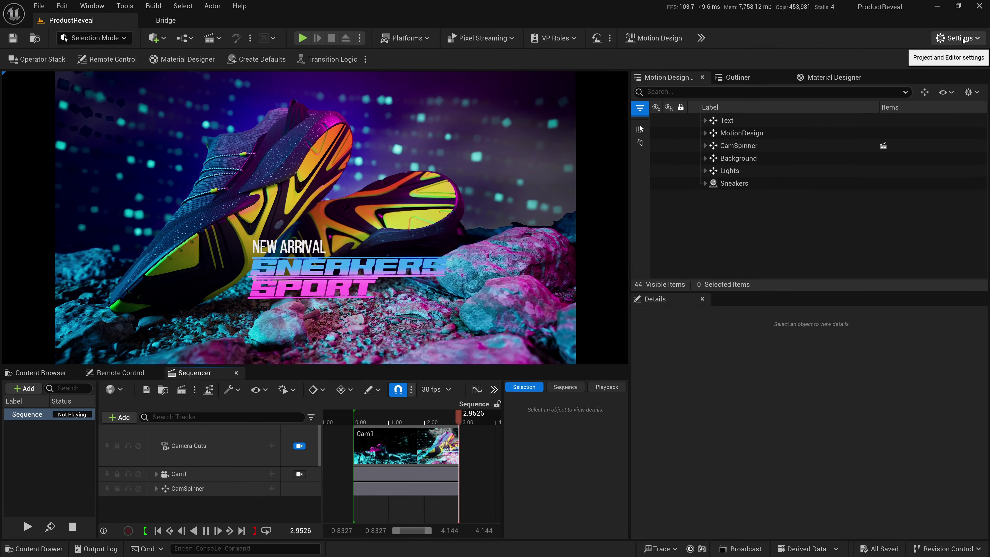
Open the Plugins window and search for "movie"
left_click(957, 38)
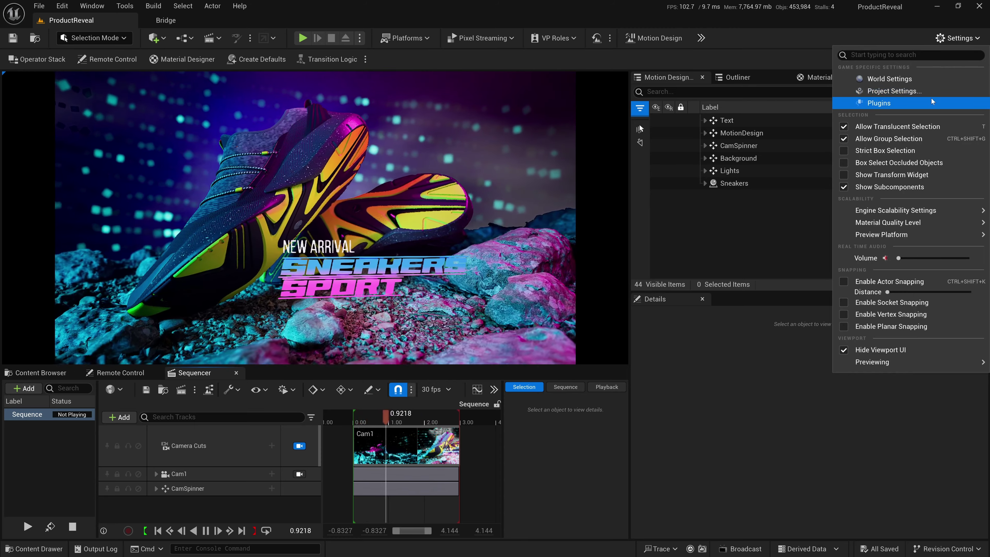
left_click(931, 102)
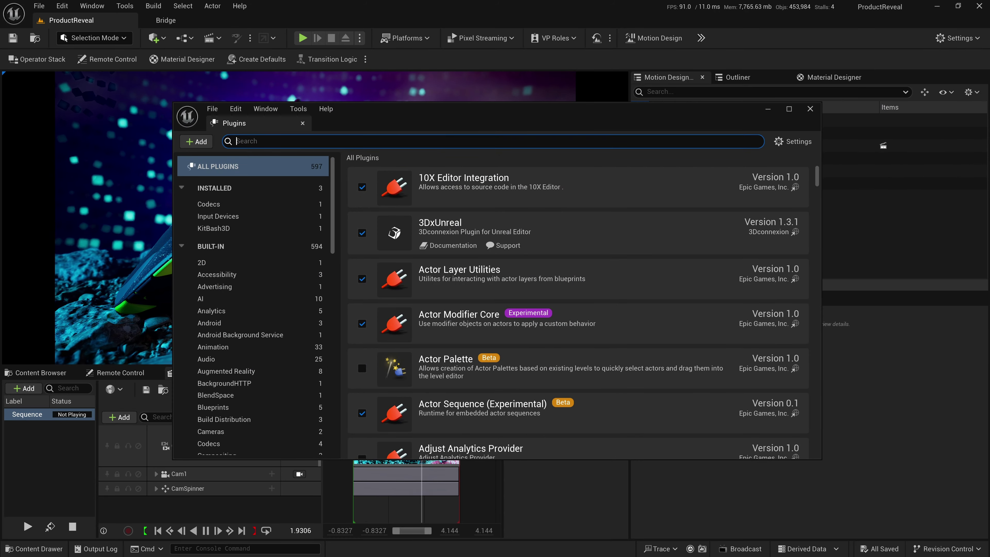
type("movie")
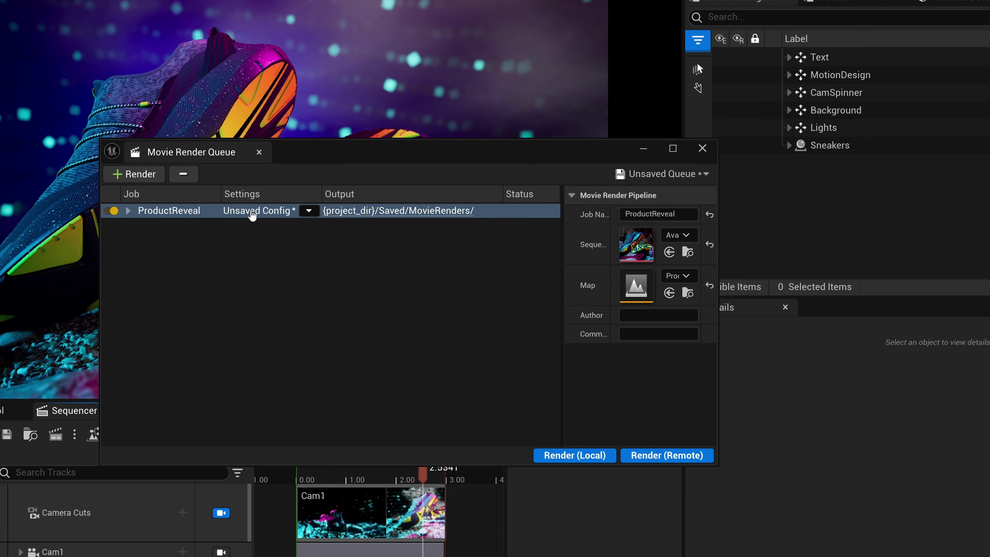
Open the ProductReveal job's render configuration and set its output directory to the Final_Render folder in TwinMotion_To_UE
left_click(253, 212)
left_click_drag(560, 464, 730, 534)
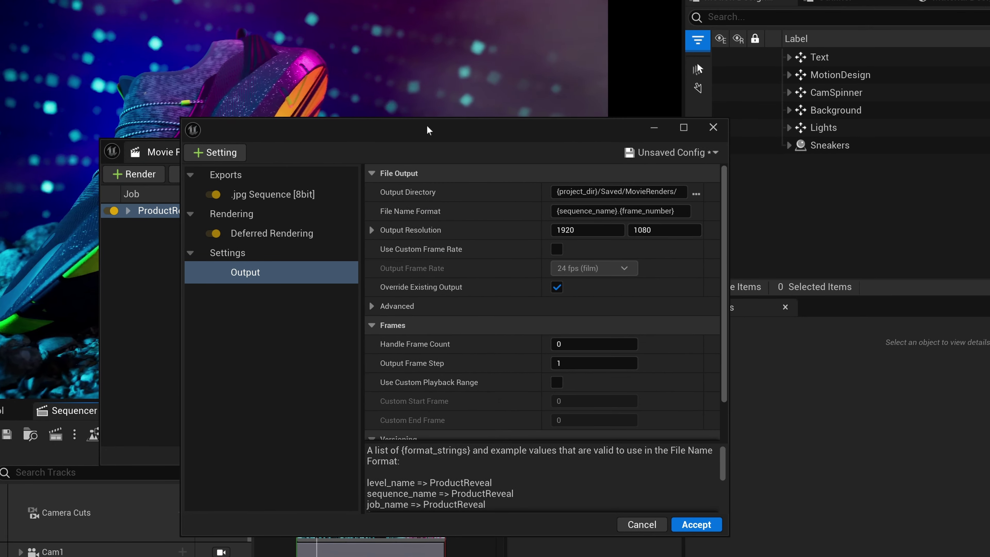
left_click_drag(428, 130, 367, 126)
left_click(196, 268)
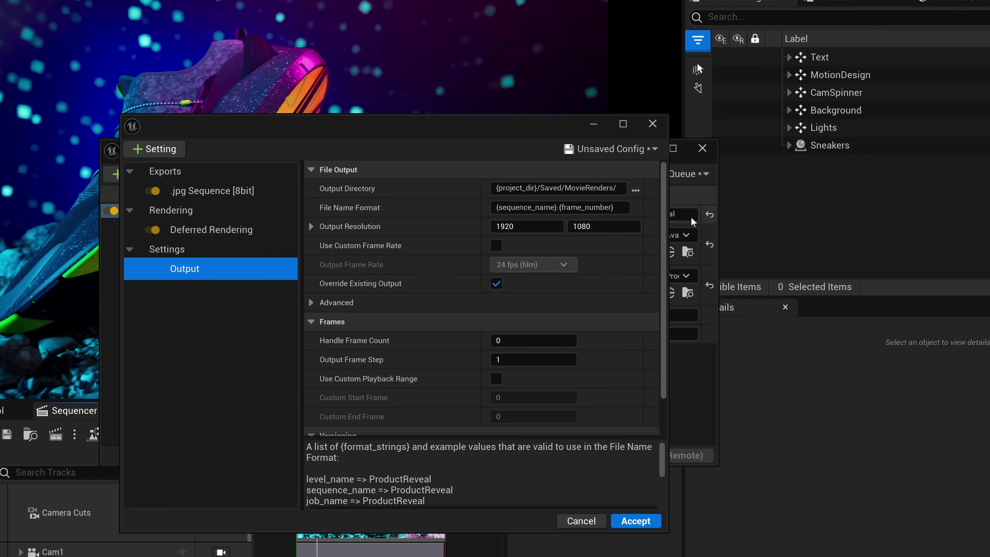
left_click(635, 190)
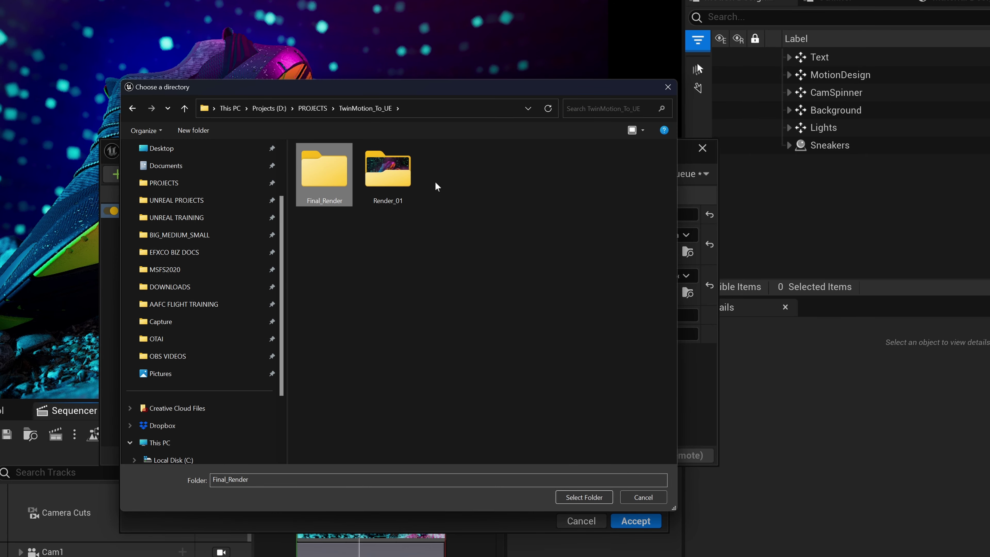
left_click(584, 497)
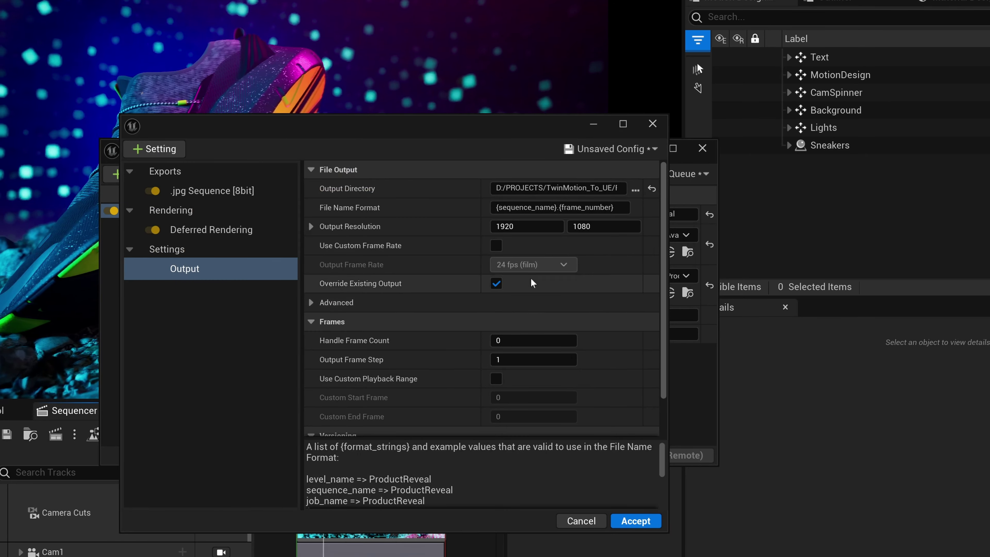
Add Anti-aliasing to the render configuration with spatial and temporal sample counts of 5, overriding the anti-aliasing method with None
left_click_drag(161, 159, 132, 122)
left_click(124, 113)
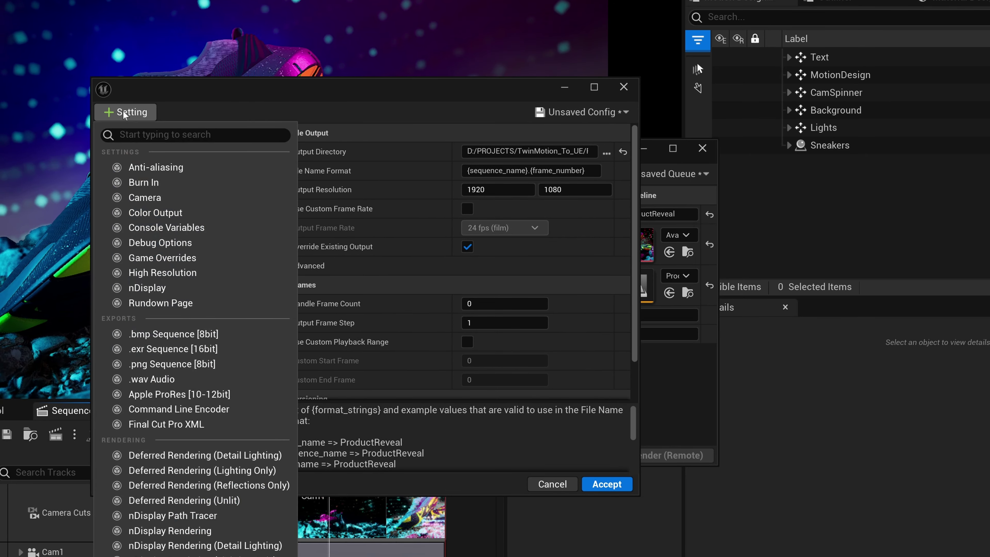
left_click(156, 166)
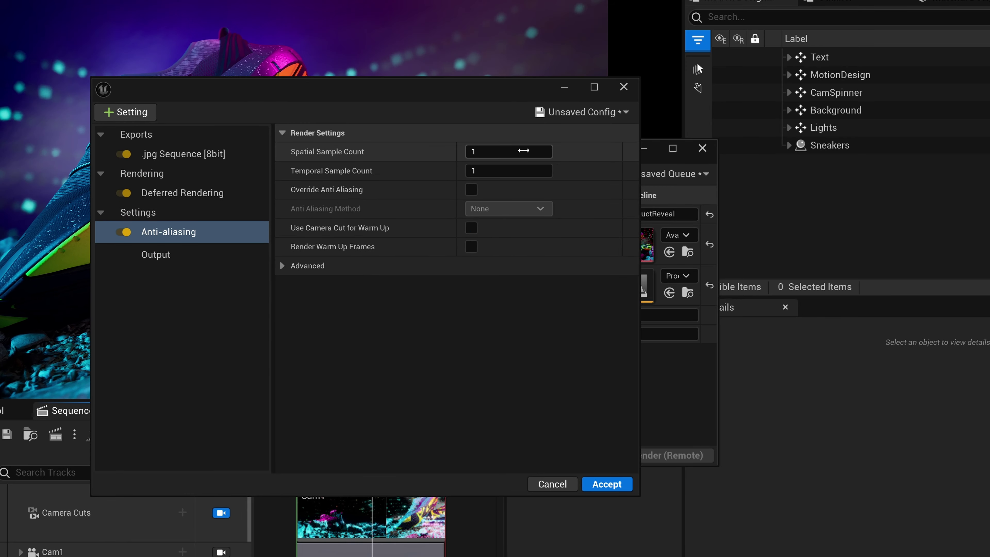
left_click(523, 151)
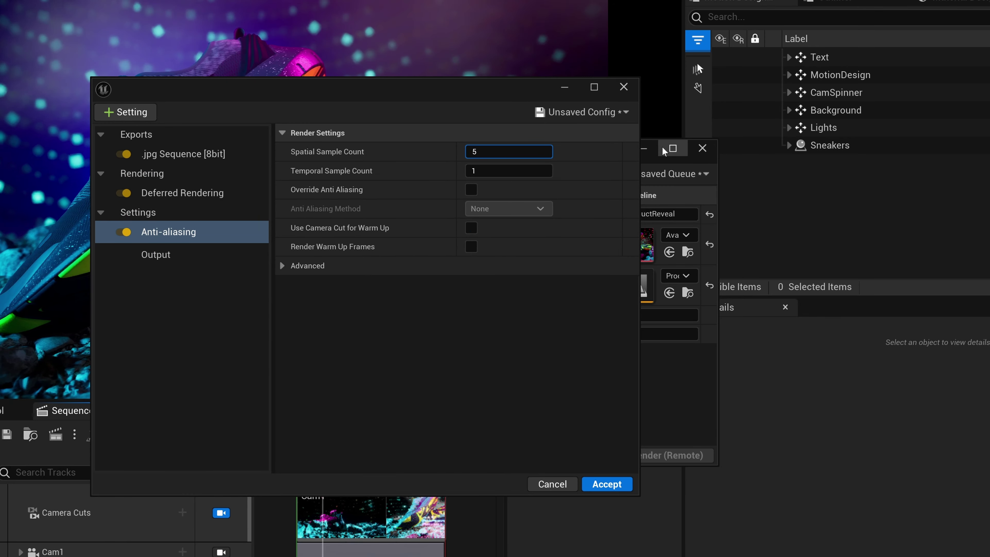
type("5")
key("Tab")
type("5")
key("Return")
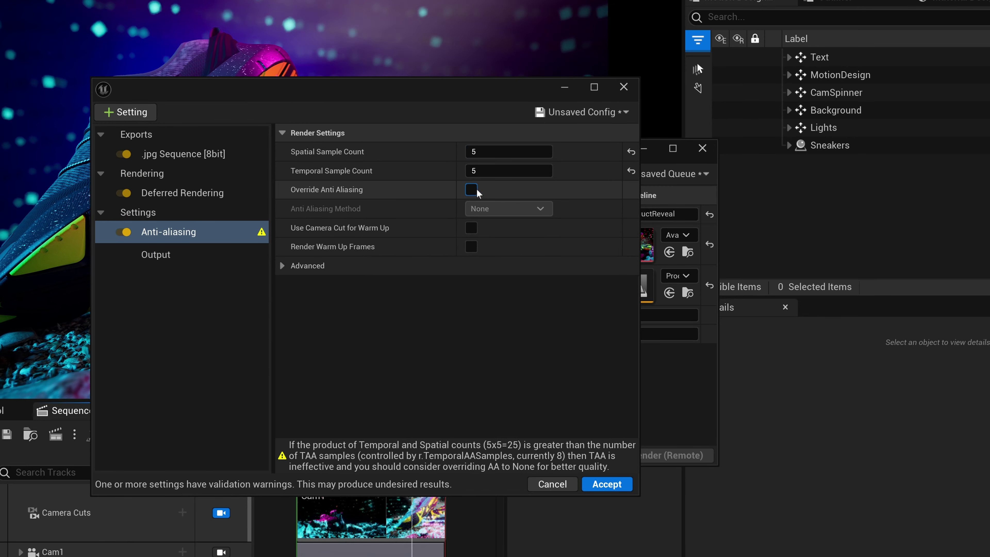
left_click(471, 190)
Add Game Overrides to the render configuration and review the .jpg Sequence, Deferred Rendering and Anti-aliasing settings
left_click(125, 112)
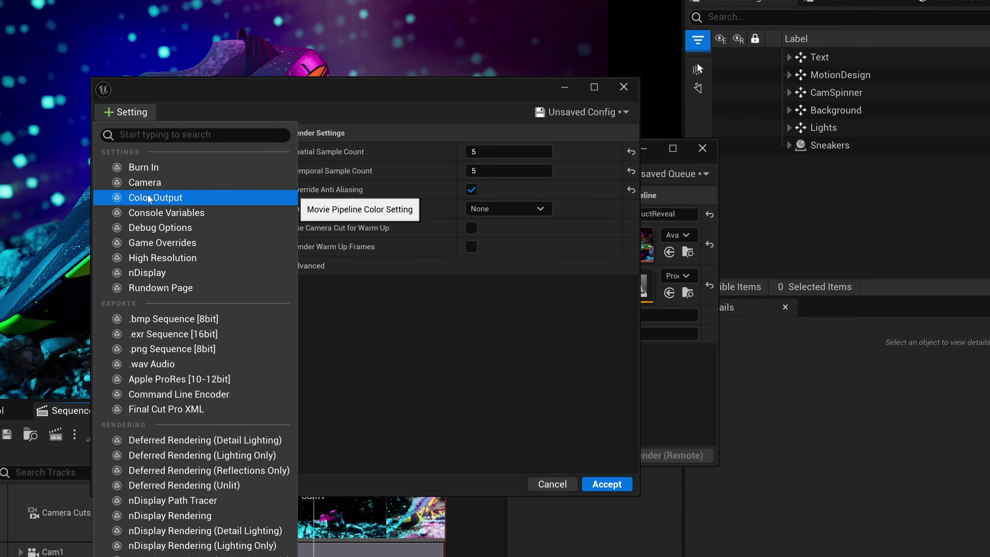
left_click(148, 244)
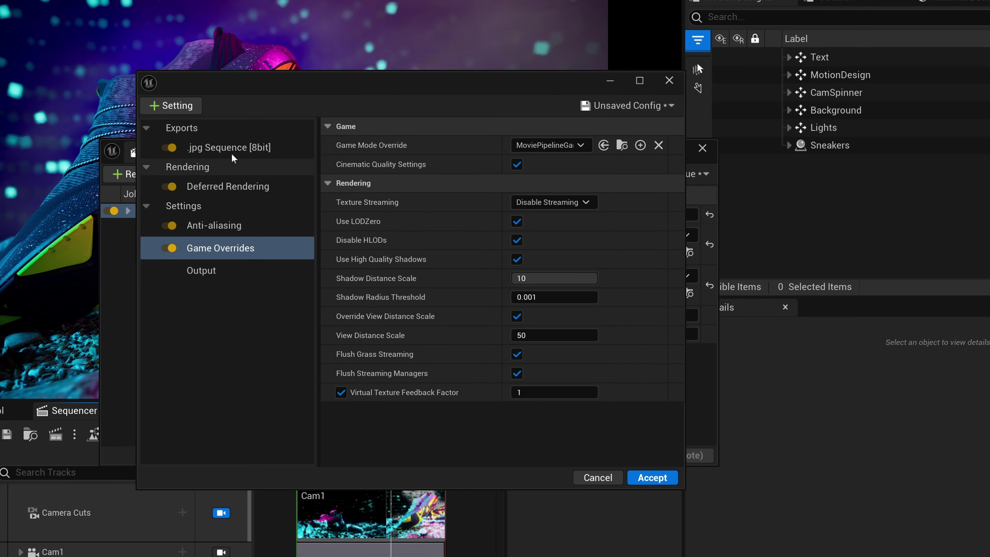
left_click(228, 152)
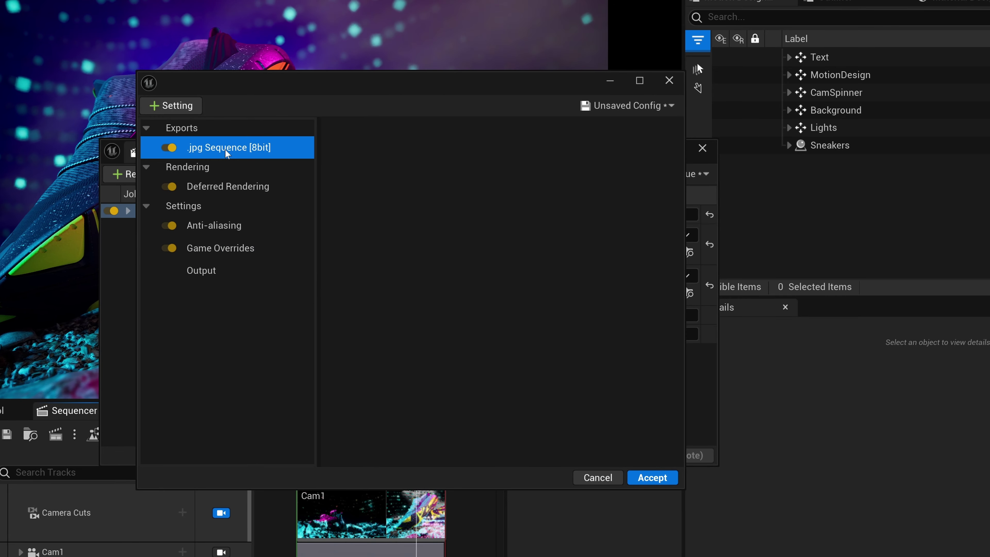
left_click(231, 187)
left_click(249, 226)
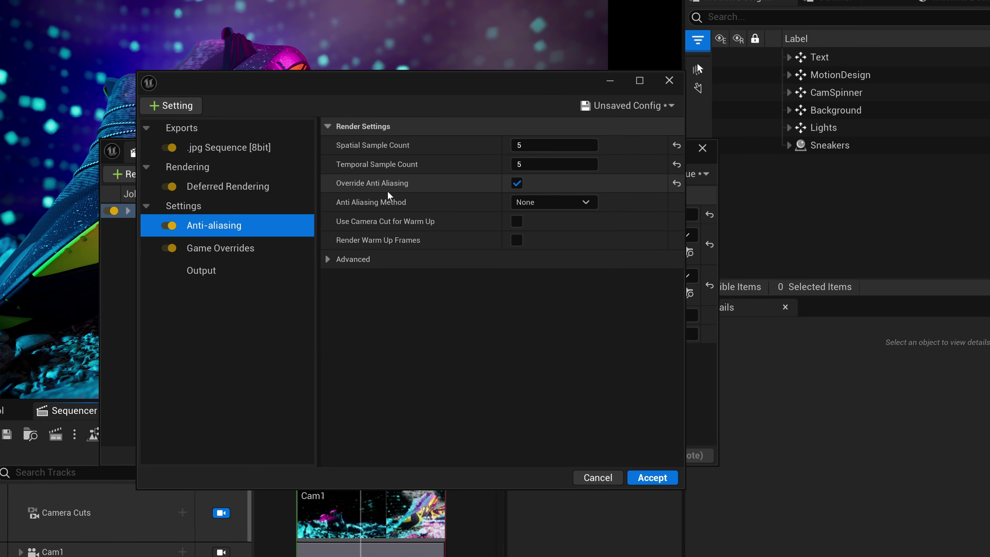
Check the Game Overrides and Output settings, save the render configuration as preset JPG_GO_AA55 in the Sneakers folder, and accept it
left_click(226, 250)
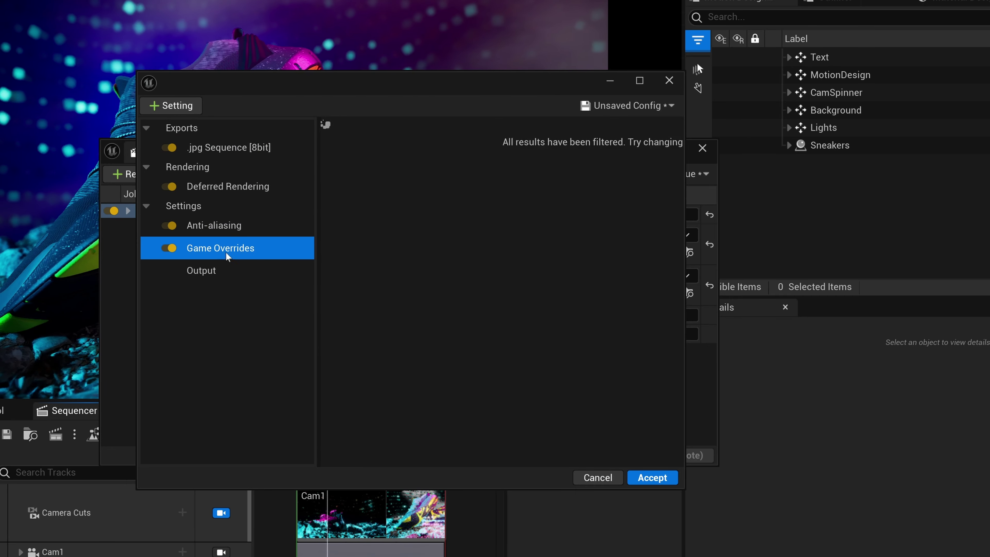
left_click(232, 271)
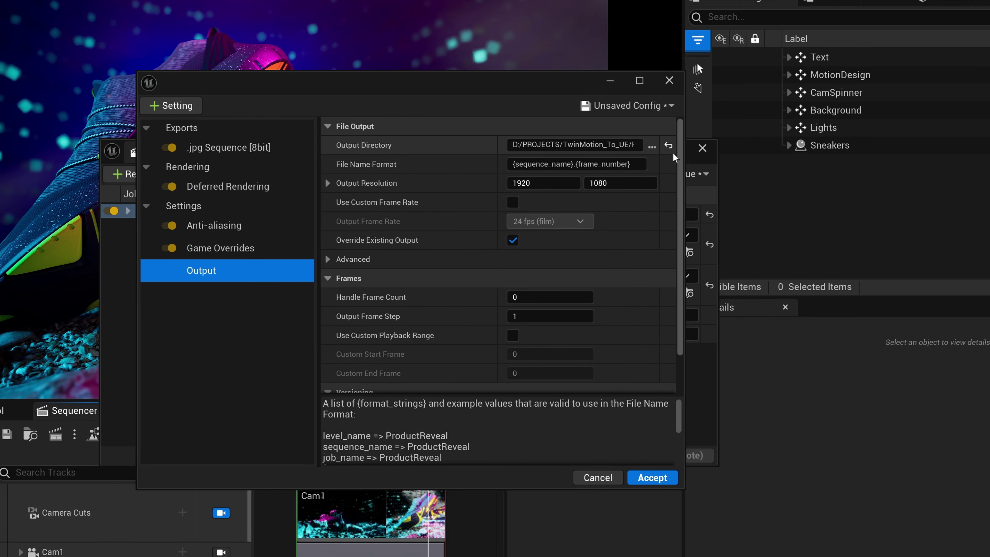
left_click_drag(685, 157, 765, 156)
left_click_drag(550, 153, 506, 153)
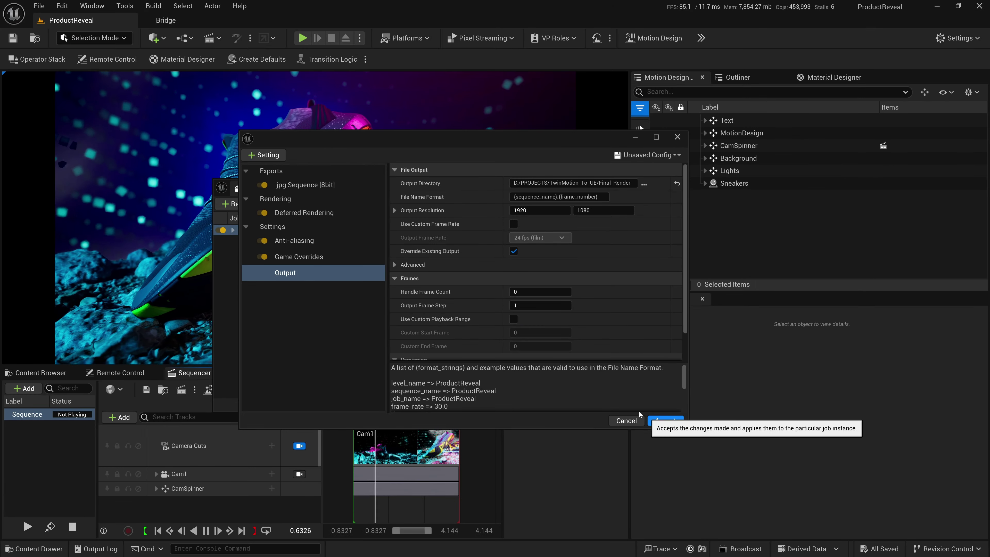
left_click(646, 155)
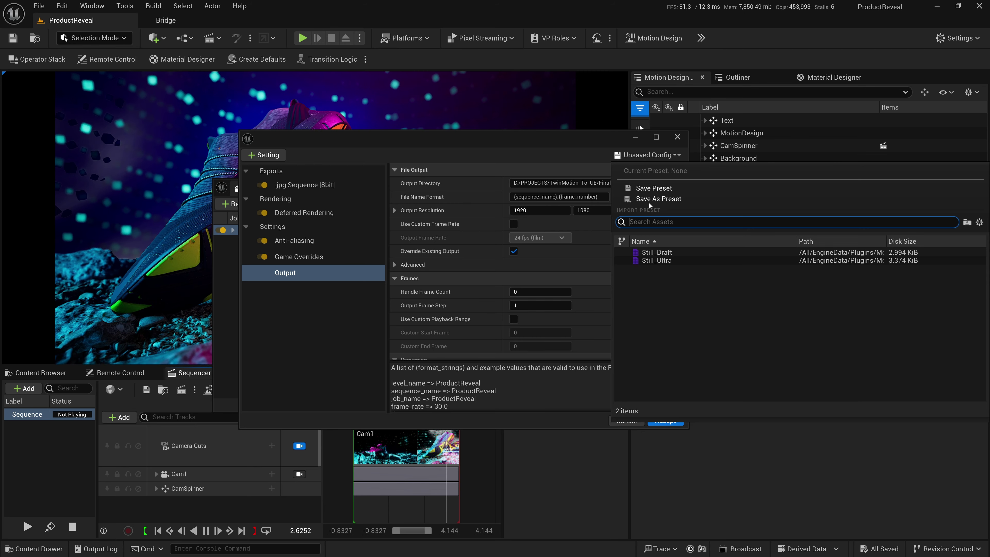
left_click(658, 200)
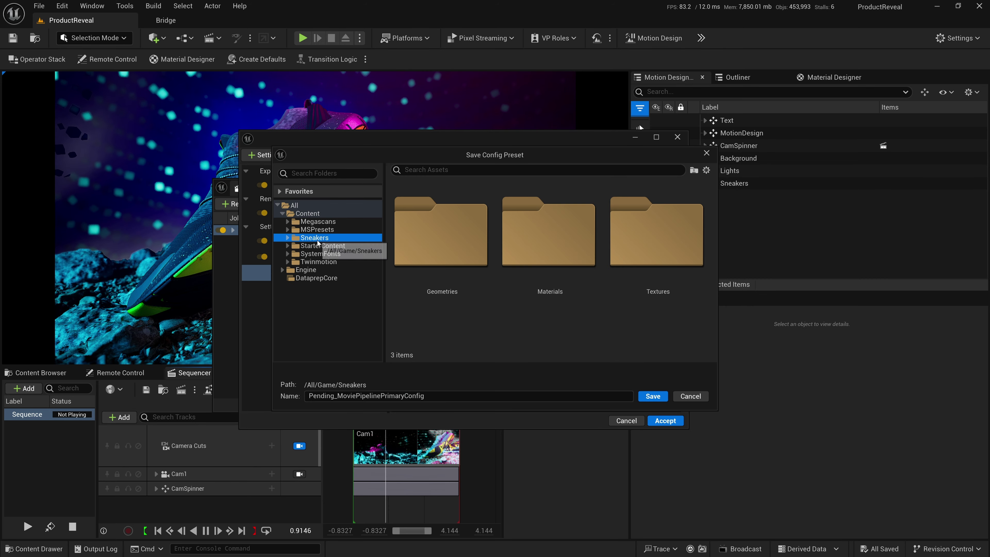
left_click_drag(425, 396, 366, 396)
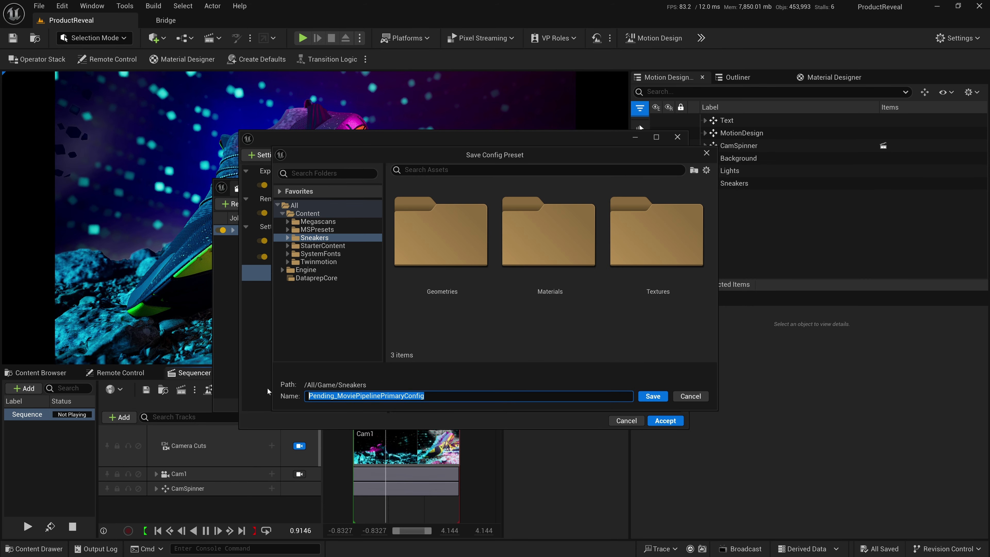
type("JPG_GO_AA55")
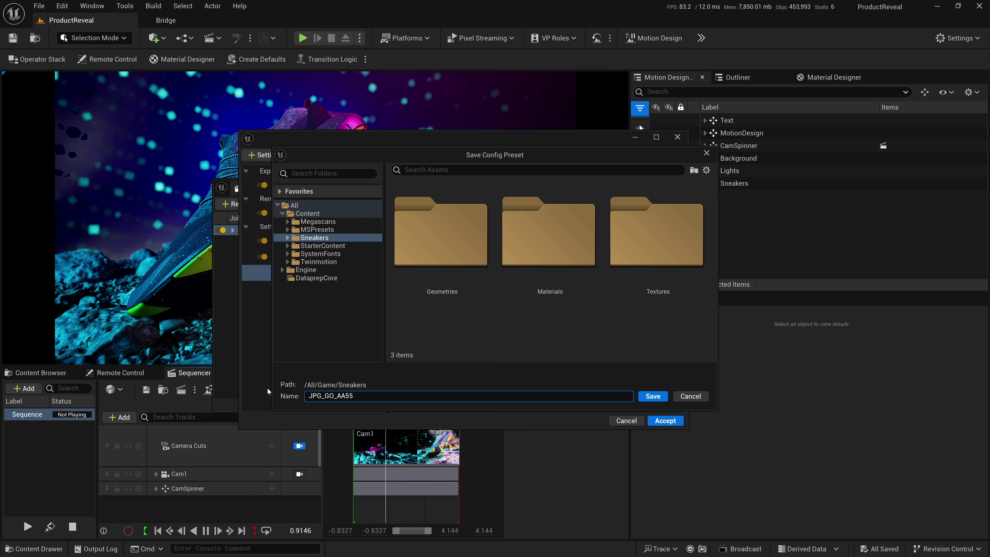
left_click(653, 395)
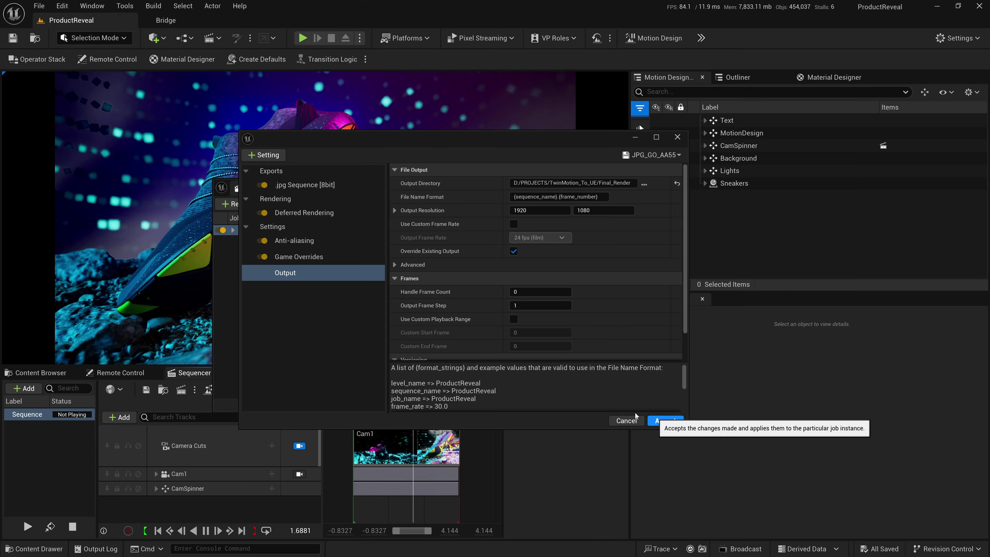
left_click(665, 420)
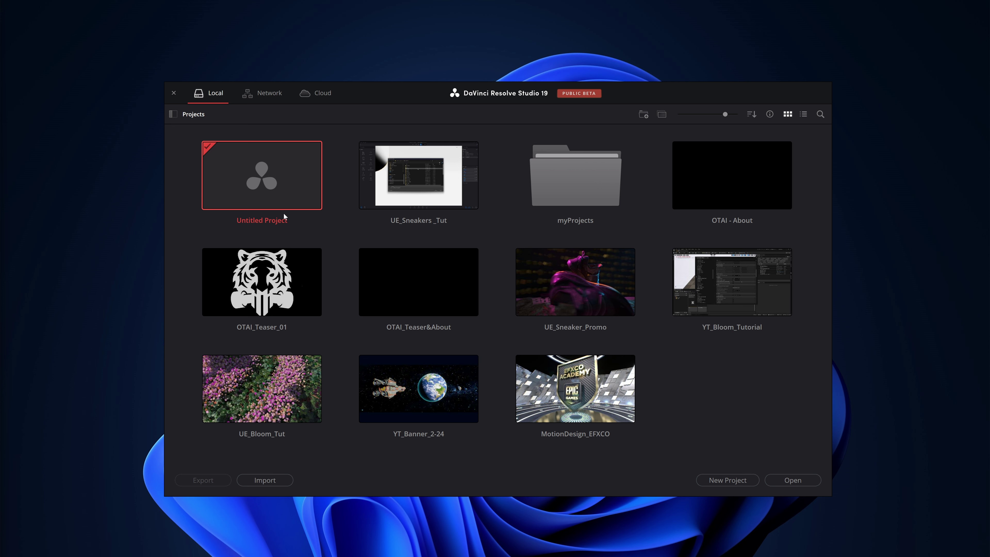
Switch to DaVinci Resolve, open Untitled Project and import all ProductReveal frames from the Final_Render folder into the media pool
double_click(266, 179)
right_click(212, 156)
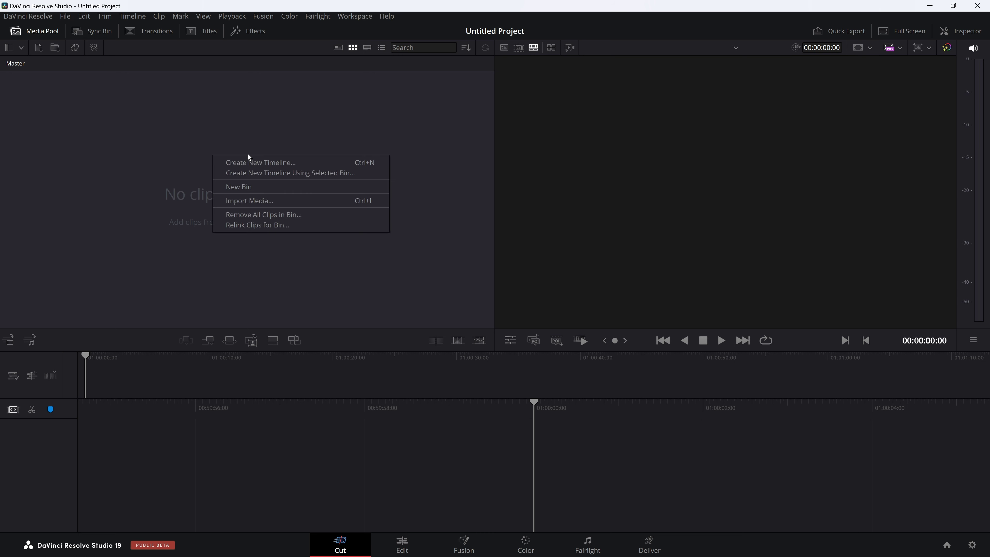
left_click(352, 200)
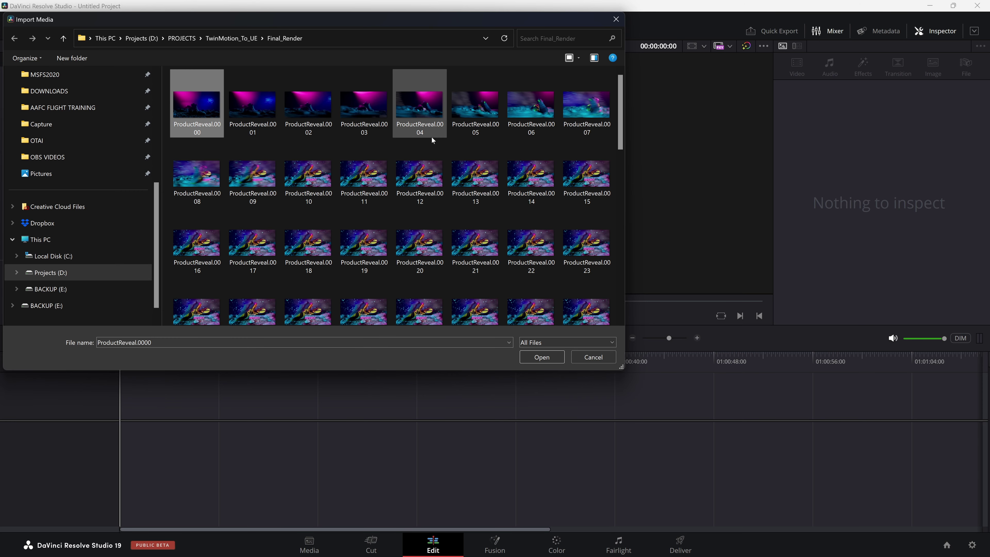
left_click_drag(503, 12, 505, 35)
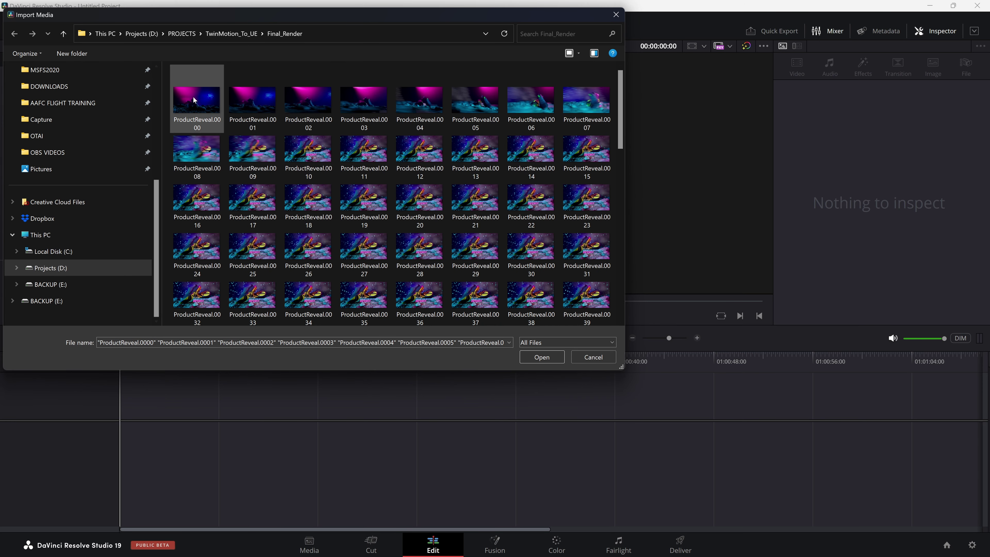
left_click(196, 99)
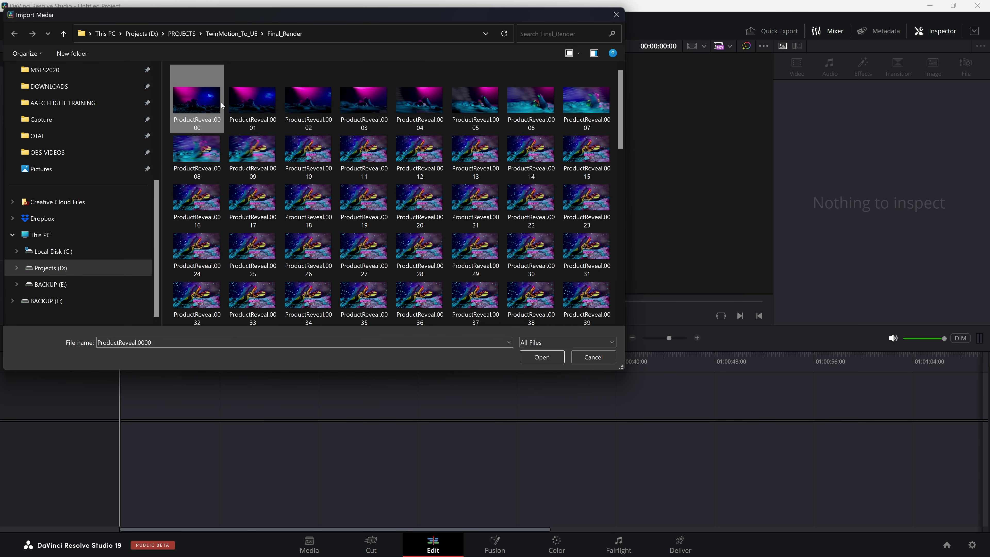
key("ctrl+a")
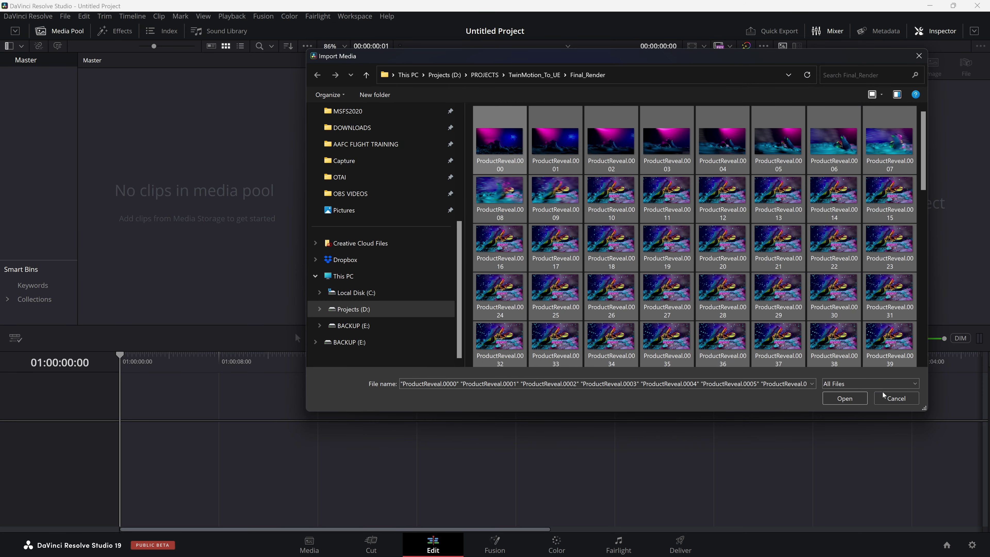
left_click(841, 401)
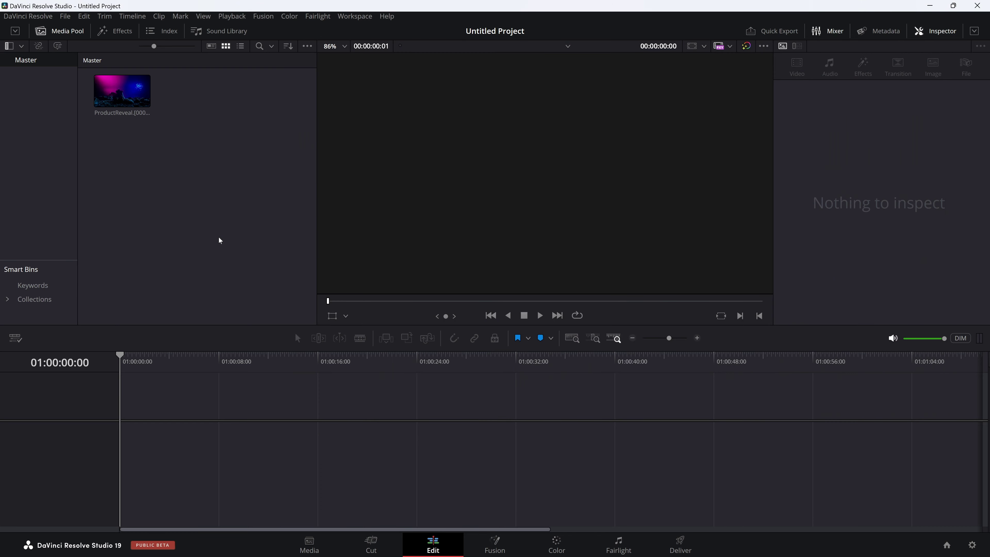
Place the ProductReveal image sequence on a new timeline and move the playhead to about 01:00:01:16
left_click_drag(121, 90, 125, 442)
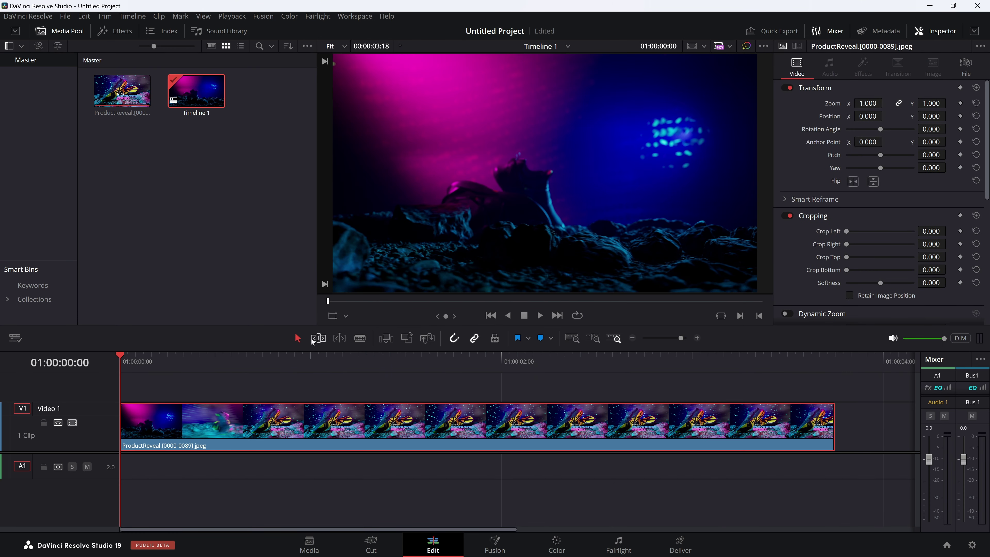
left_click_drag(124, 361, 430, 360)
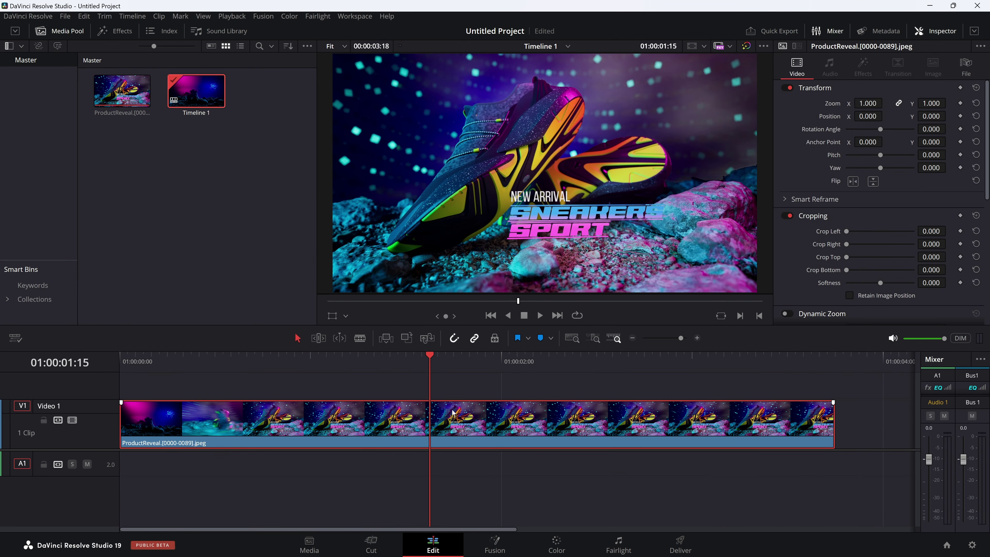
left_click(436, 355)
Grade the clip on a new serial node labelled CC by raising the upper part of its custom curve, and play back the result
left_click(555, 546)
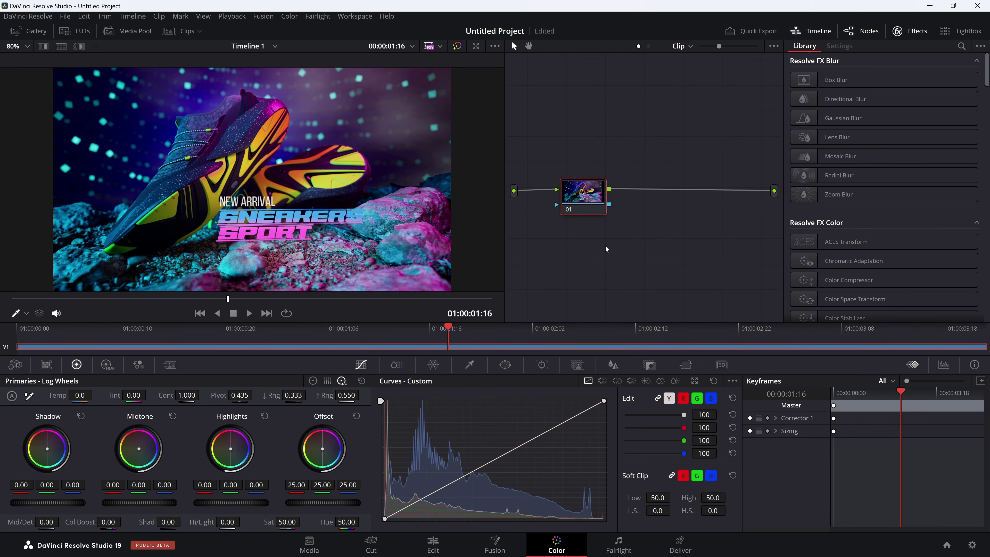
key("alt+s")
right_click(645, 190)
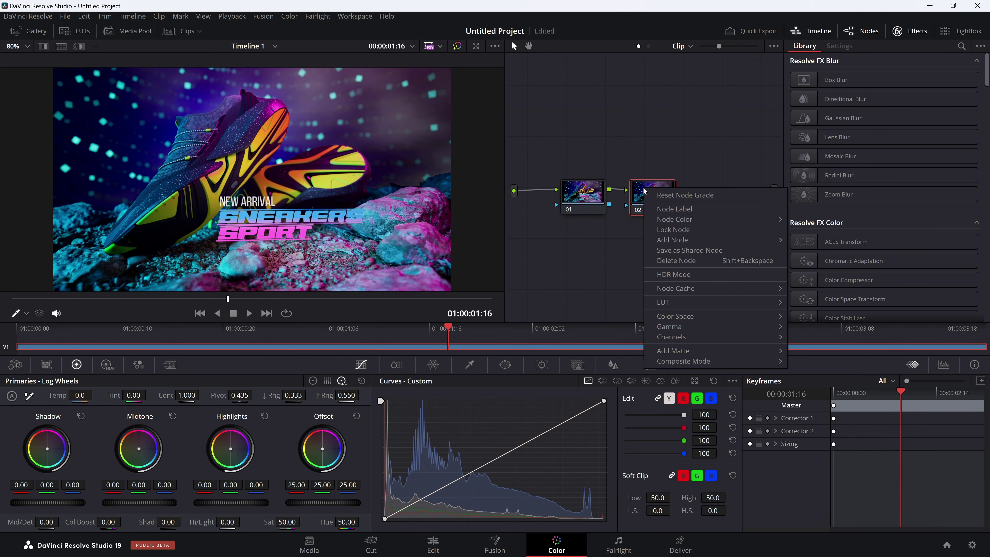
left_click(667, 210)
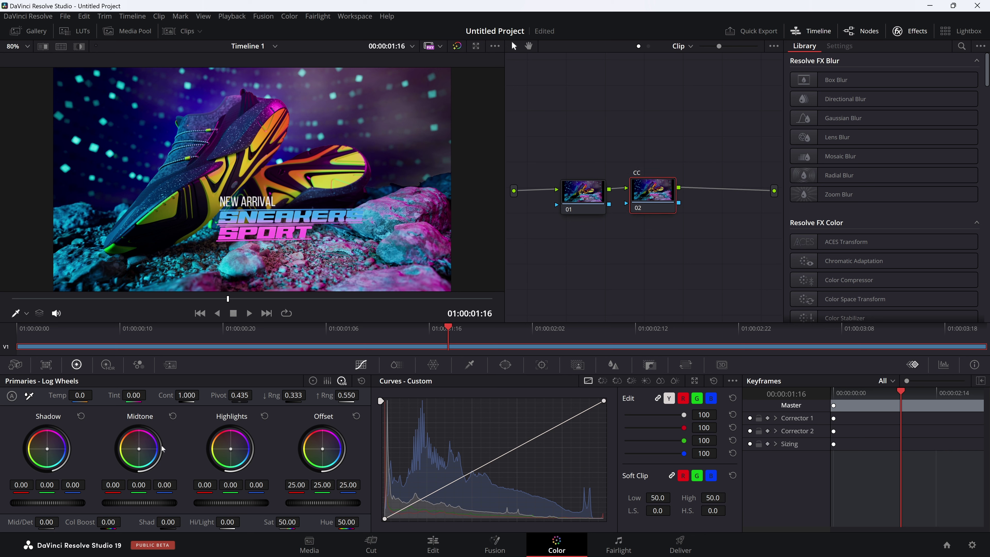
left_click_drag(564, 422, 563, 412)
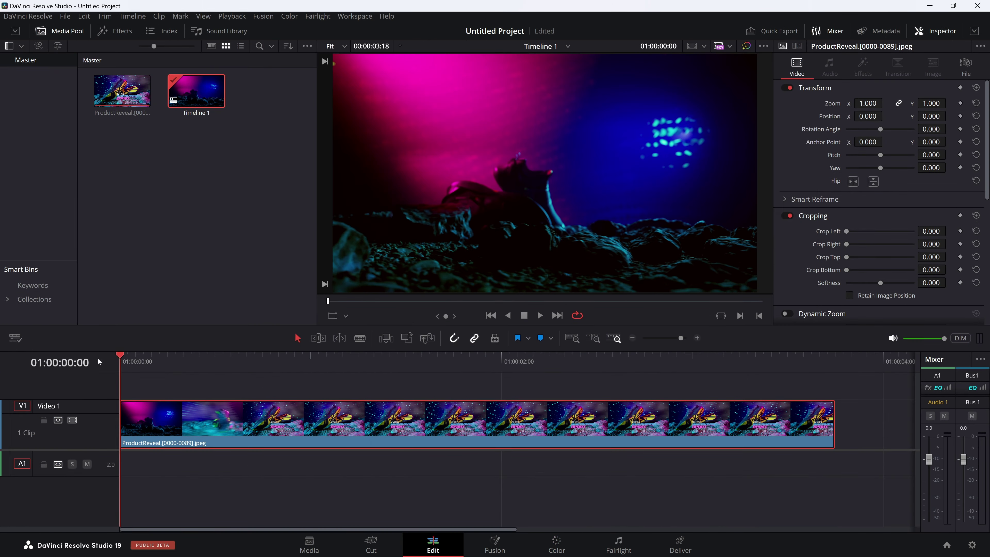
key("space")
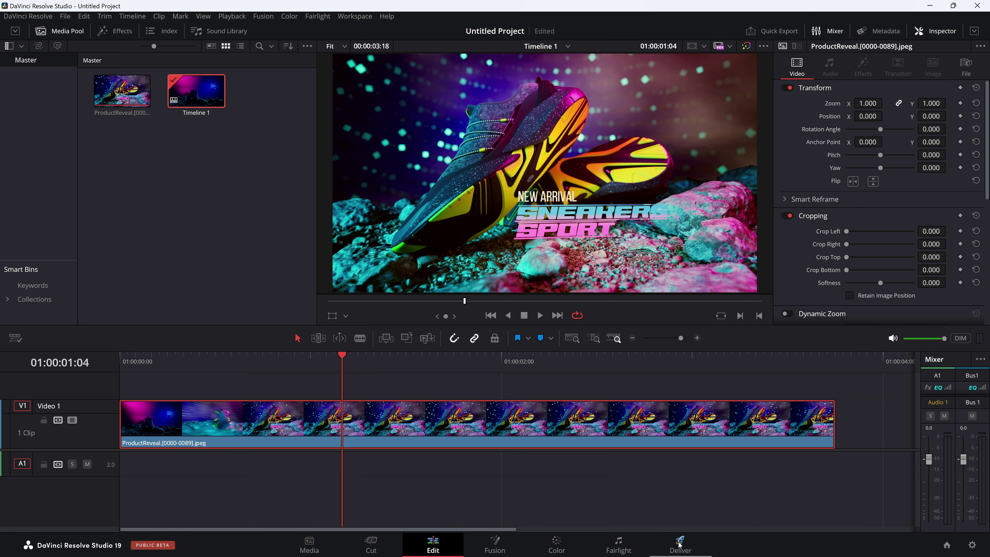
Set up an H.264 Master export on the Deliver page, saving as ProductReveal_Final in the D:\PROJECTS\TwinMotion_To_UE folder
left_click(680, 545)
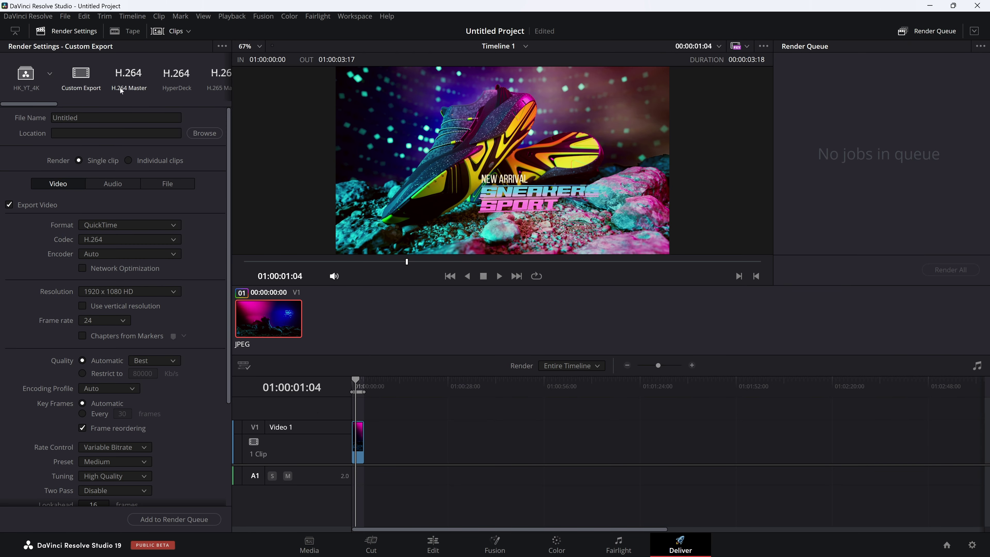
left_click(204, 133)
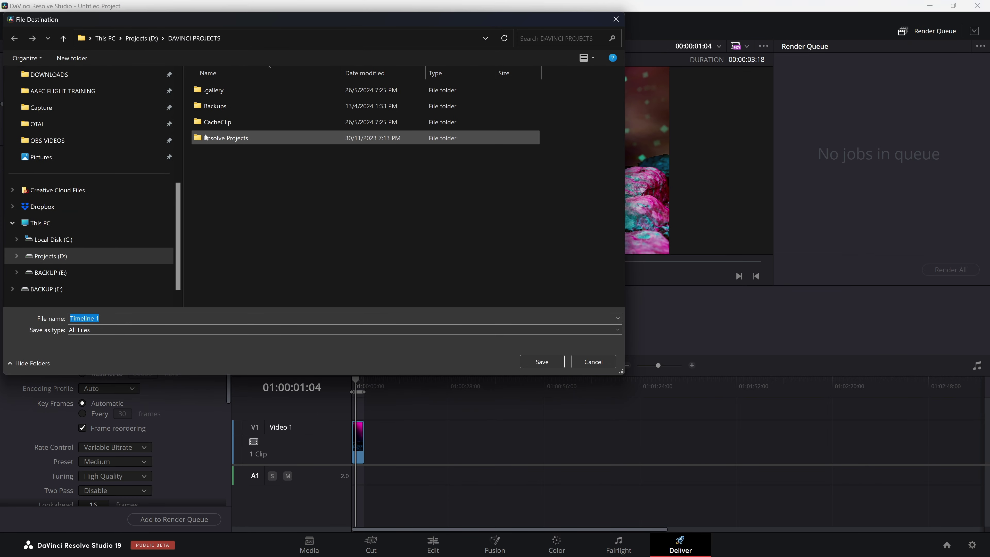
type("ProductReveal_Final")
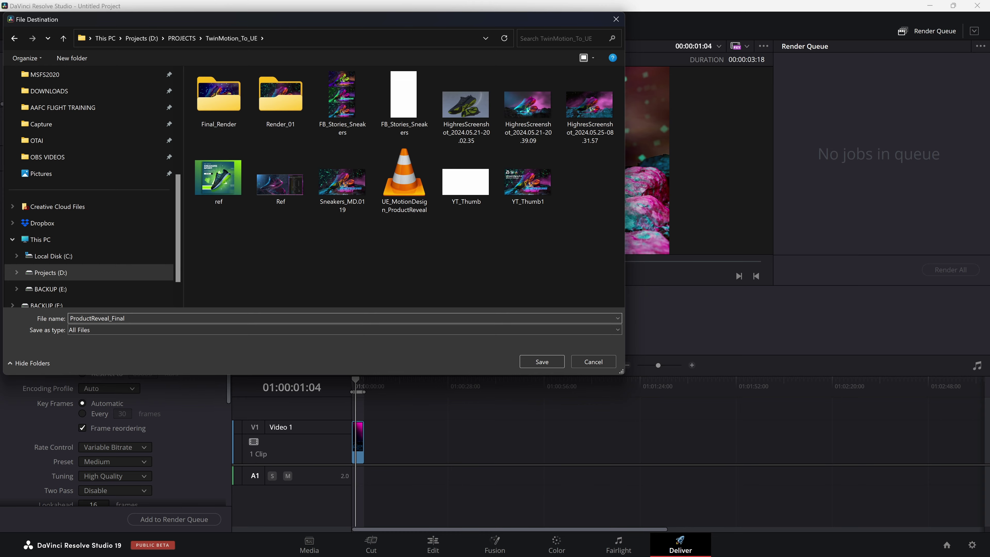
left_click(541, 361)
Set the export format to MP4, the codec to H.265 and the encoder to NVIDIA
left_click(120, 225)
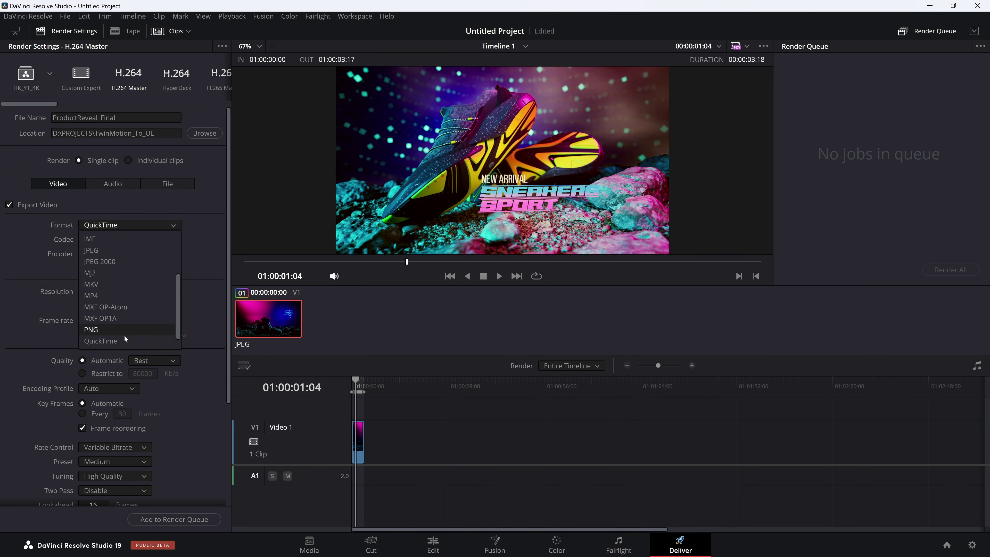
left_click(104, 295)
left_click(106, 239)
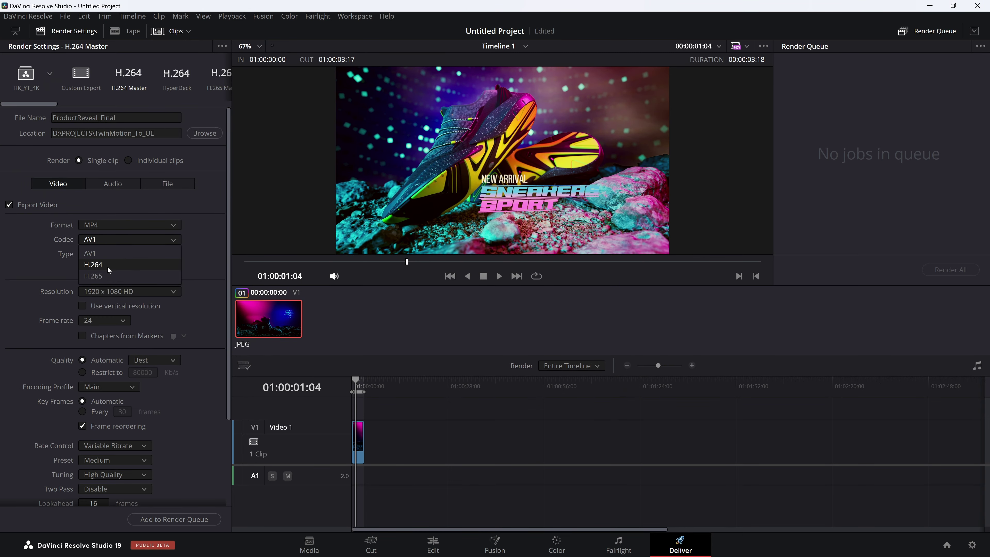
left_click(109, 276)
left_click(109, 254)
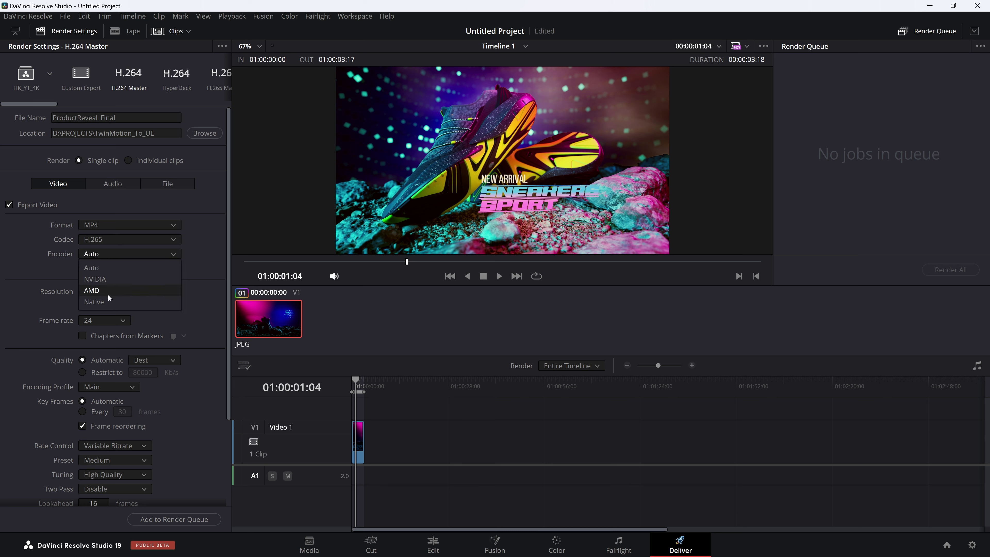
left_click(112, 279)
Set the export frame rate to 30 (3:2) and the rate control to Constant Bitrate, and add the job to the render queue
scroll(107, 220, "down", 3)
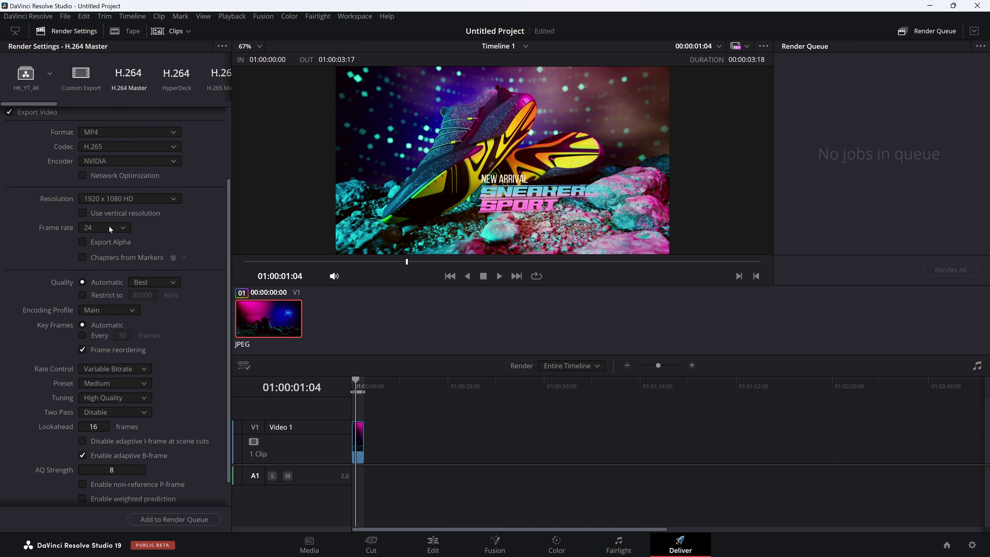
left_click(109, 227)
left_click(110, 265)
scroll(160, 297, "down", 2)
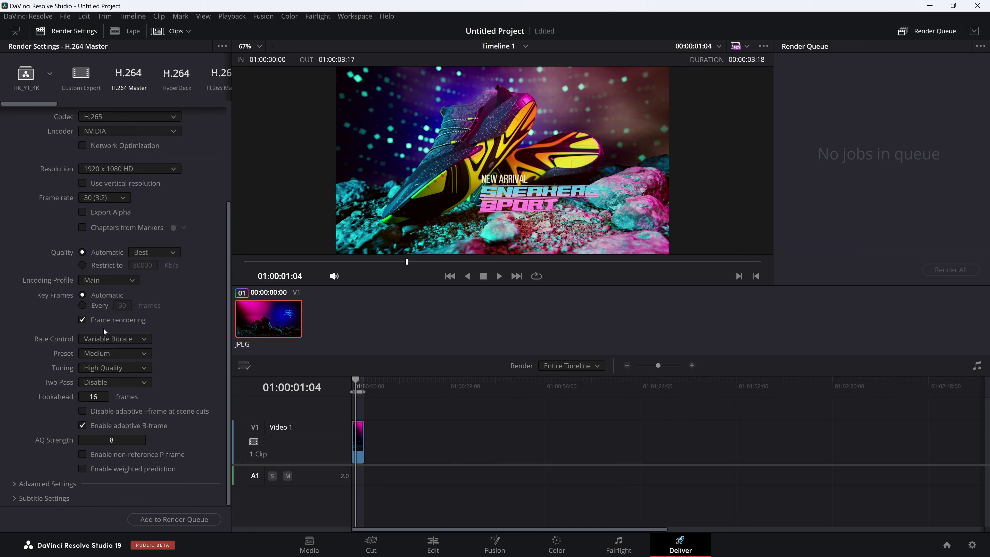
left_click(111, 339)
left_click(107, 376)
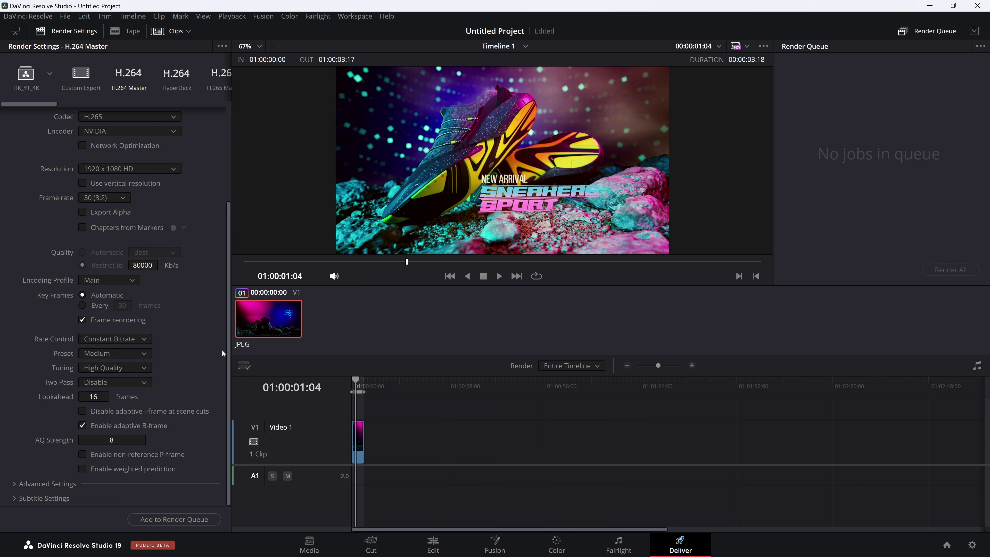
left_click(155, 520)
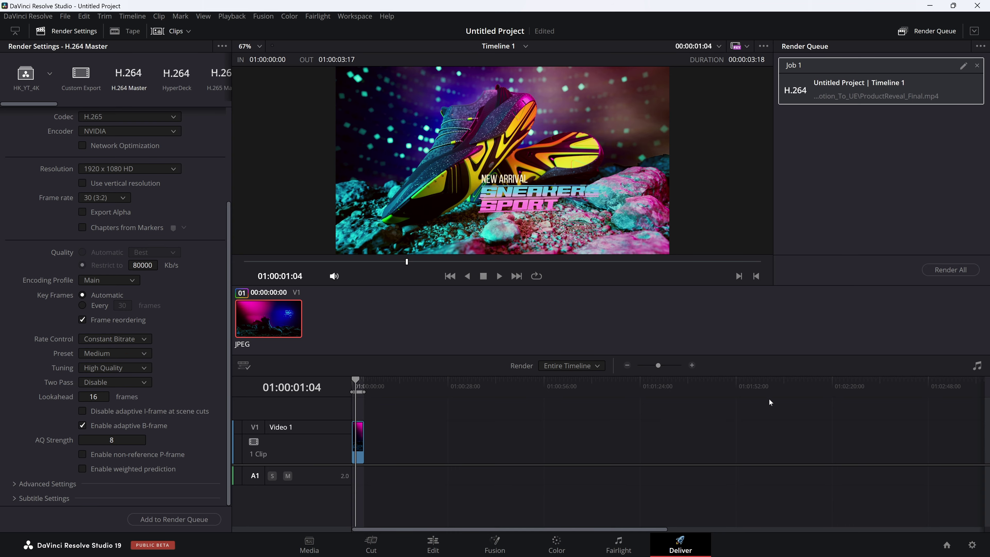